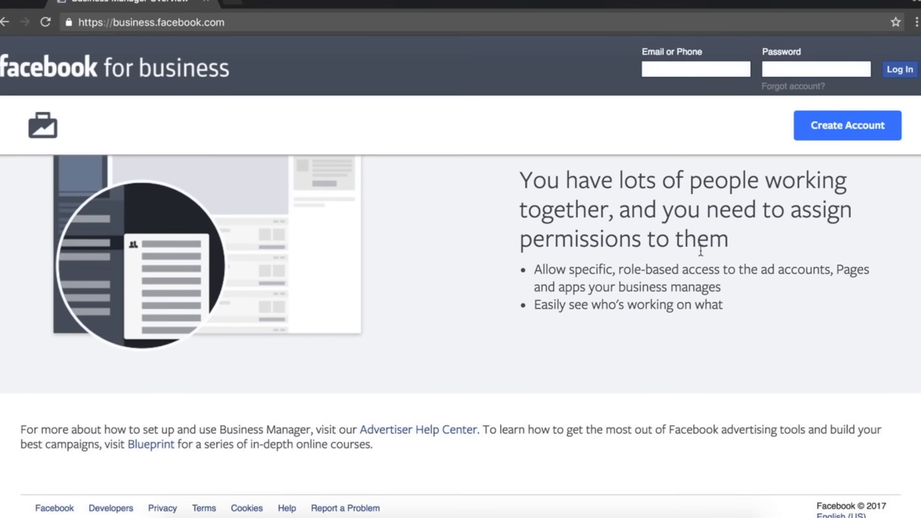
- Review the Business Manager overview page's use cases for multiple ad accounts, client access requests and staff permissions
scroll(700, 250, up, 5)
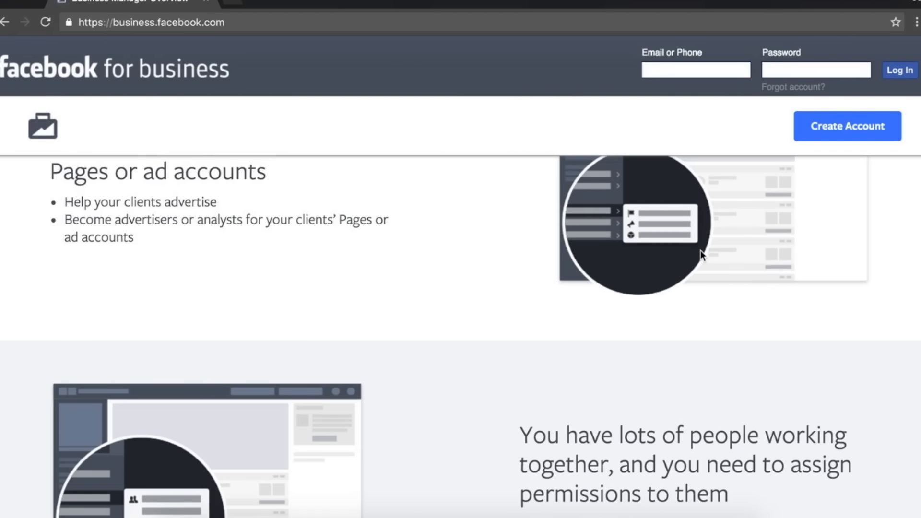
scroll(700, 255, up, 17)
scroll(700, 249, down, 9)
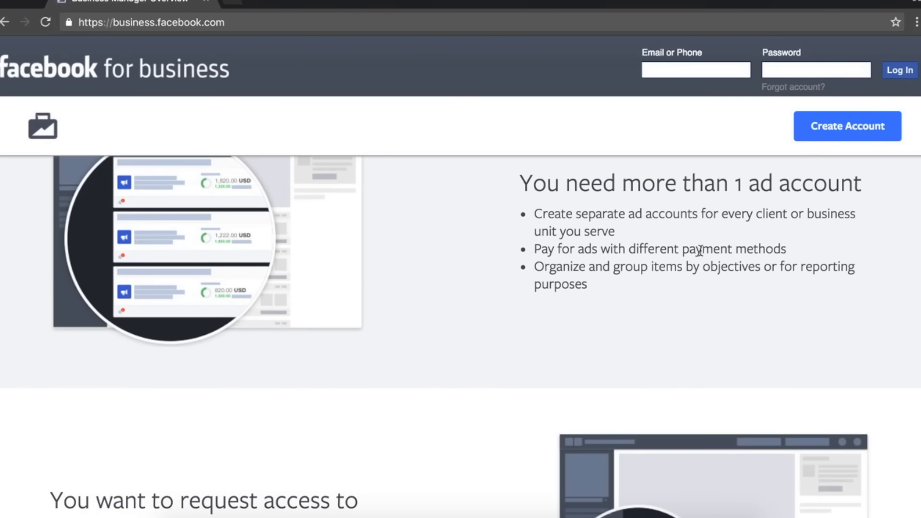
scroll(700, 250, up, 10)
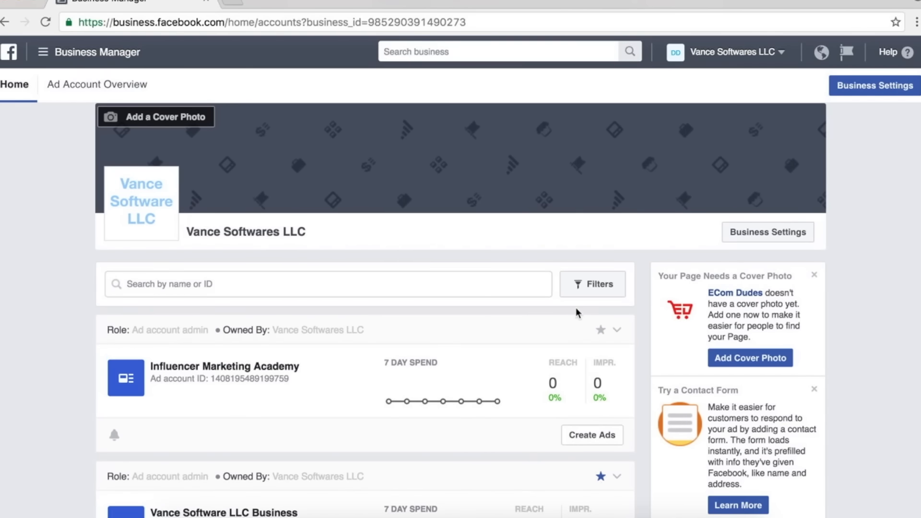
- Look over the ad accounts and their recent spend on the Business Manager home page
scroll(578, 313, down, 3)
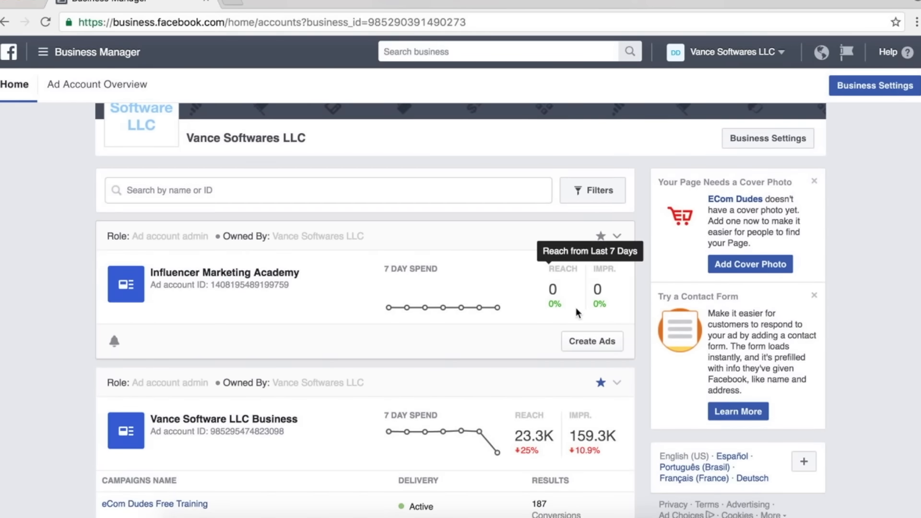
scroll(579, 313, down, 2)
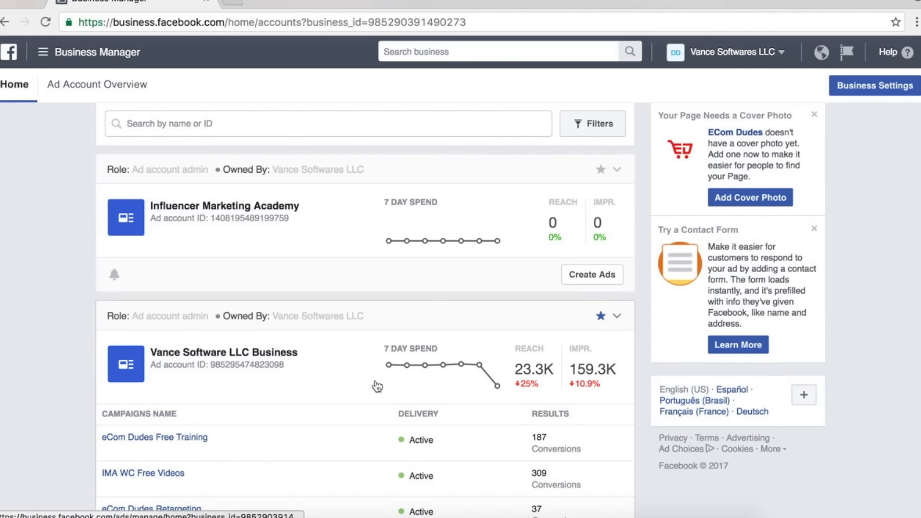
scroll(377, 387, up, 5)
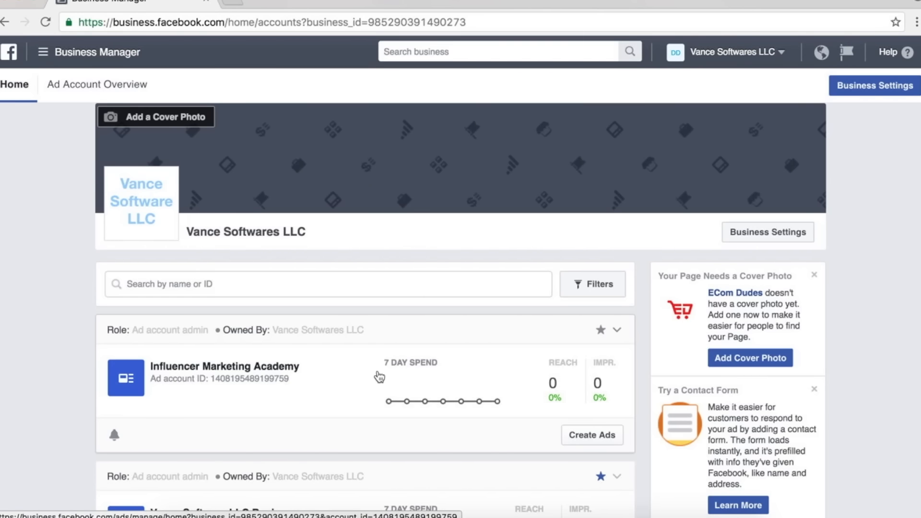
- Open the business settings and show the options for adding a new Page to the business
click(882, 92)
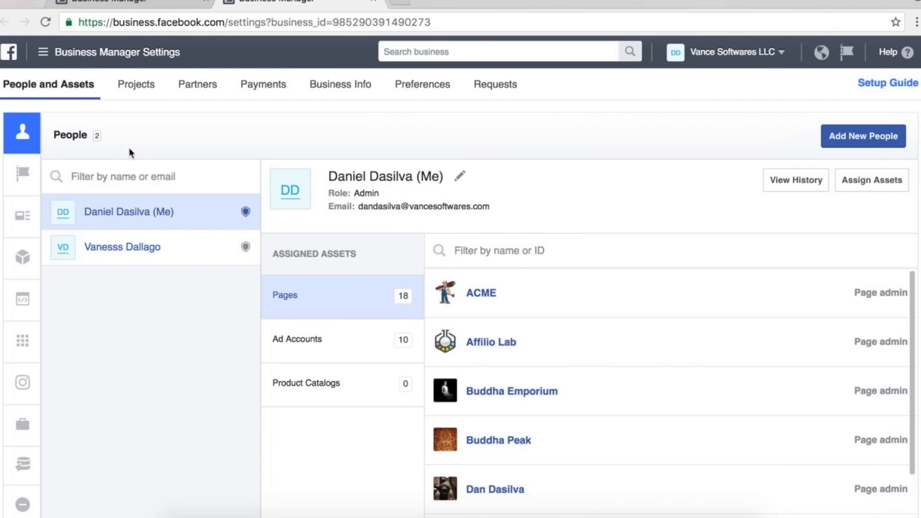
click(32, 181)
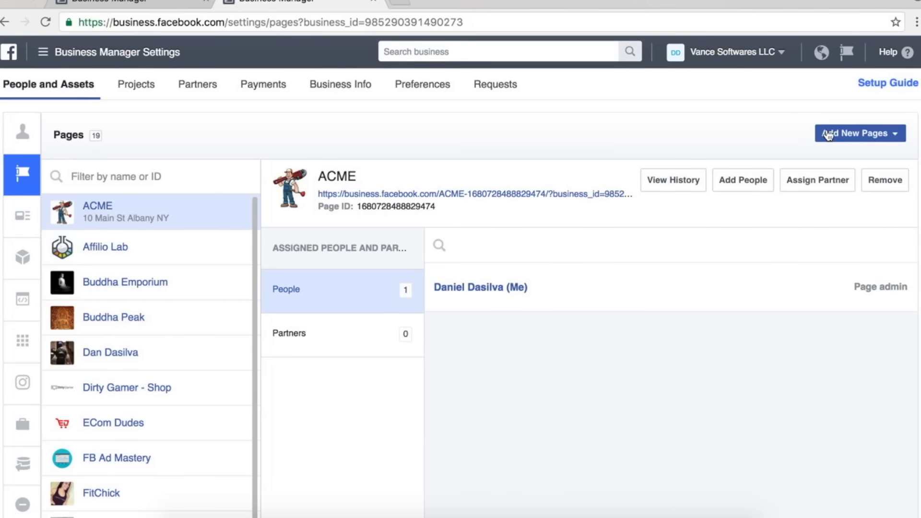
click(841, 134)
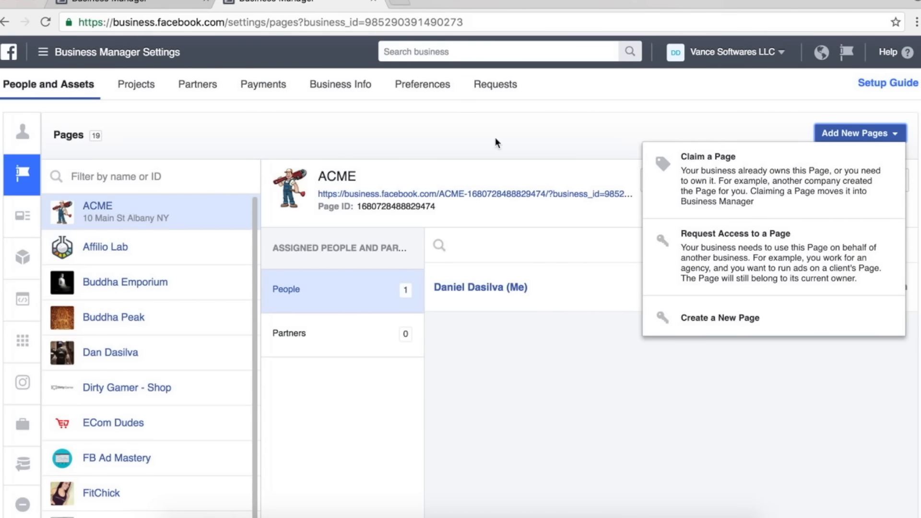
- Go to the business's ad accounts and show the options for adding a new ad account
mouse_move(23, 216)
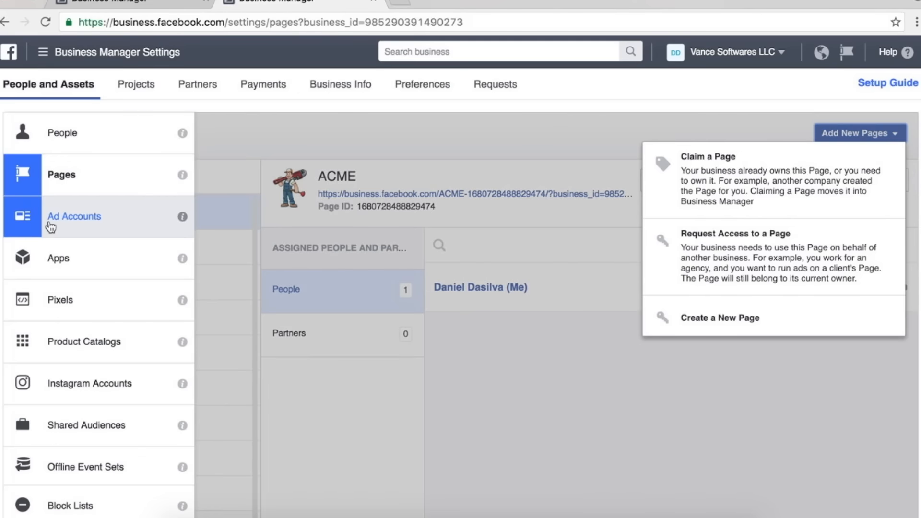
click(50, 226)
click(838, 136)
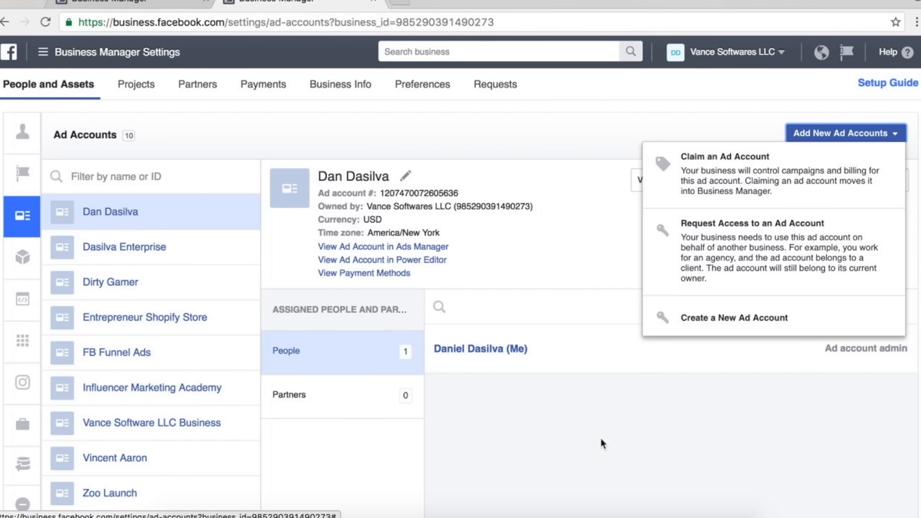
- Visit Ads Manager and return to the Business Manager home page
click(82, 56)
click(38, 132)
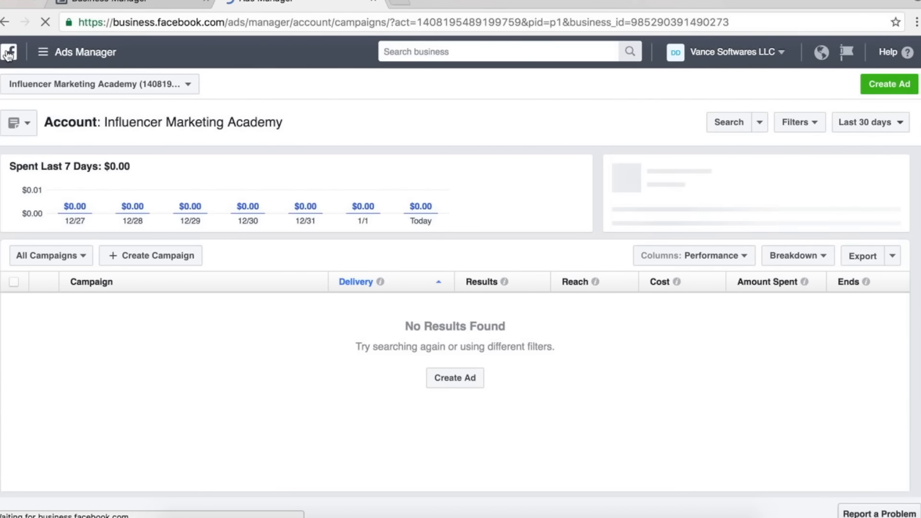
click(100, 58)
click(213, 116)
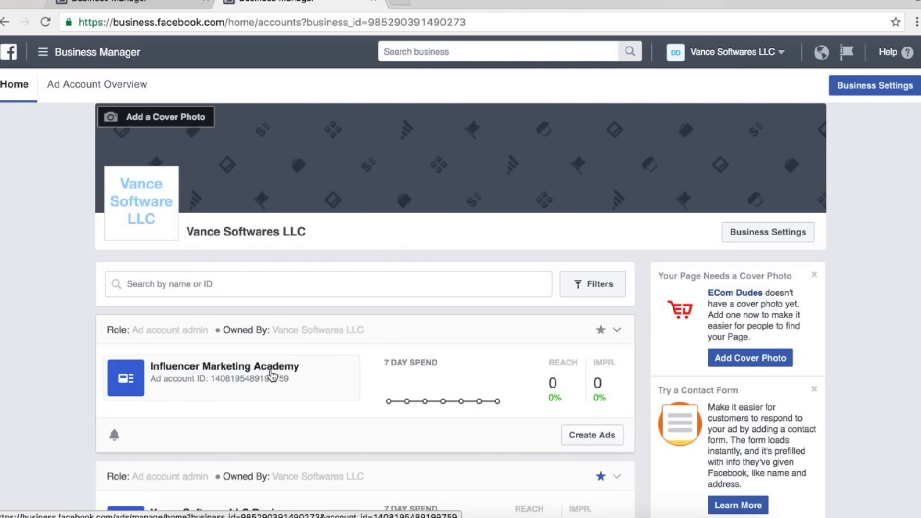
- Open the Influencer Marketing Academy ad account in Ads Manager and look at the account selector
click(271, 375)
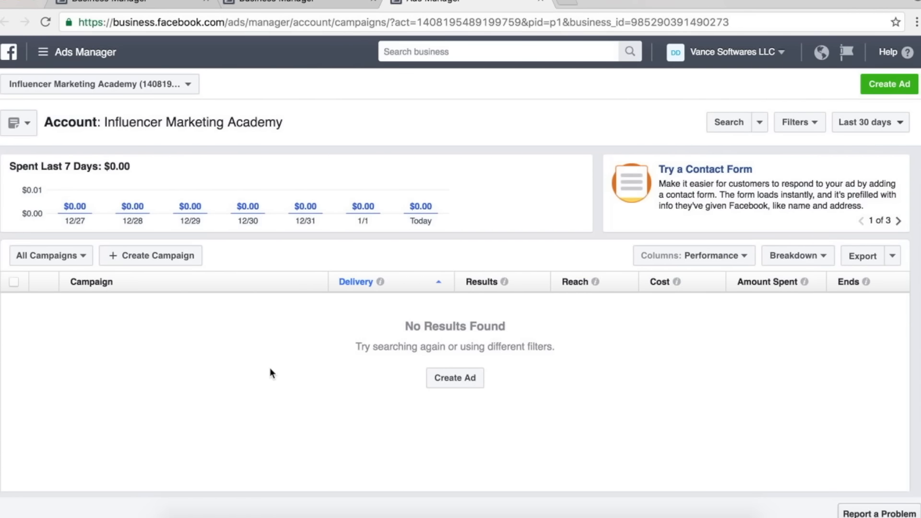
click(66, 84)
click(307, 82)
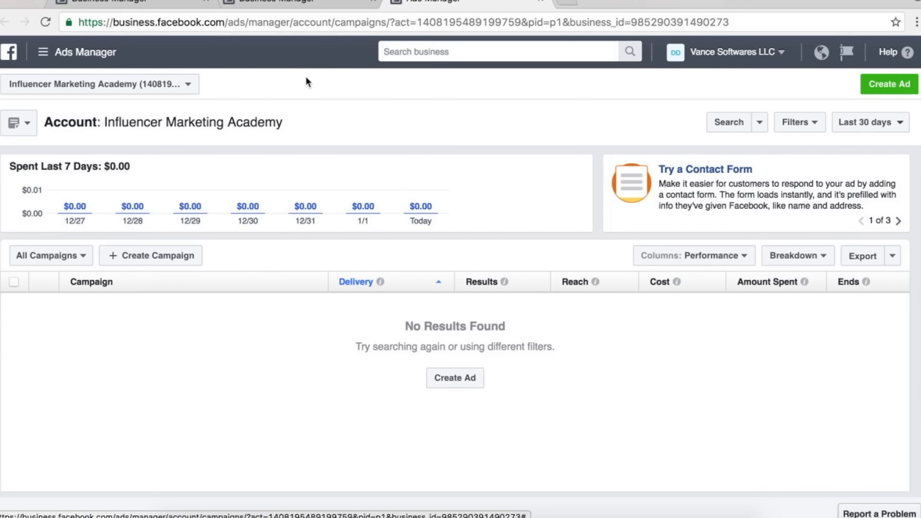
- Open the Pixels page for this ad account and review the URLs where the pixel fires
click(68, 57)
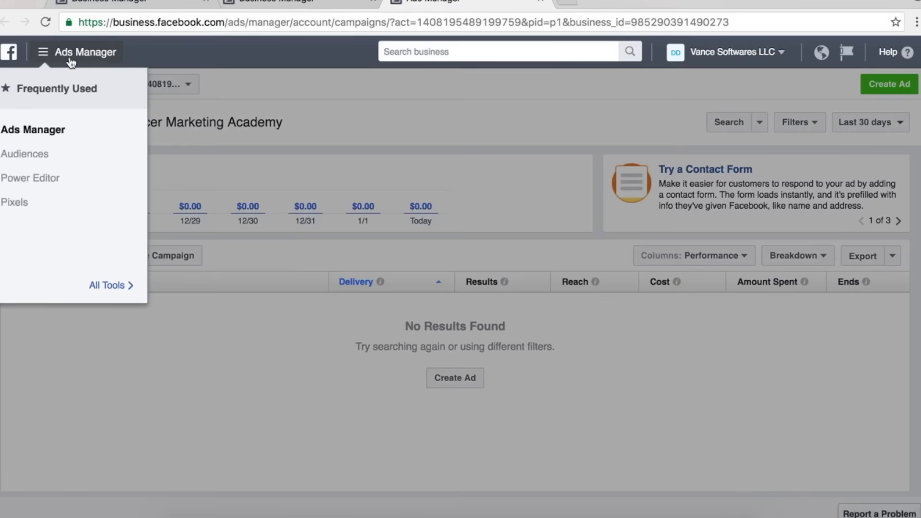
click(38, 202)
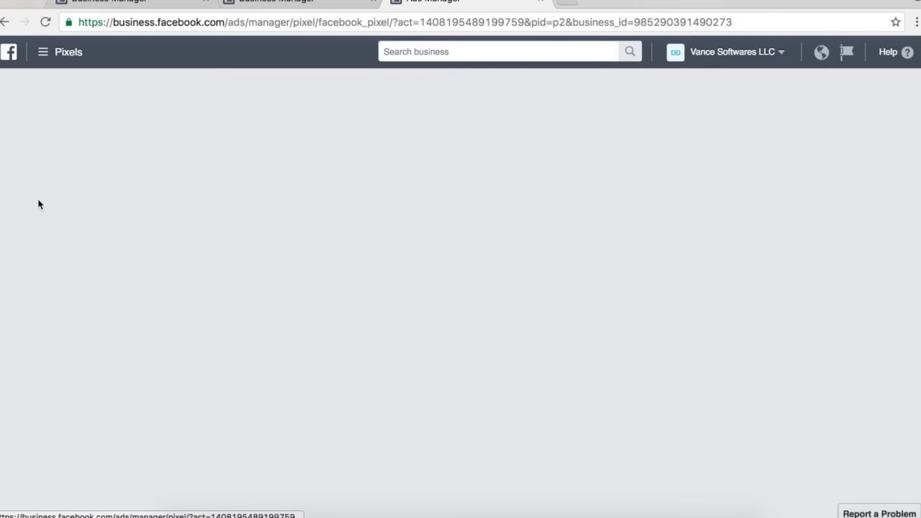
scroll(172, 275, down, 2)
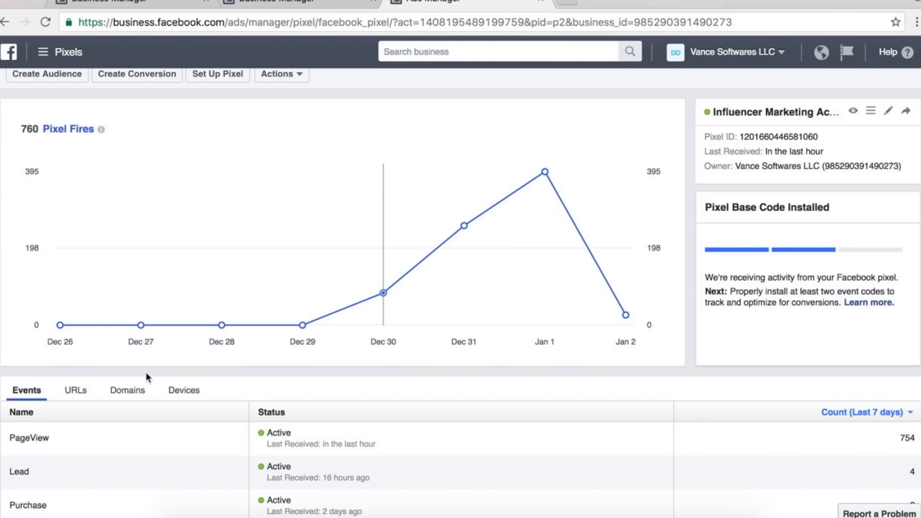
click(75, 391)
scroll(230, 451, down, 3)
scroll(255, 466, up, 5)
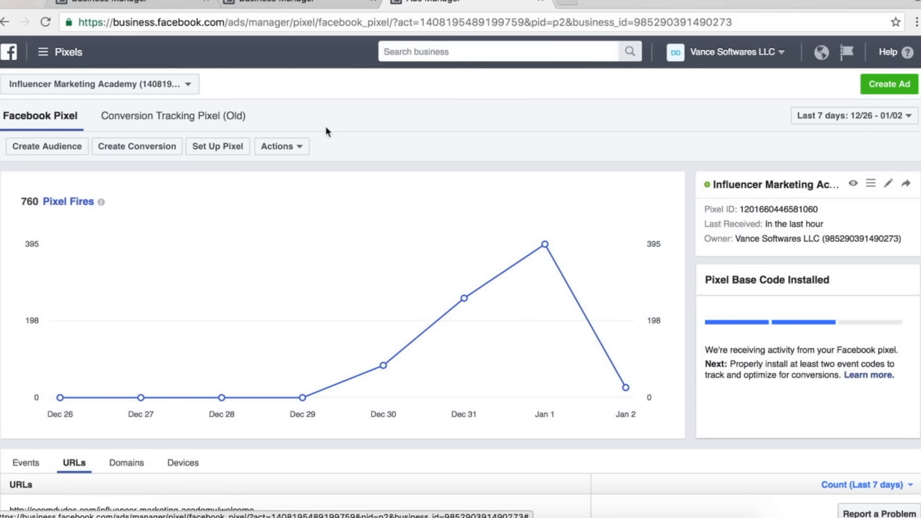
- View the pixel's installation code, going through the base code section and on to Install Event Code
click(288, 147)
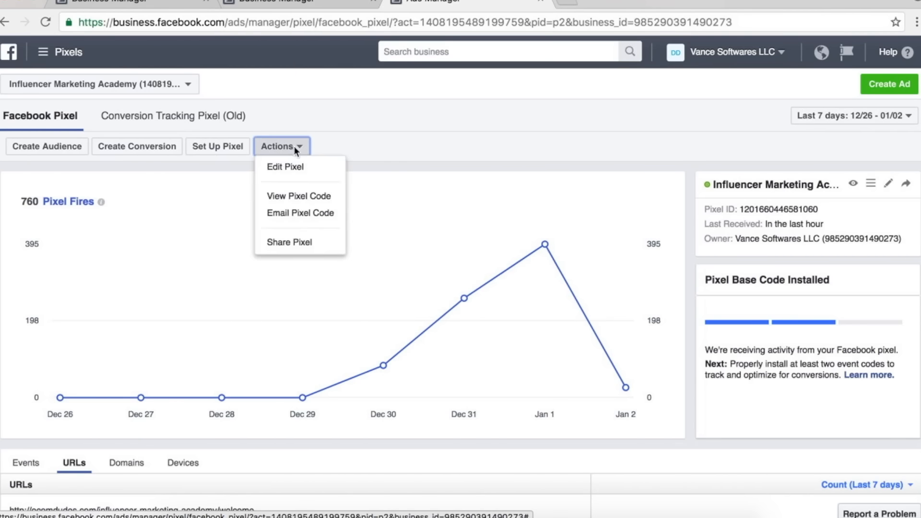
click(289, 197)
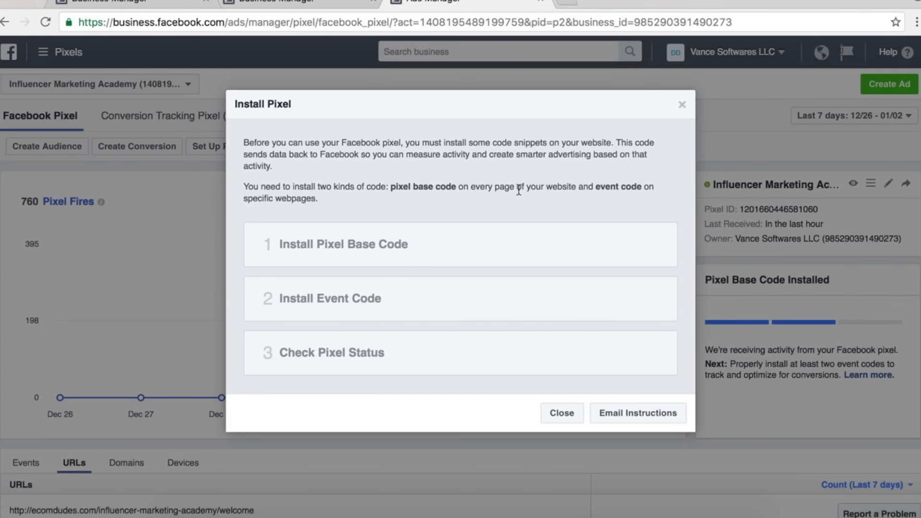
click(372, 248)
scroll(510, 271, down, 5)
click(454, 331)
scroll(559, 346, down, 12)
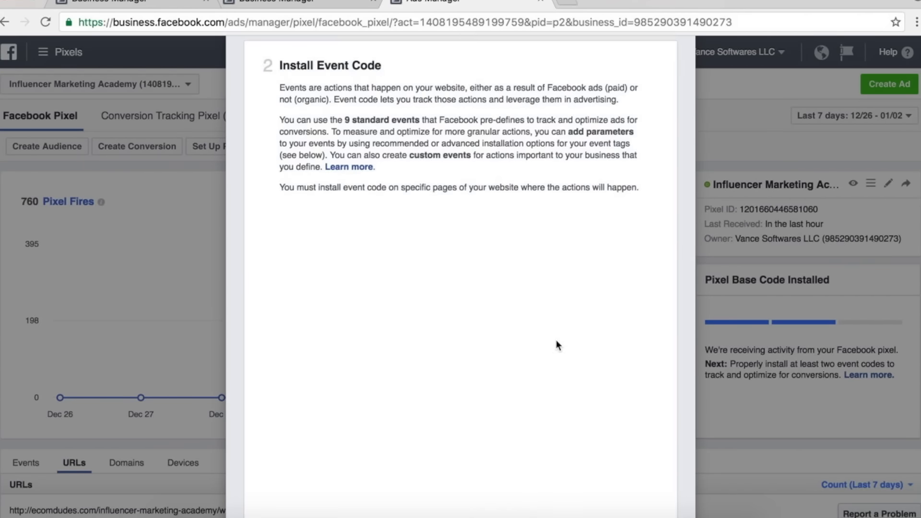
- Examine the Basic event codes and expand the Lead event to see its tracking script
click(297, 133)
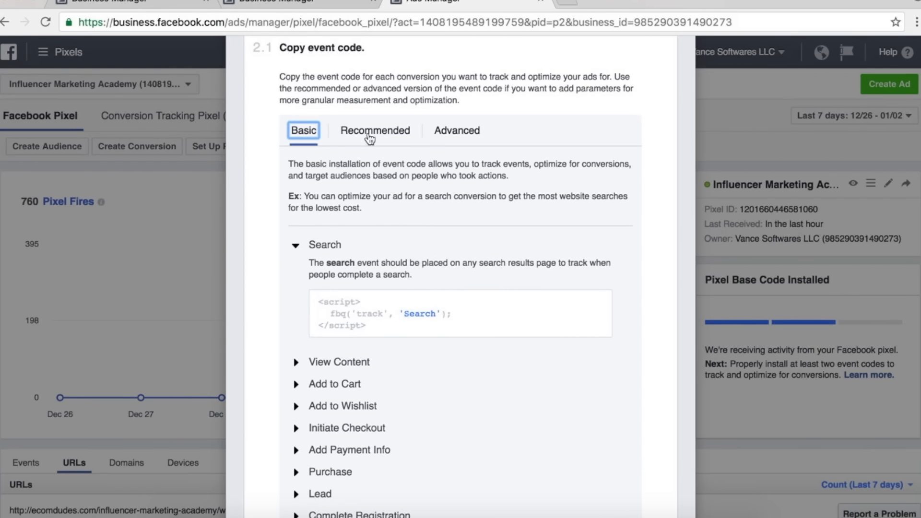
click(367, 136)
click(307, 130)
scroll(392, 398, down, 2)
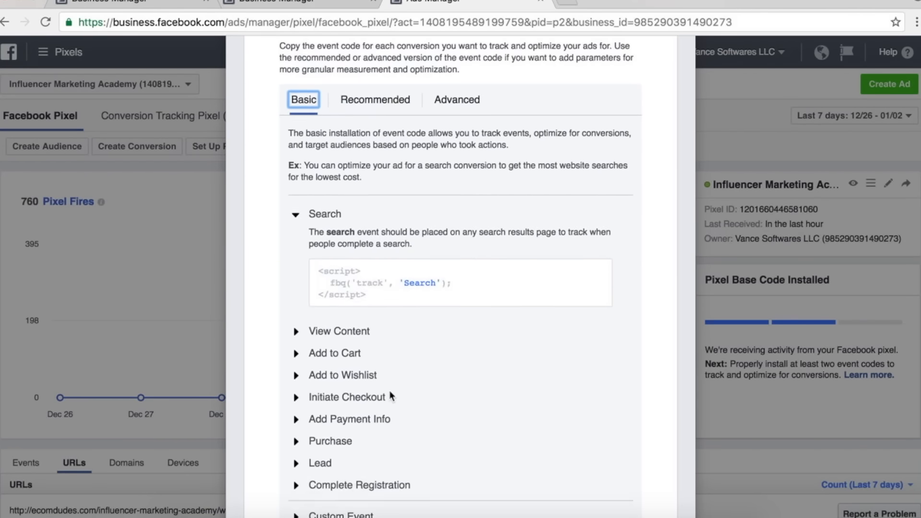
click(294, 444)
scroll(432, 422, down, 1)
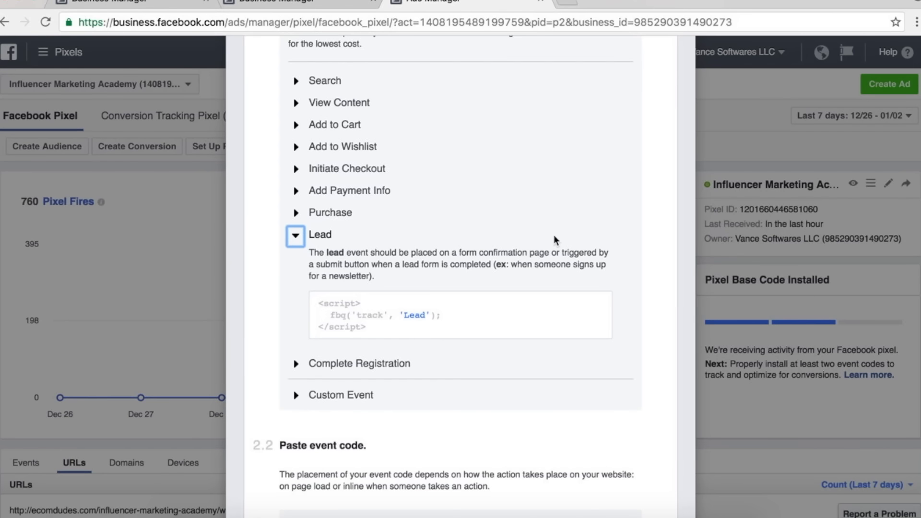
scroll(553, 238, up, 3)
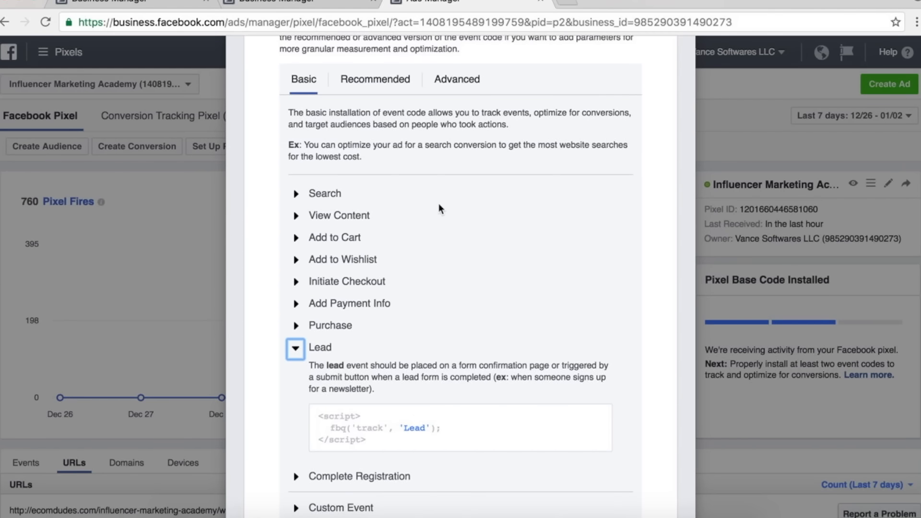
- Examine the Recommended version of the Lead event code with its value and currency parameters
click(395, 91)
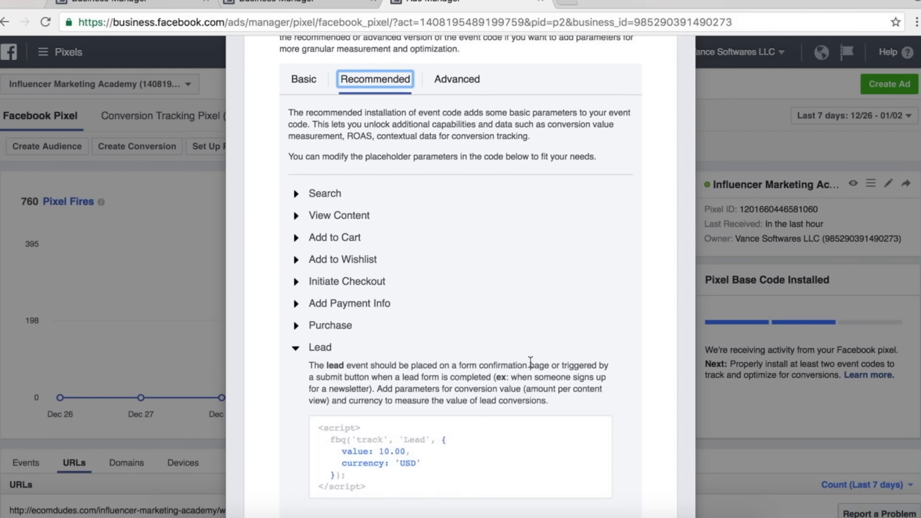
scroll(531, 368, down, 2)
mouse_move(372, 404)
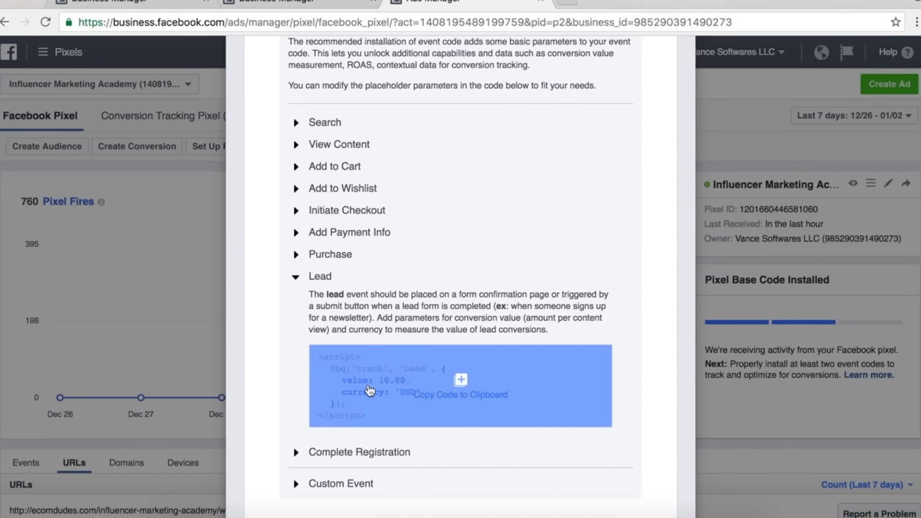
scroll(370, 391, up, 4)
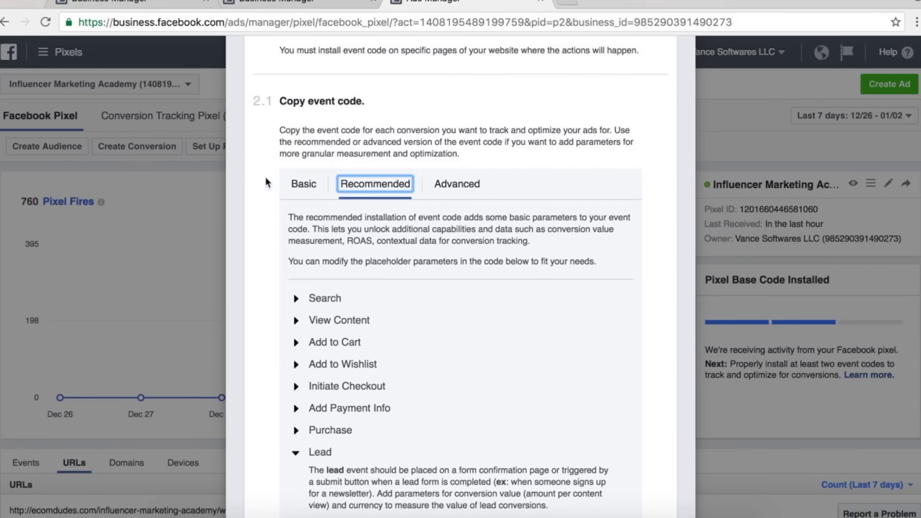
- Switch back to the Basic event code and close the Install Pixel instructions
click(305, 185)
scroll(512, 179, up, 5)
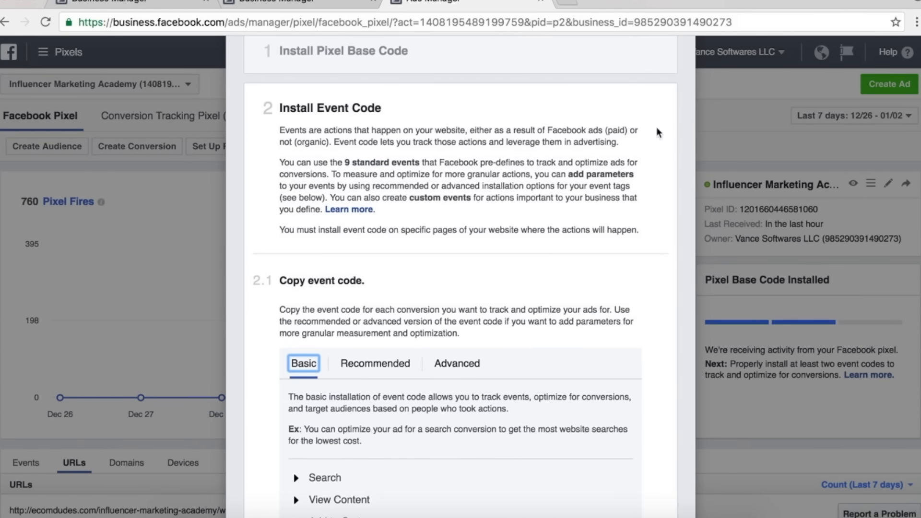
scroll(624, 147, up, 4)
scroll(623, 148, down, 1)
click(682, 80)
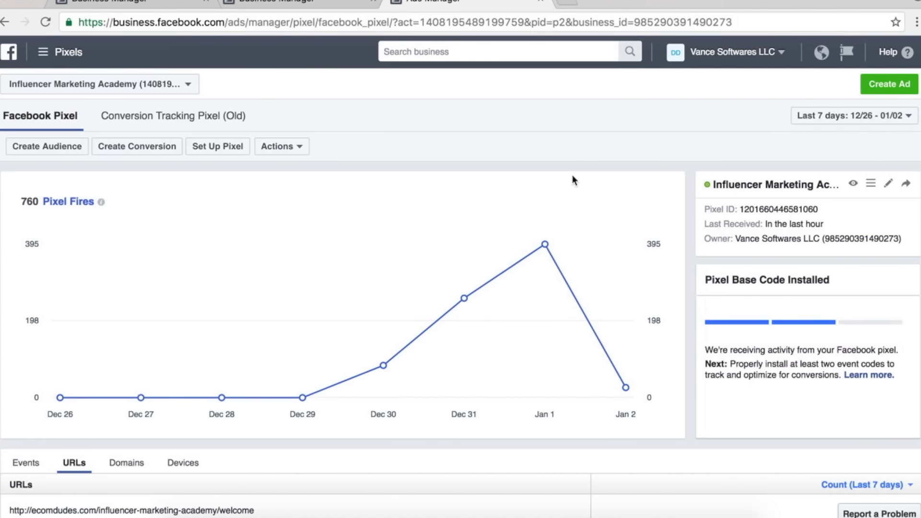
- Highlight the pixel ID, compare it with the ID inside the pixel base code, and close the code view
double_click(788, 209)
click(690, 245)
click(290, 149)
click(296, 197)
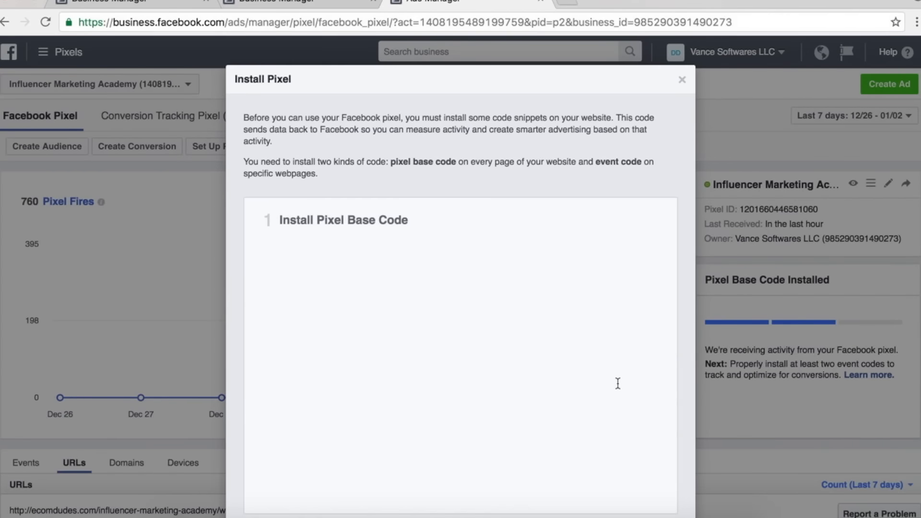
scroll(628, 388, down, 5)
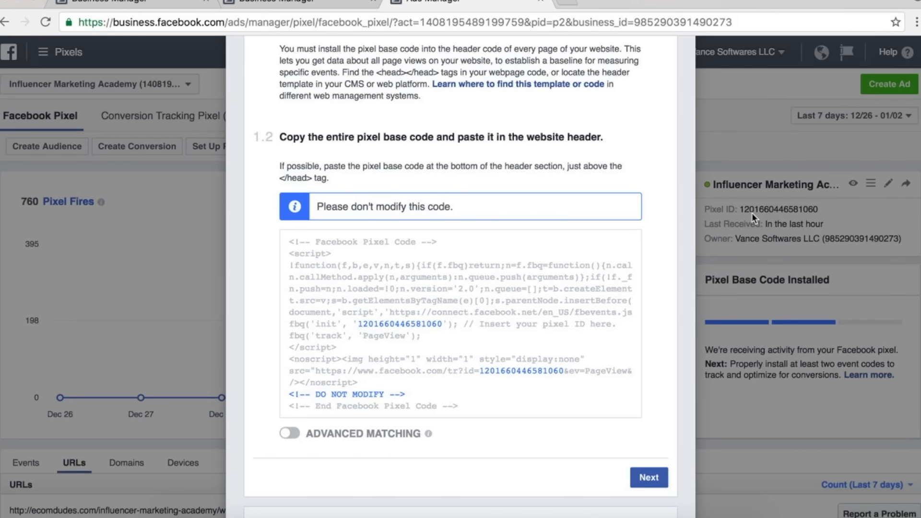
click(717, 198)
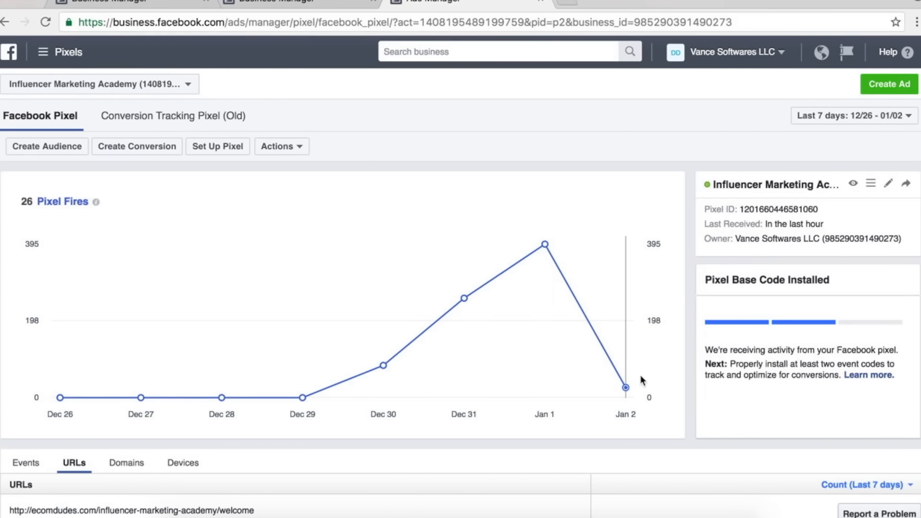
- Examine the URLs list of the pixel's traffic with its seven-day counts, highlighting the welcome, day-1 and influenceracademybook.com entries
scroll(334, 218, down, 4)
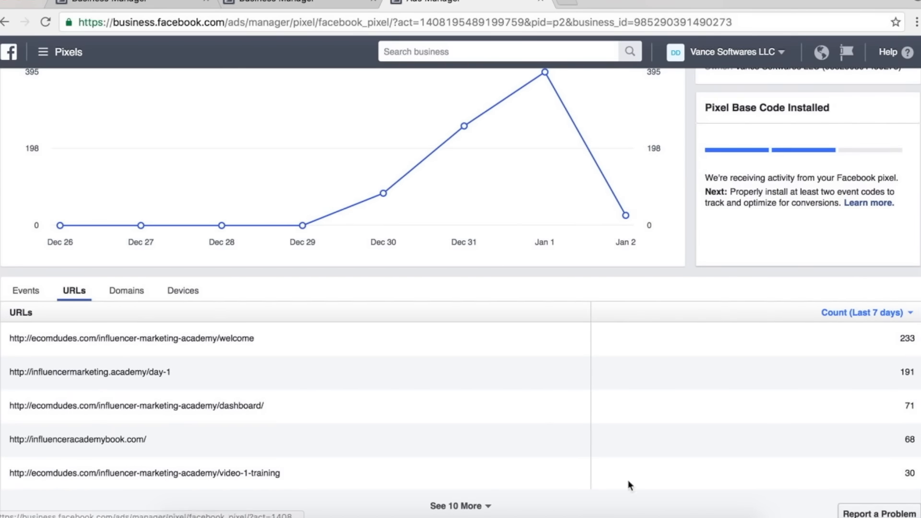
drag(900, 357, 902, 455)
click(902, 467)
triple_click(196, 339)
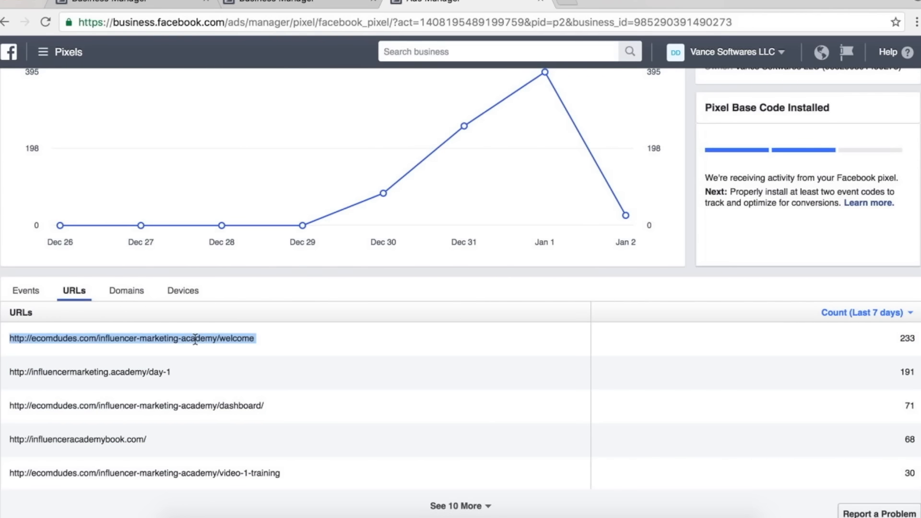
double_click(195, 339)
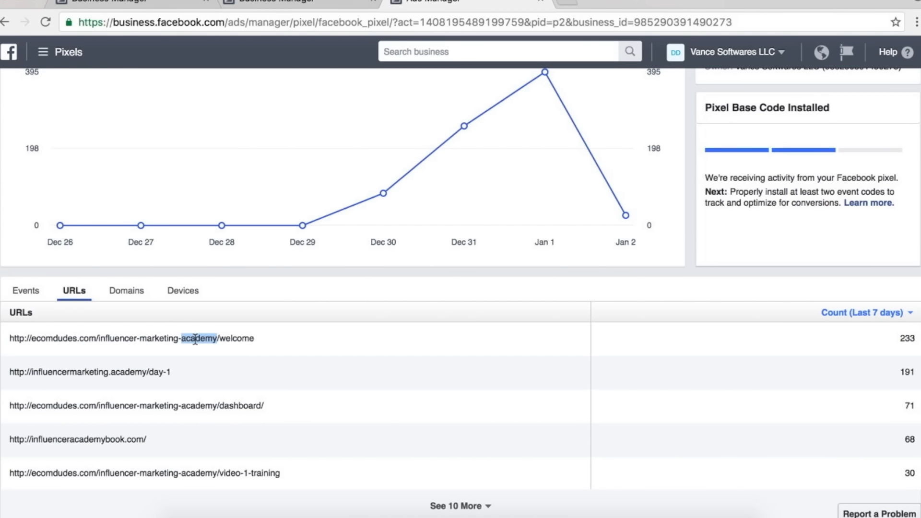
triple_click(169, 372)
click(175, 375)
double_click(118, 439)
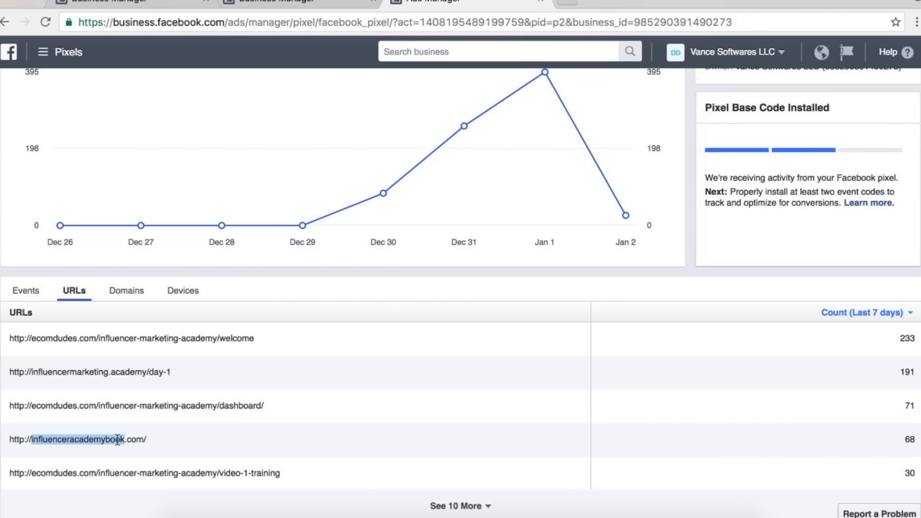
click(151, 439)
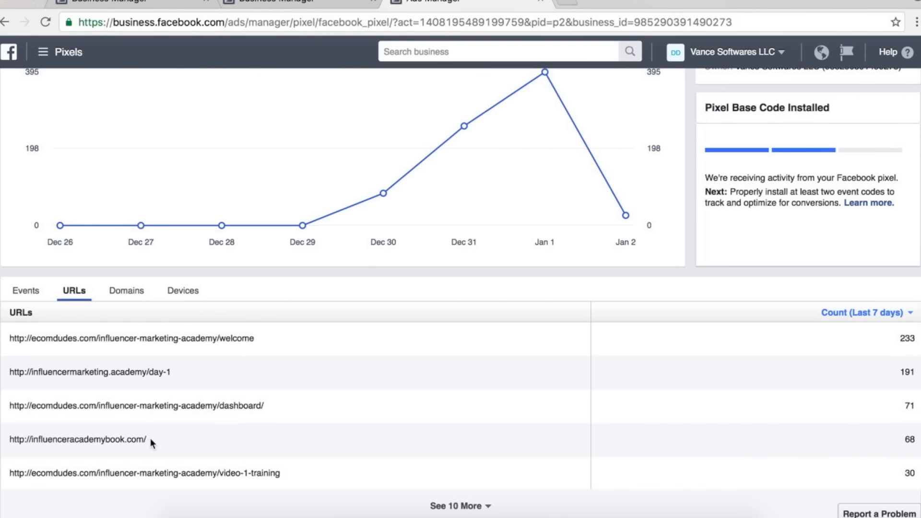
- Copy the influenceracademybook.com URL, open it in a new browser tab, and look through the landing page
triple_click(151, 438)
key(super+c)
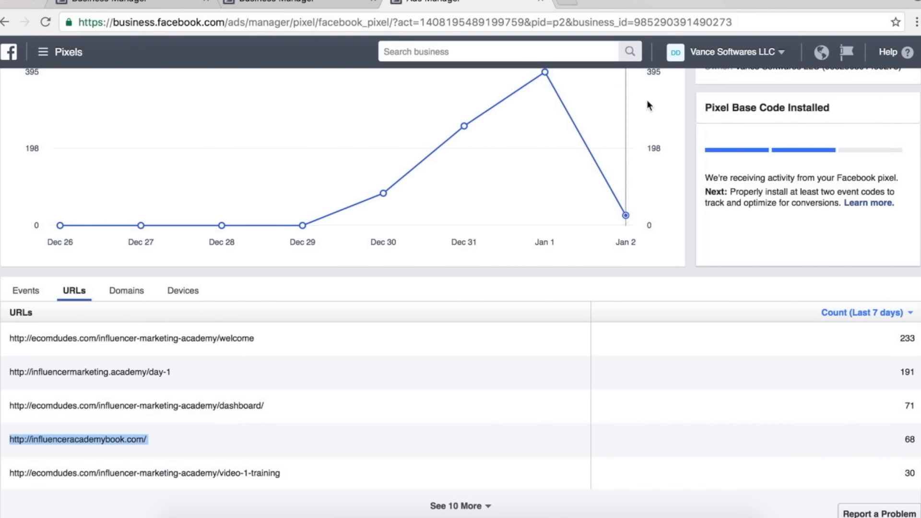
click(565, 3)
key(super+v)
key(Return)
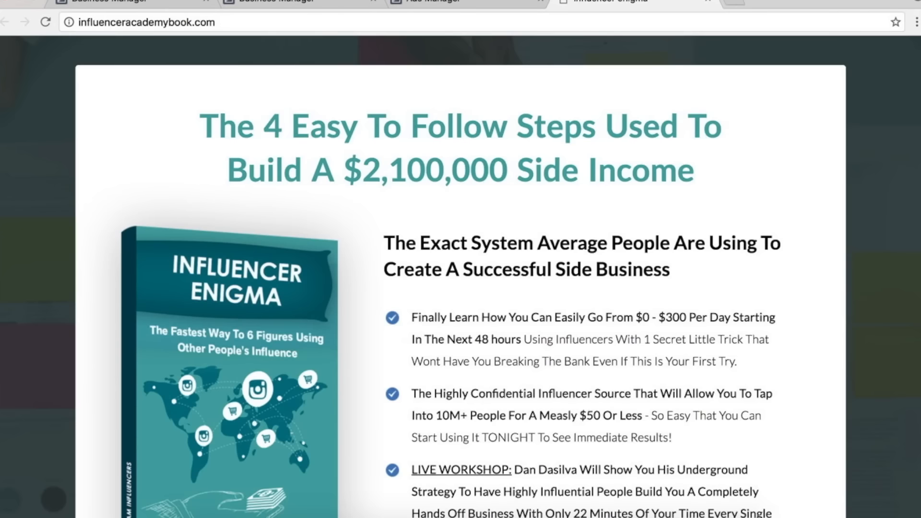
scroll(546, 370, down, 9)
scroll(546, 371, up, 10)
- Return to the Pixels page and open Audiences for the Influencer Marketing Academy ad account
click(423, 8)
scroll(55, 69, up, 5)
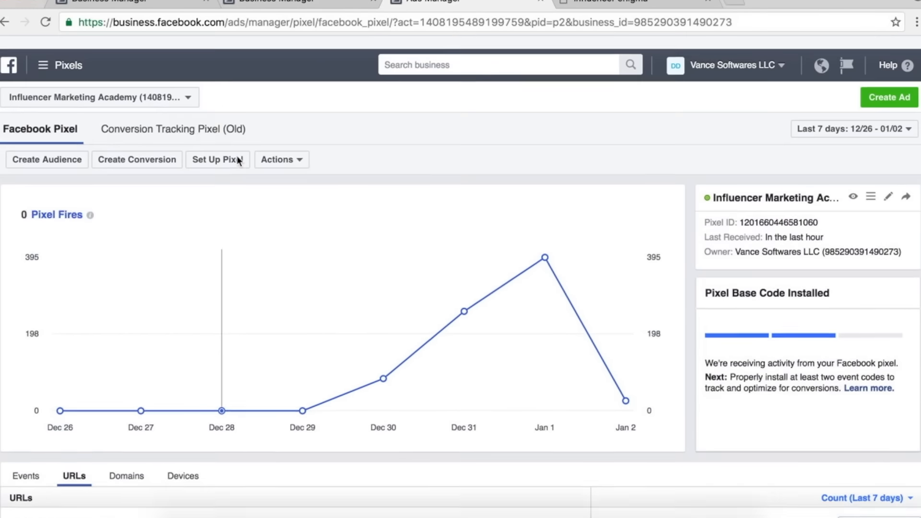
click(43, 52)
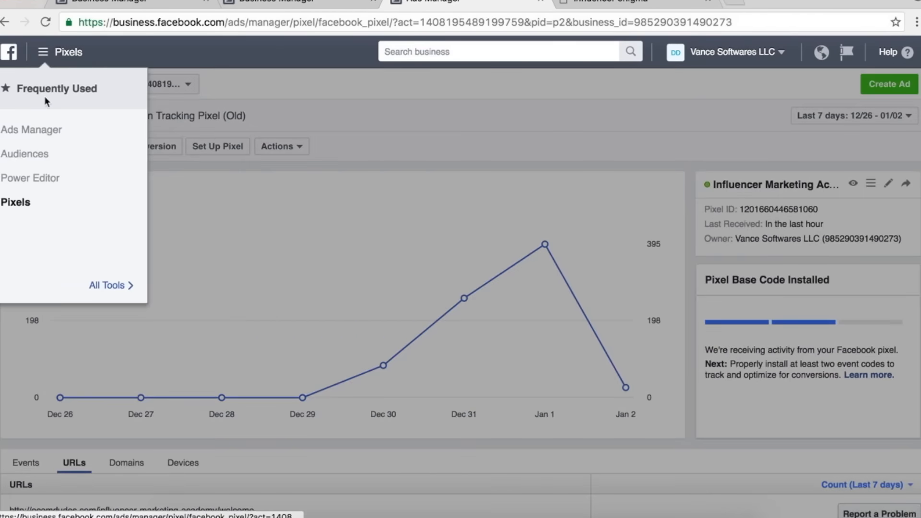
click(21, 157)
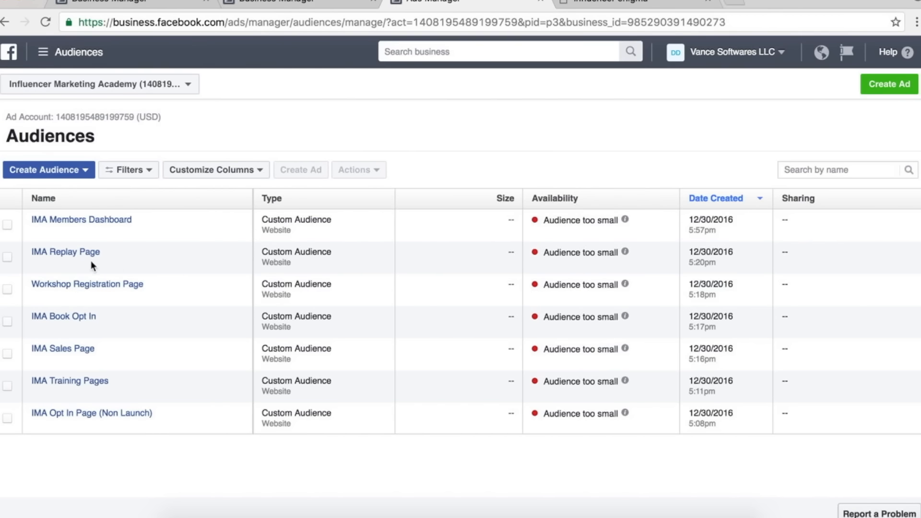
- Select only the IMA Book Opt In audience and open it for editing
click(7, 226)
click(7, 226)
mouse_move(60, 325)
click(7, 322)
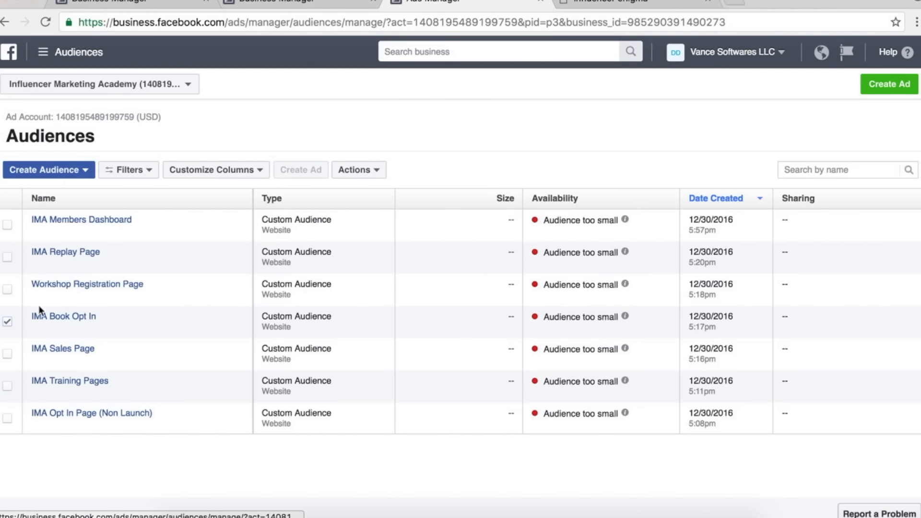
click(376, 170)
click(354, 237)
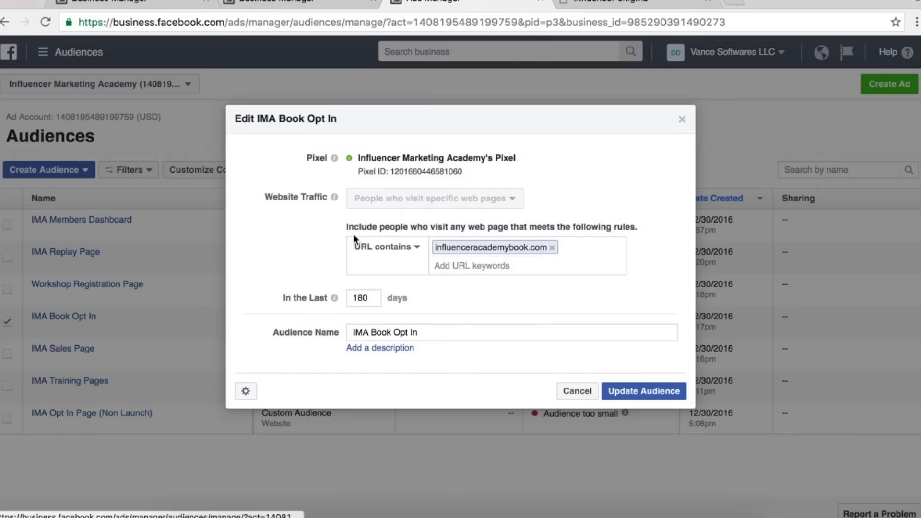
- Examine the audience's URL matching options, its URL keyword entry, and the In the Last days setting
click(400, 249)
click(394, 286)
click(498, 266)
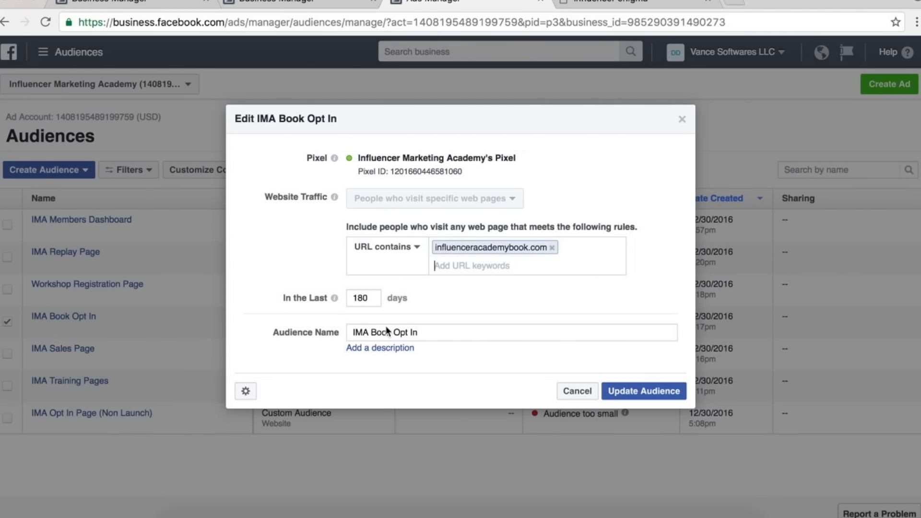
double_click(356, 298)
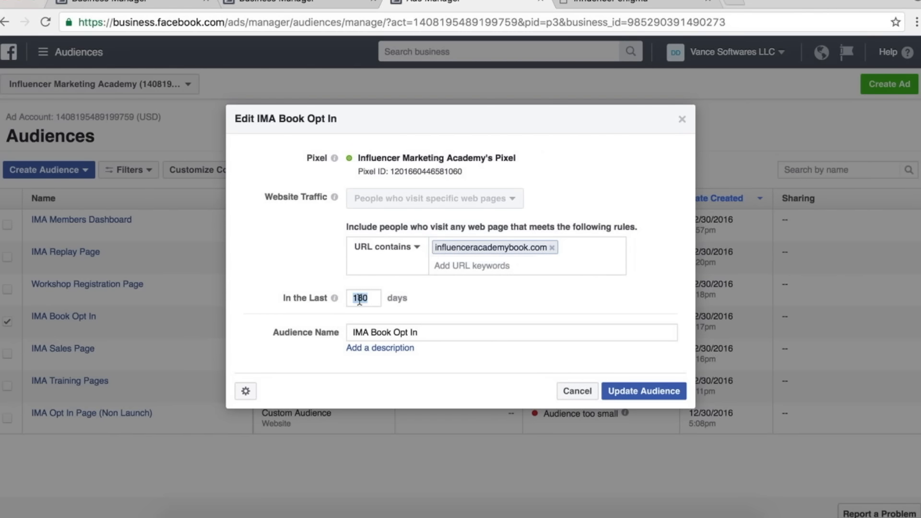
click(505, 304)
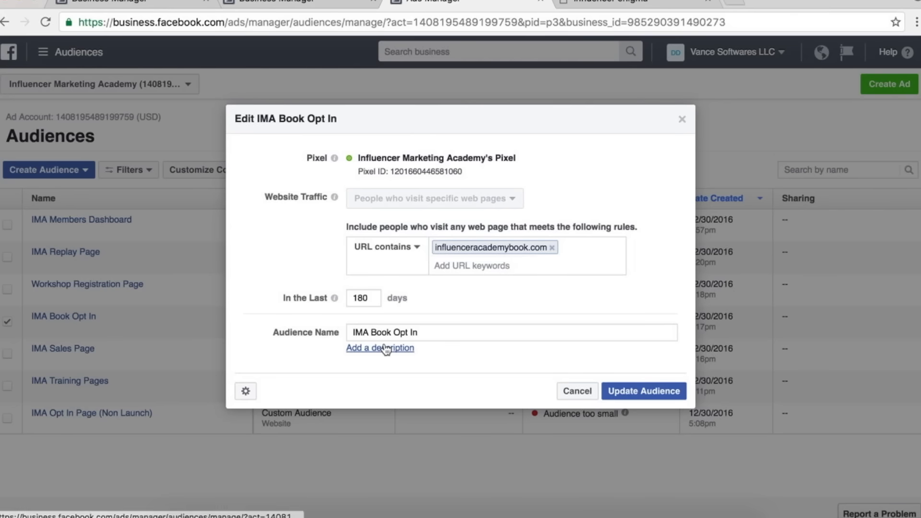
- Try 181 days for the audience's In the Last setting, restore it to 180, and cancel the edit
click(377, 296)
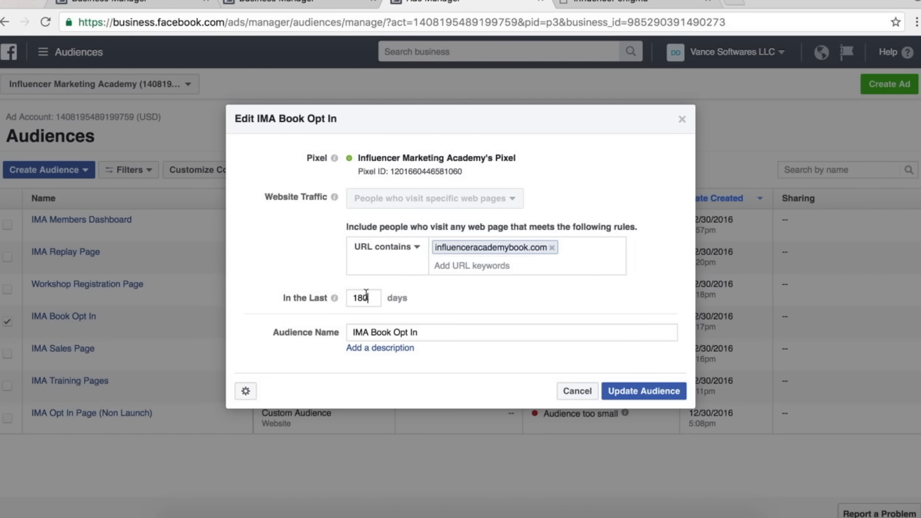
key(BackSpace)
text(1)
key(BackSpace)
text(0)
click(568, 393)
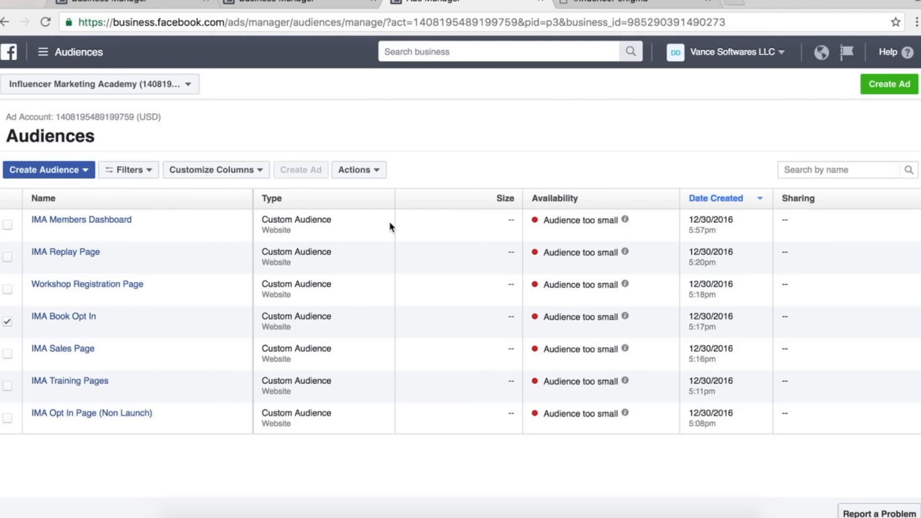
- Open Vance Softwares LLC's Business Settings, examine the roles and permissions for adding new people, and close the dialog
click(10, 56)
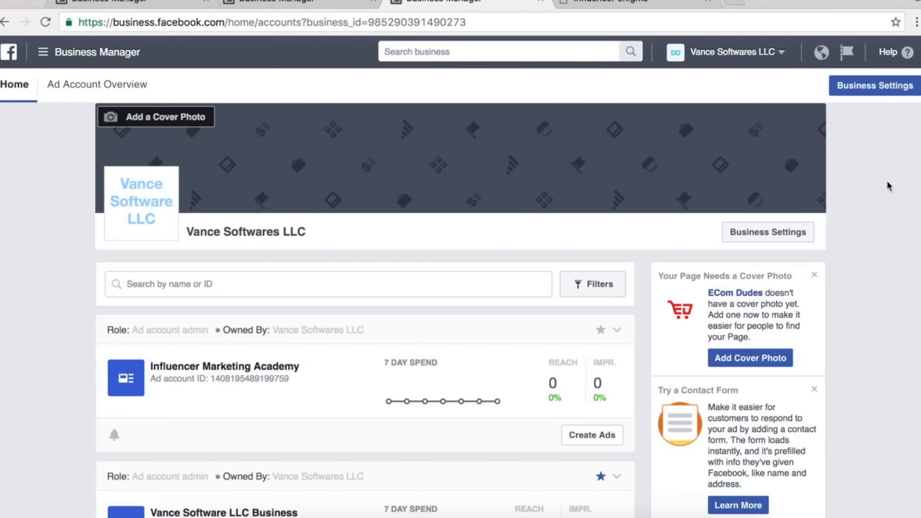
click(876, 85)
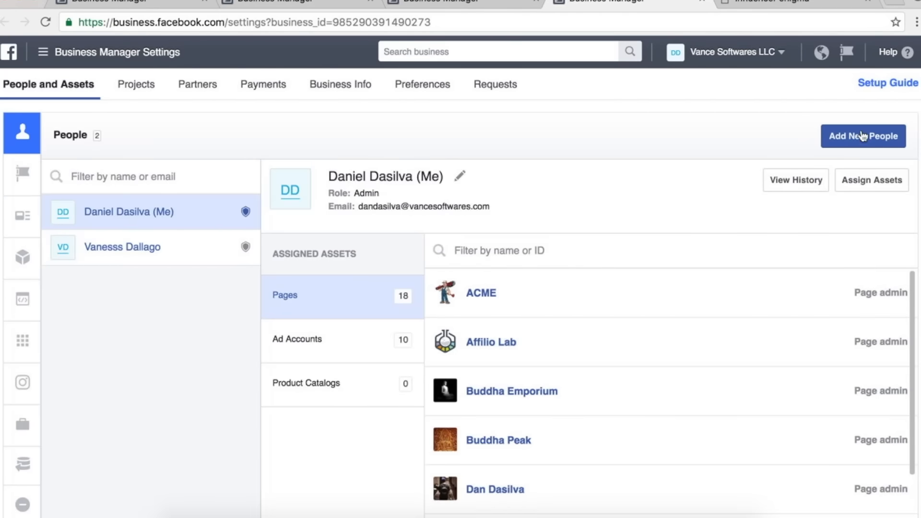
click(862, 137)
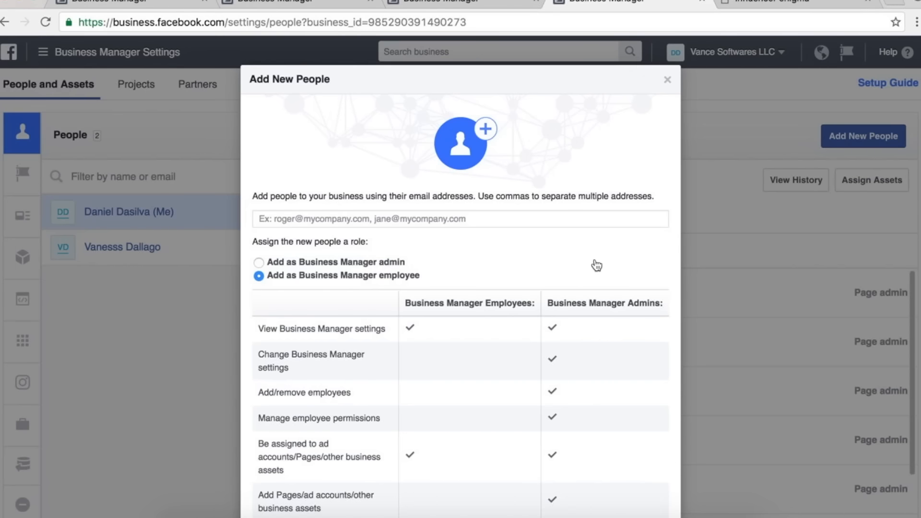
scroll(595, 261, down, 3)
scroll(595, 261, up, 3)
click(666, 82)
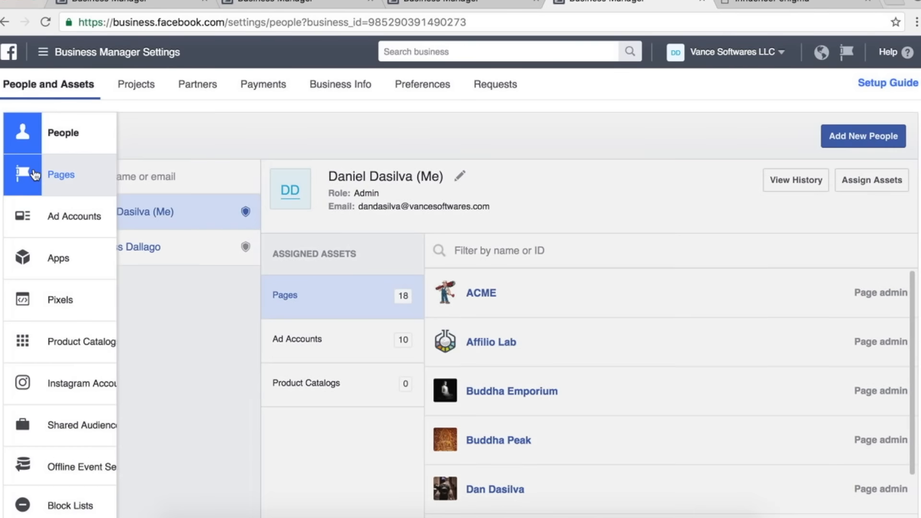
- Open the Pages settings, view the category choices for creating a new Page, and cancel
click(34, 174)
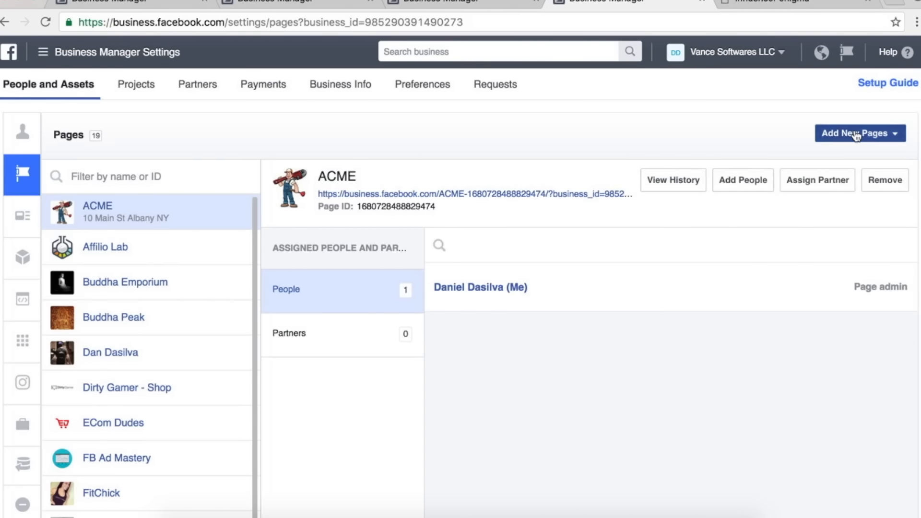
click(853, 134)
click(715, 318)
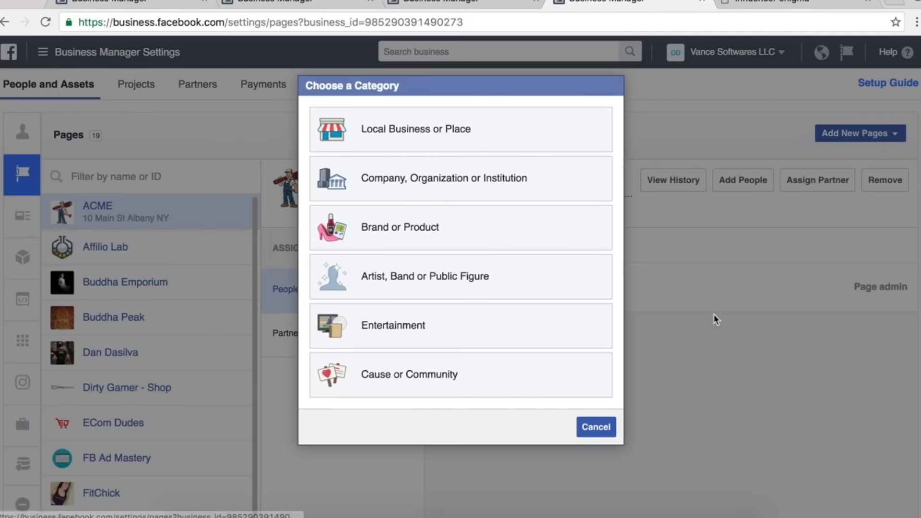
click(598, 430)
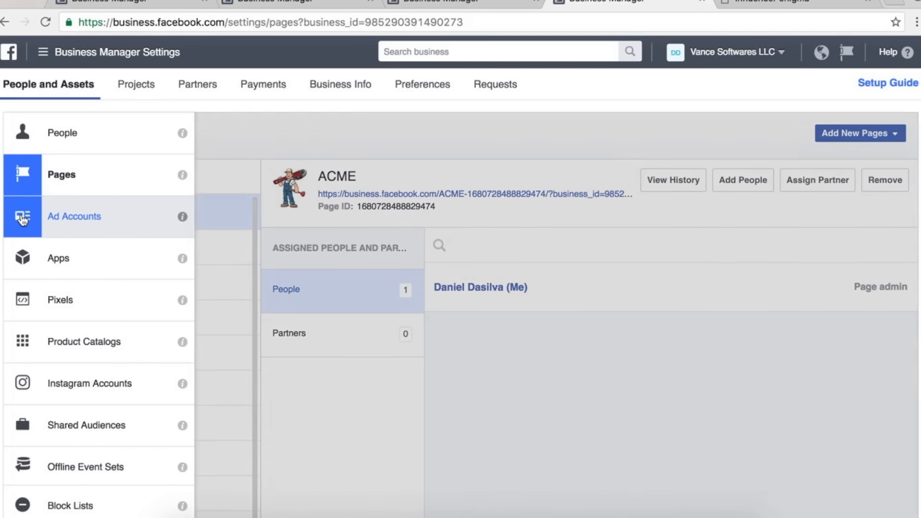
- Open the Ad Accounts settings, view the Claim an Ad Account form, cancel it, and review the options for adding ad accounts
click(23, 216)
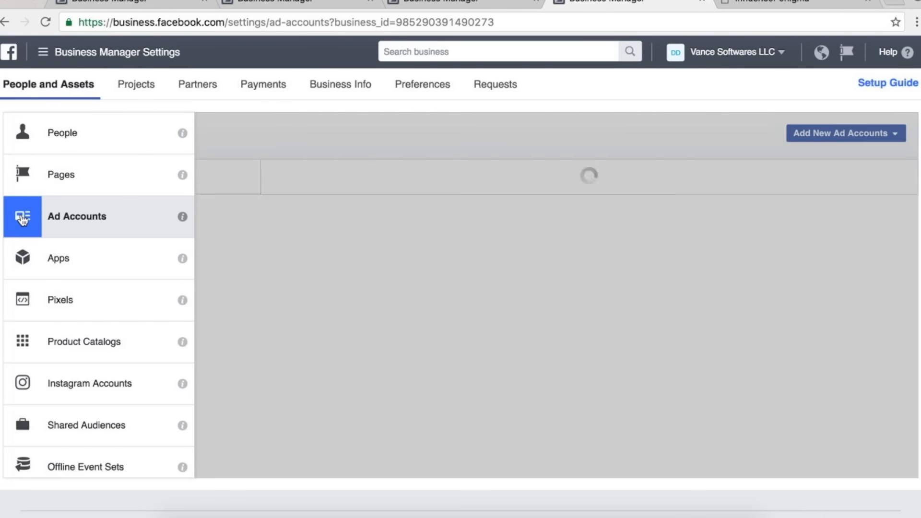
click(842, 135)
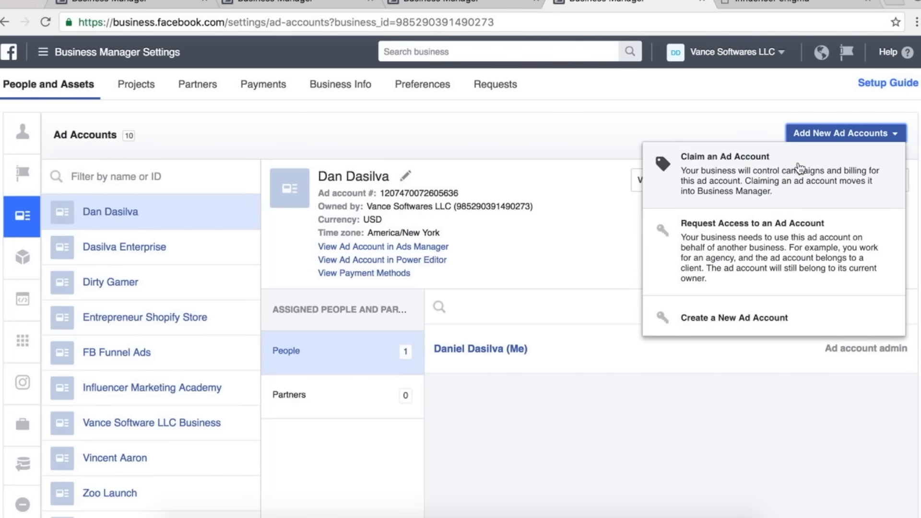
click(750, 182)
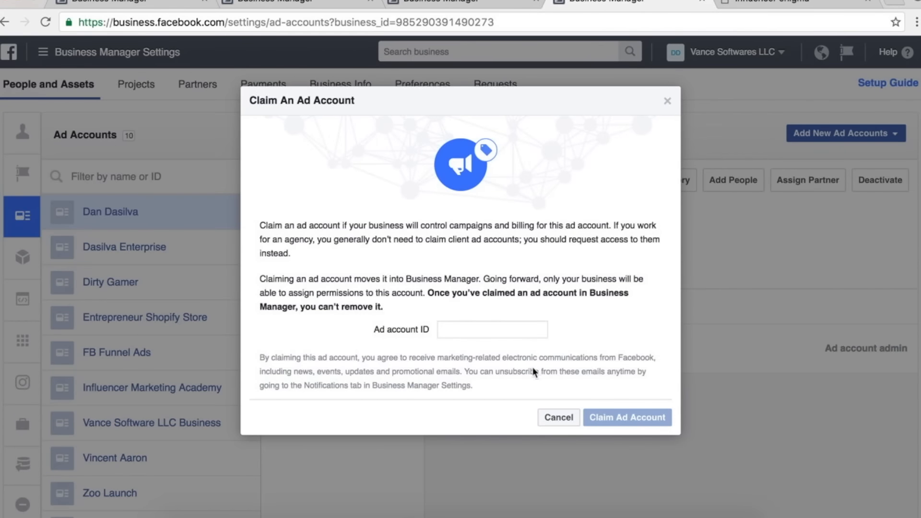
click(557, 423)
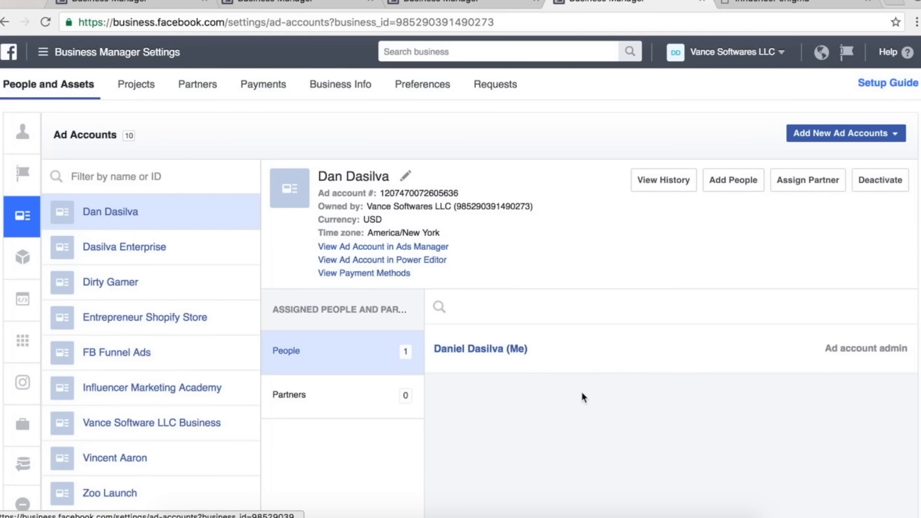
click(866, 133)
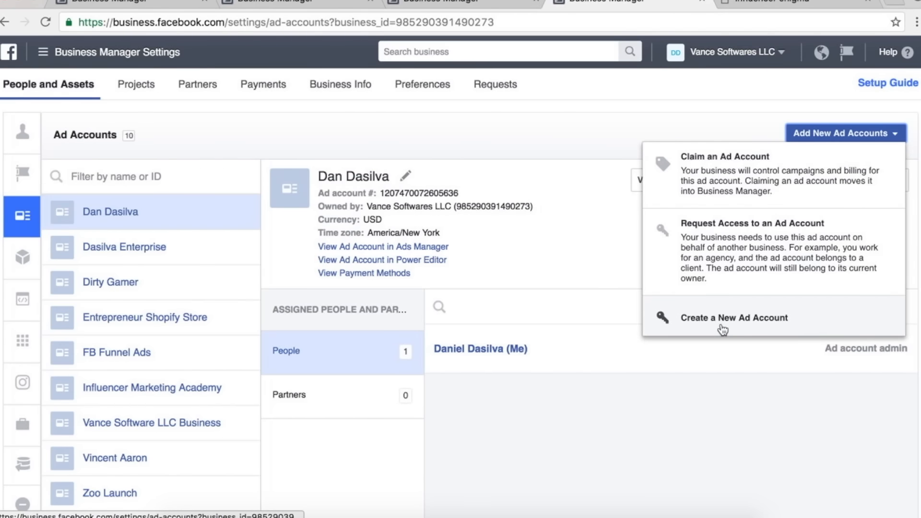
click(577, 475)
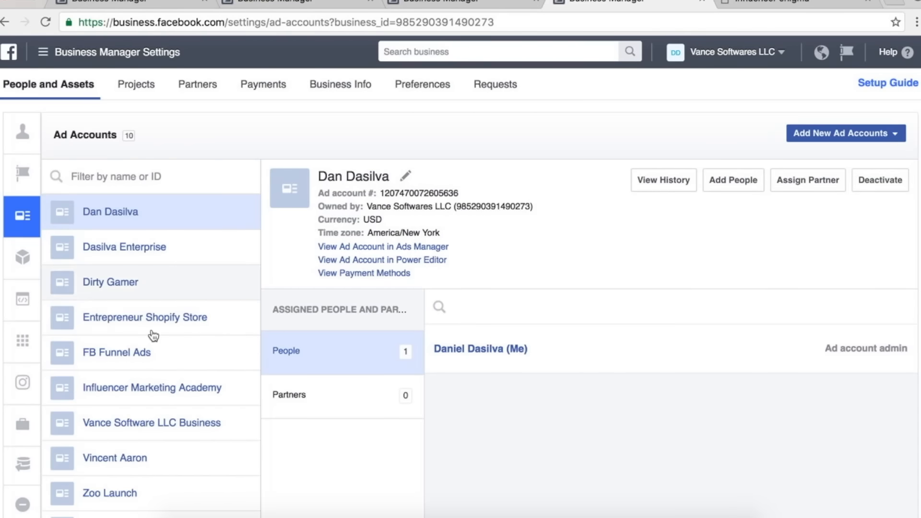
- Return to the Business Manager home page and open the Influencer Marketing Academy ad account in Ads Manager
mouse_move(38, 254)
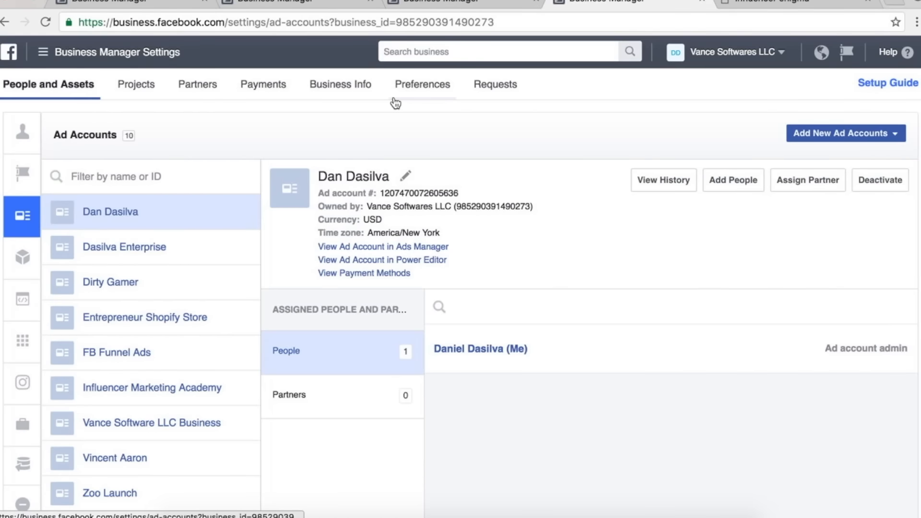
click(43, 53)
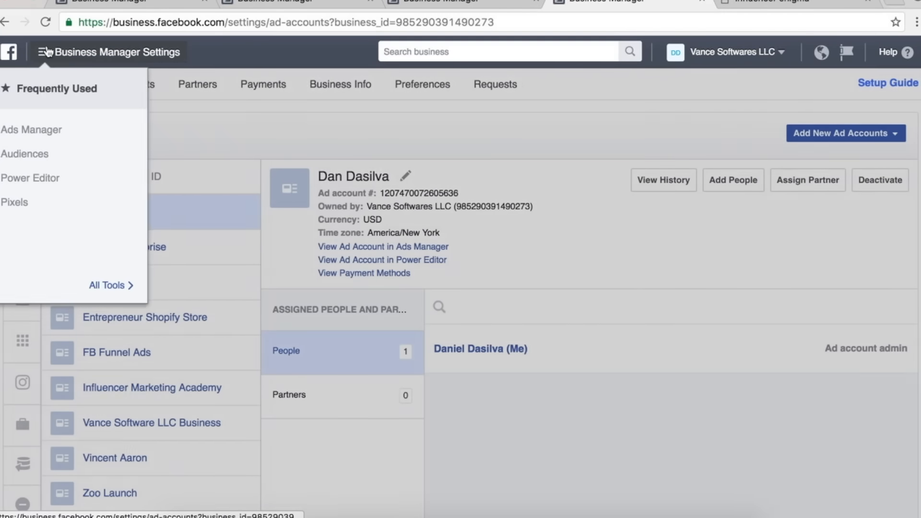
mouse_move(108, 287)
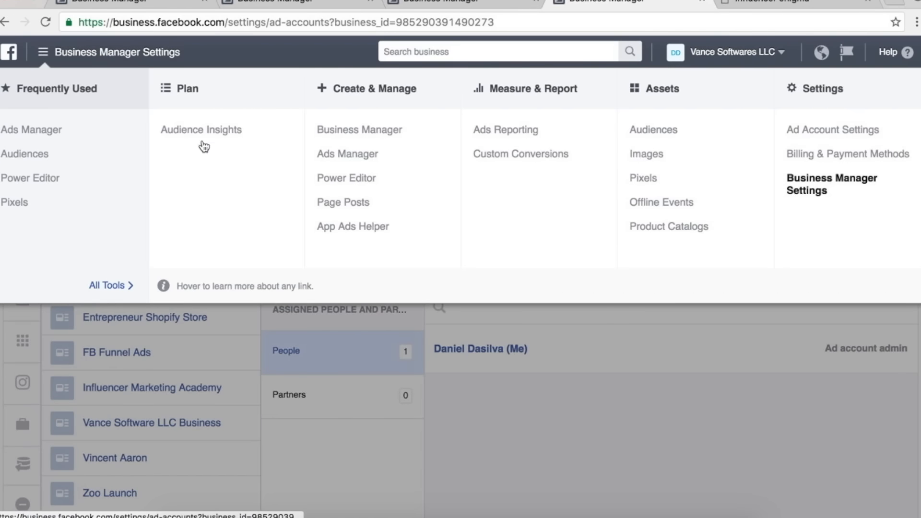
click(336, 128)
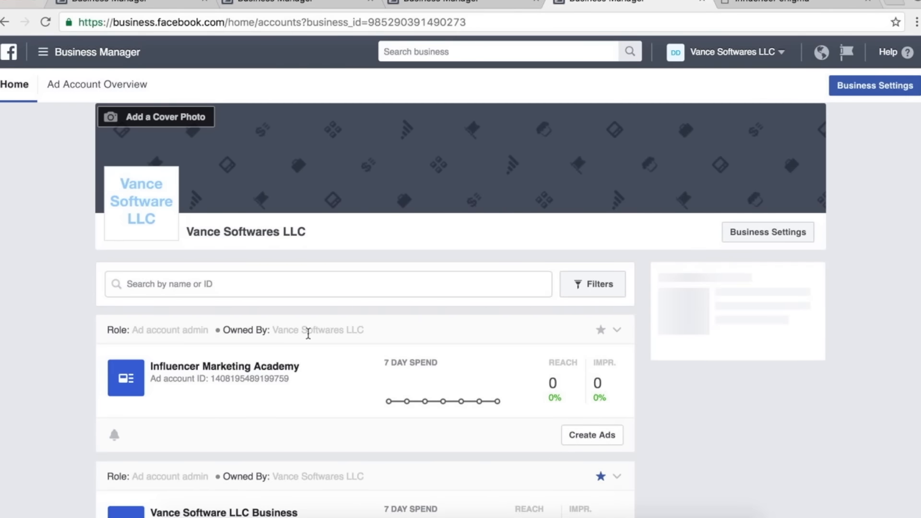
click(238, 383)
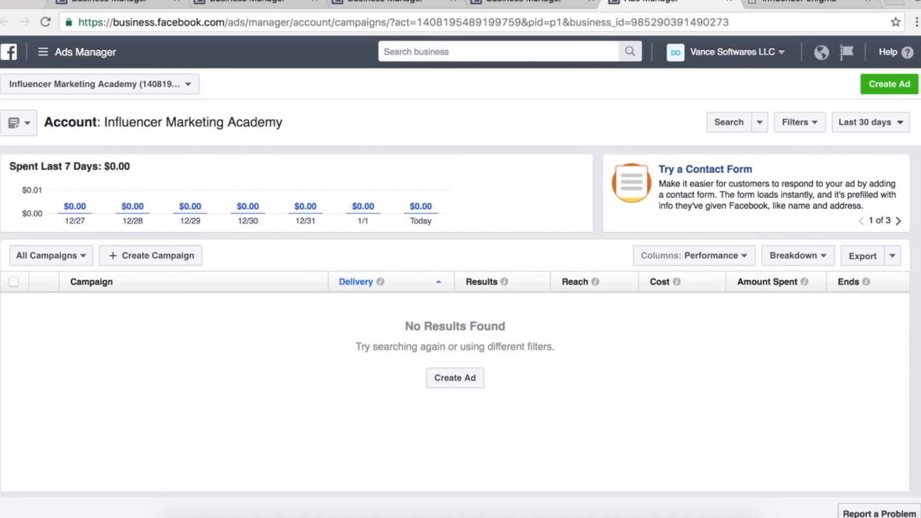
- View the Influencer Enigma book landing page, return to Ads Manager, and open Power Editor for the ad account
click(787, 3)
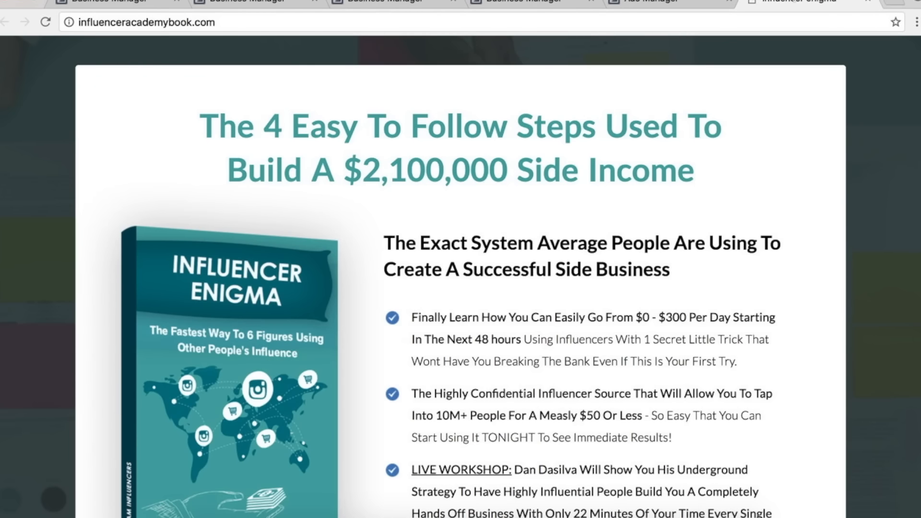
click(662, 2)
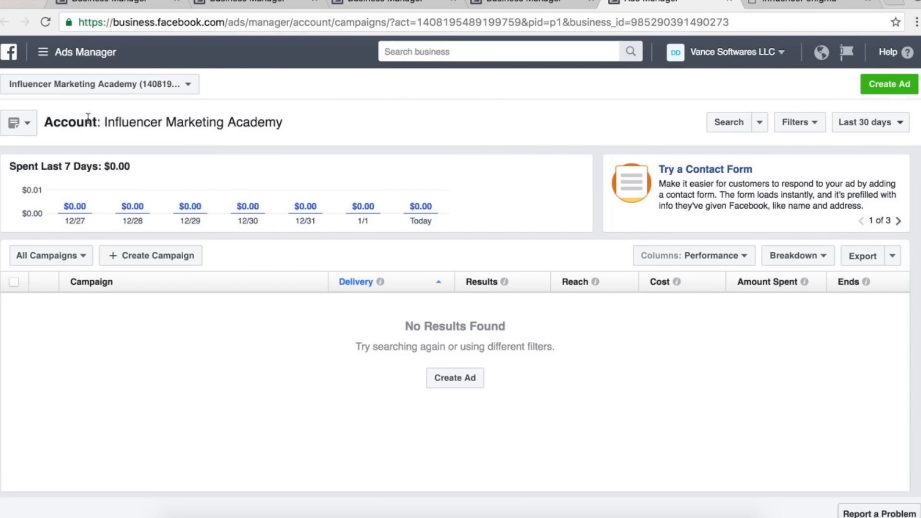
click(43, 53)
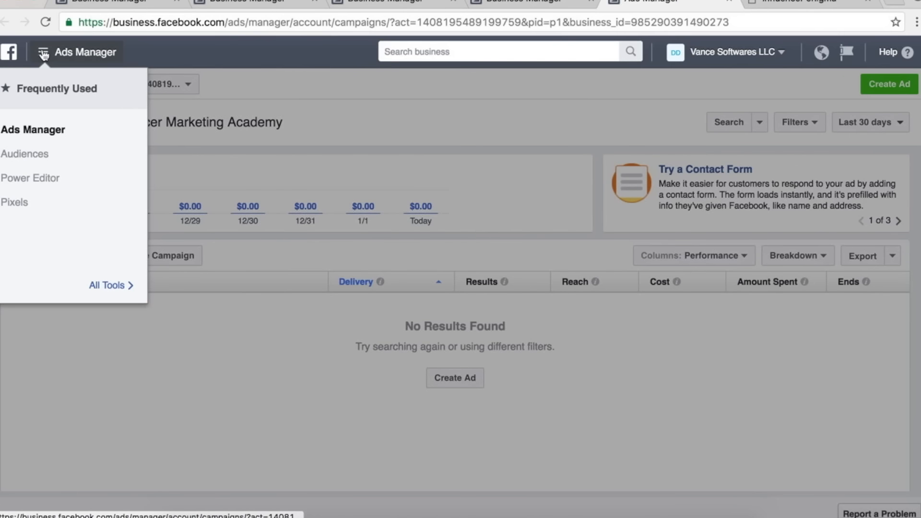
click(37, 178)
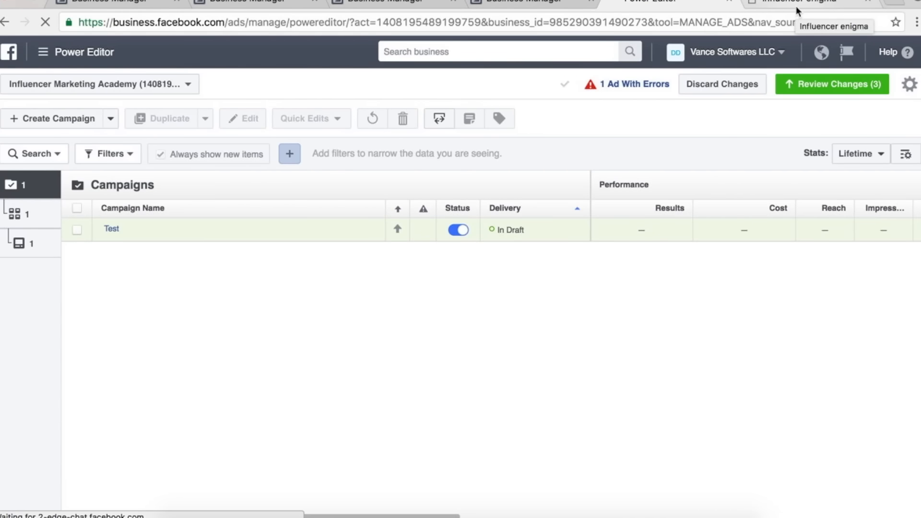
- Delete the unpublished draft campaign "Test" and confirm the deletion
click(77, 230)
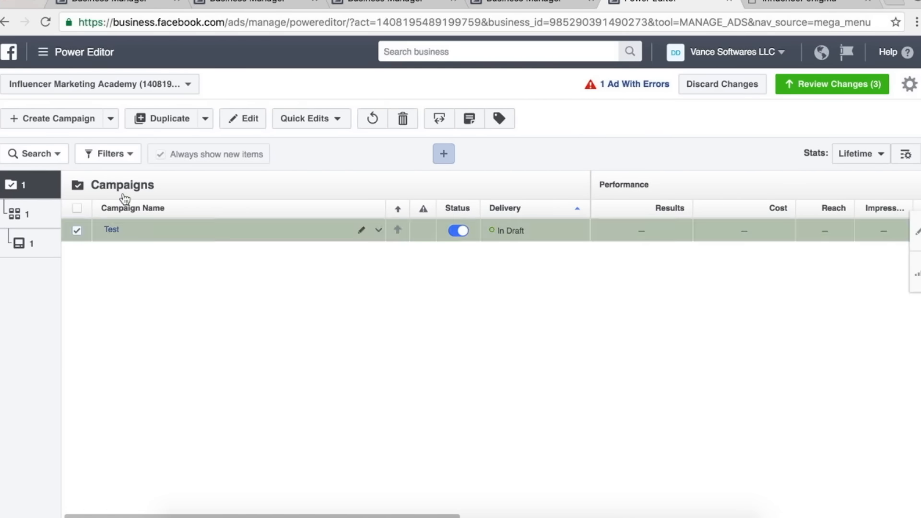
click(393, 119)
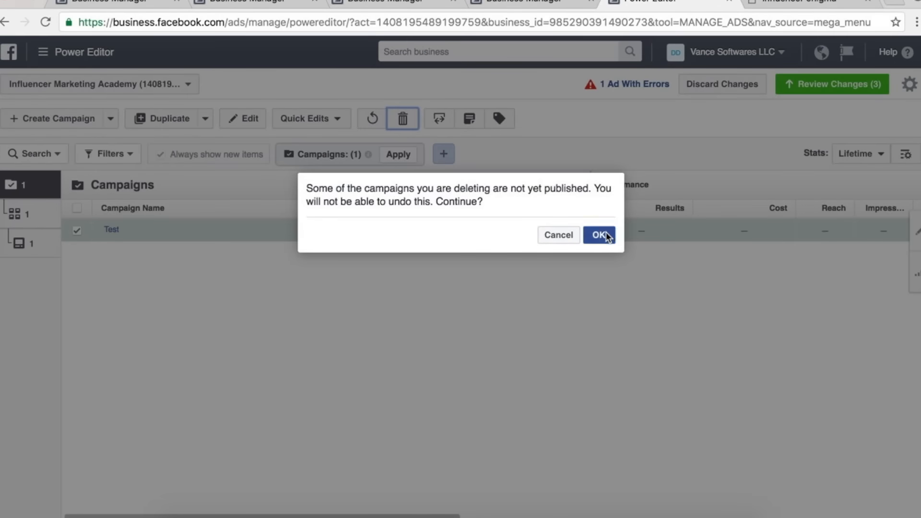
click(606, 234)
- Start a new campaign named "IMA Opt In - Free Book" with the Website conversions objective, and glance at the book landing page
click(43, 118)
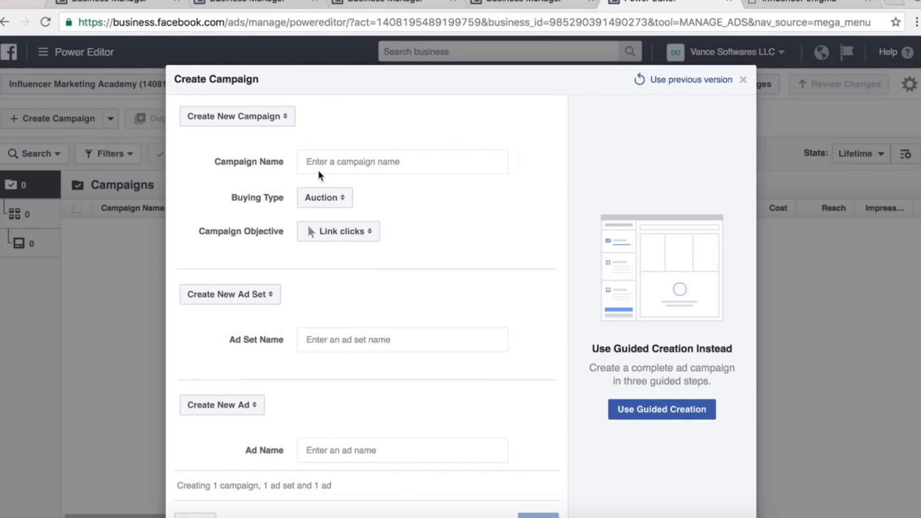
click(341, 158)
text(IMA O)
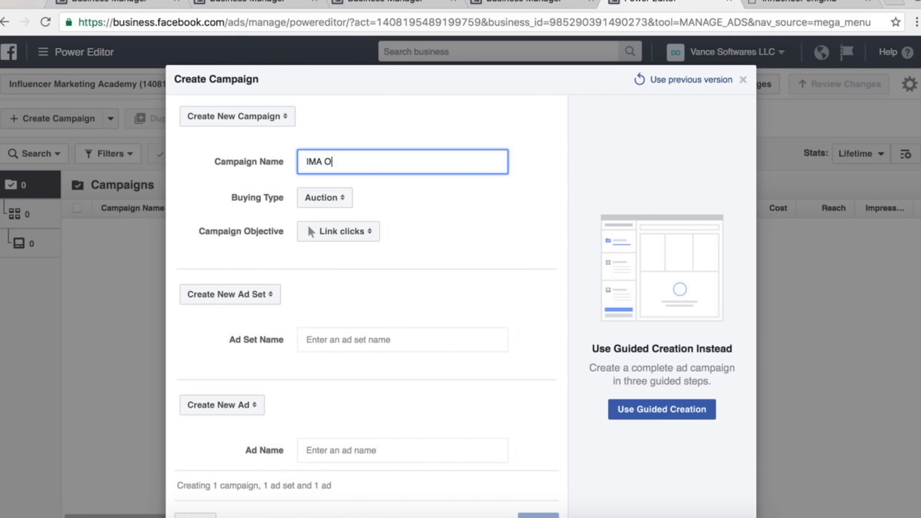
text(pt In - Free Book)
click(331, 206)
click(358, 232)
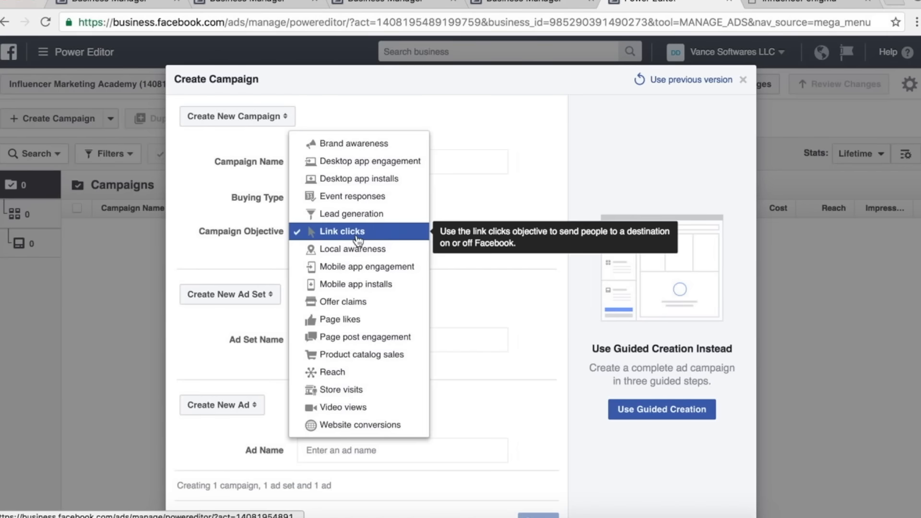
click(355, 425)
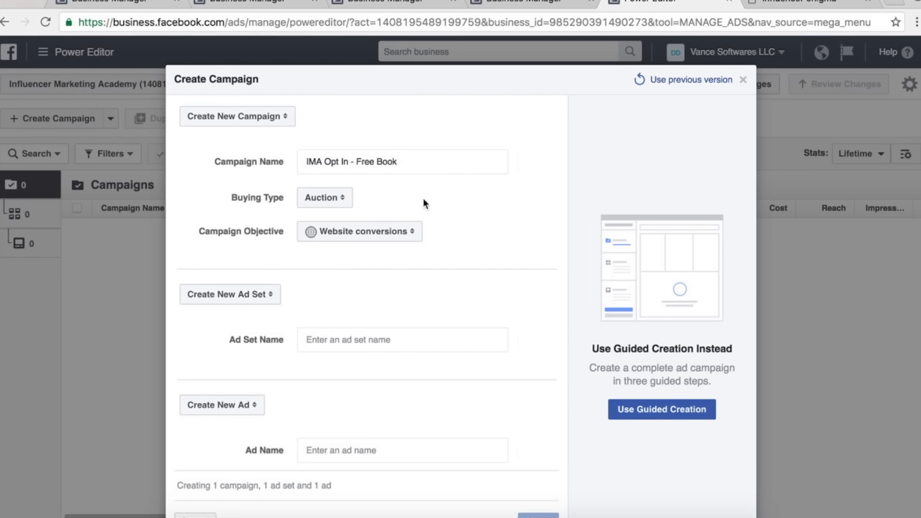
click(770, 2)
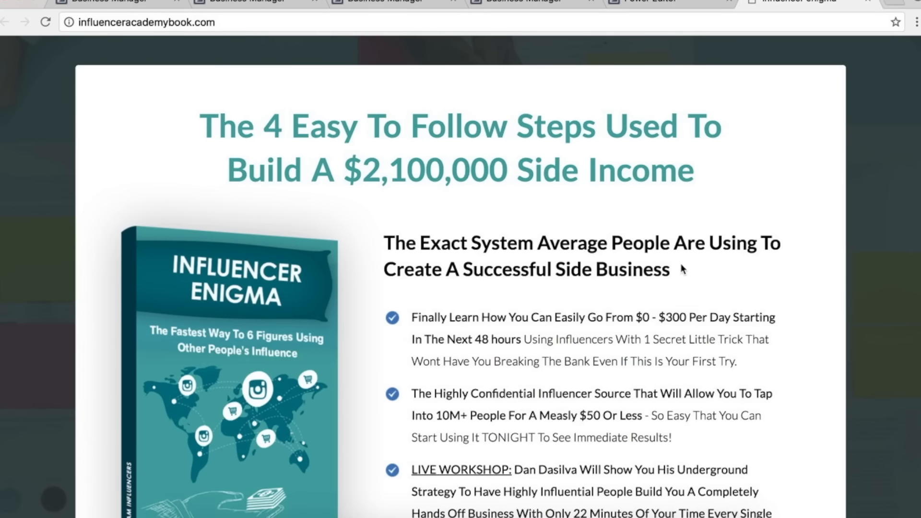
click(653, 1)
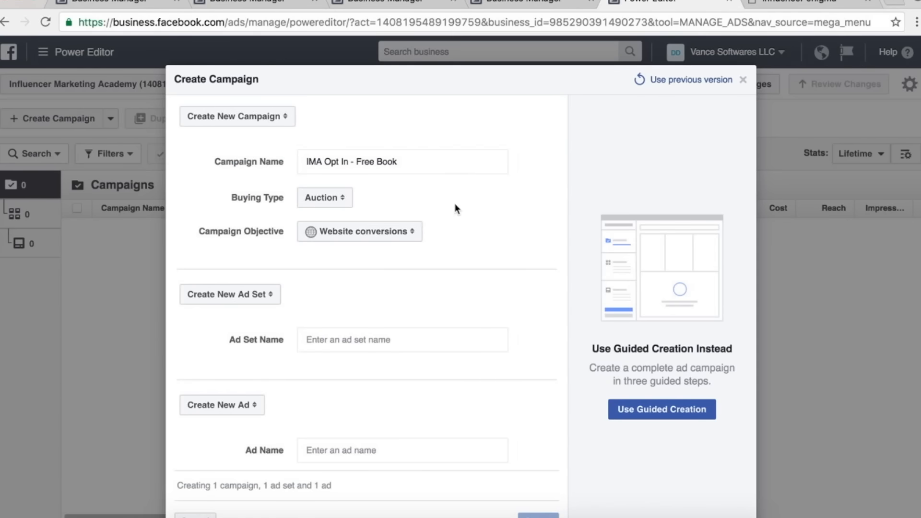
- Name the new ad set "Retargeting" and the new ad "Ad Image 1", and create the campaign
scroll(455, 206, down, 2)
click(335, 290)
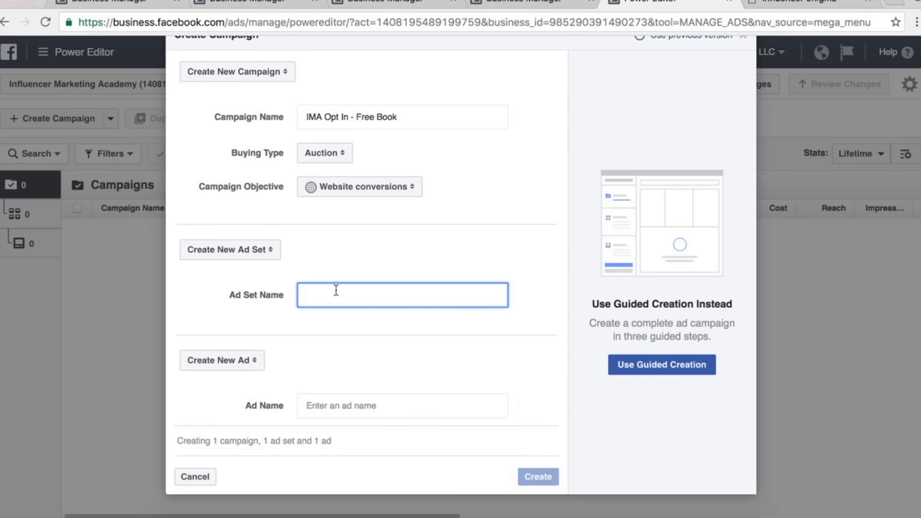
text(Retargeting)
key(super+a)
text(Retargetijng)
key(BackSpace)
key(BackSpace)
key(BackSpace)
key(BackSpace)
key(BackSpace)
text(ting)
key(Tab)
key(Tab)
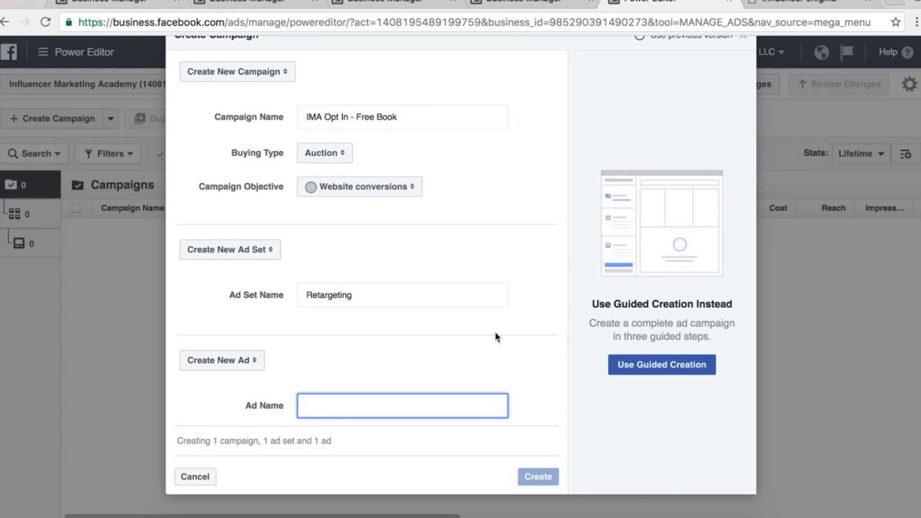
text(Ad Image 1)
click(547, 470)
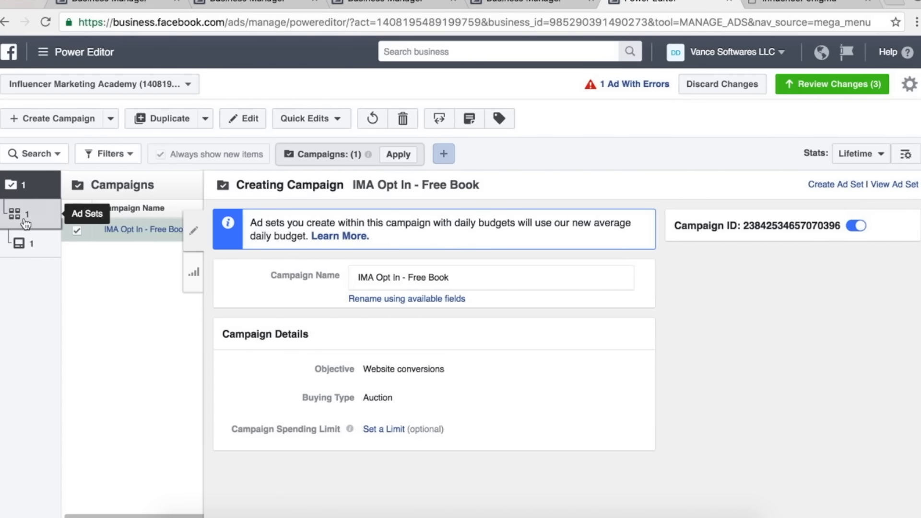
- Open the Retargeting ad set and choose Lead from the Influencer Marketing Academy pixel as its conversion event
click(26, 222)
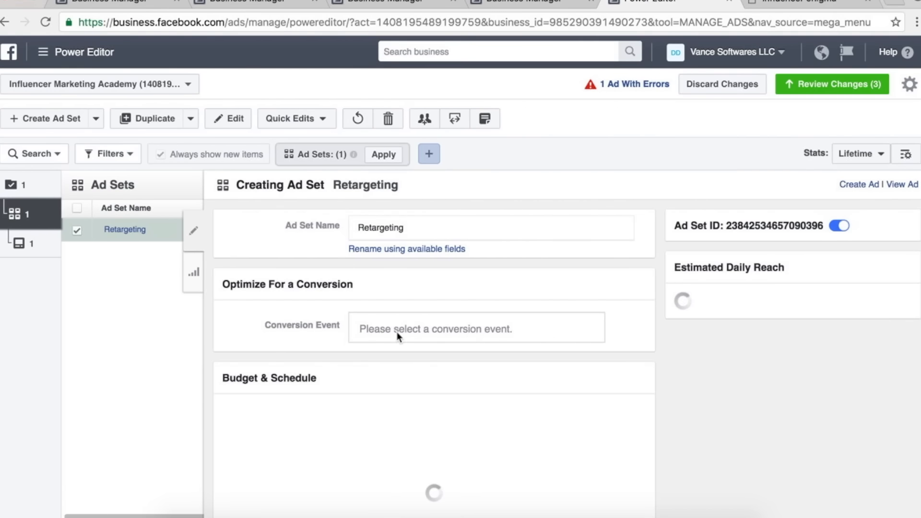
click(398, 331)
text(lead)
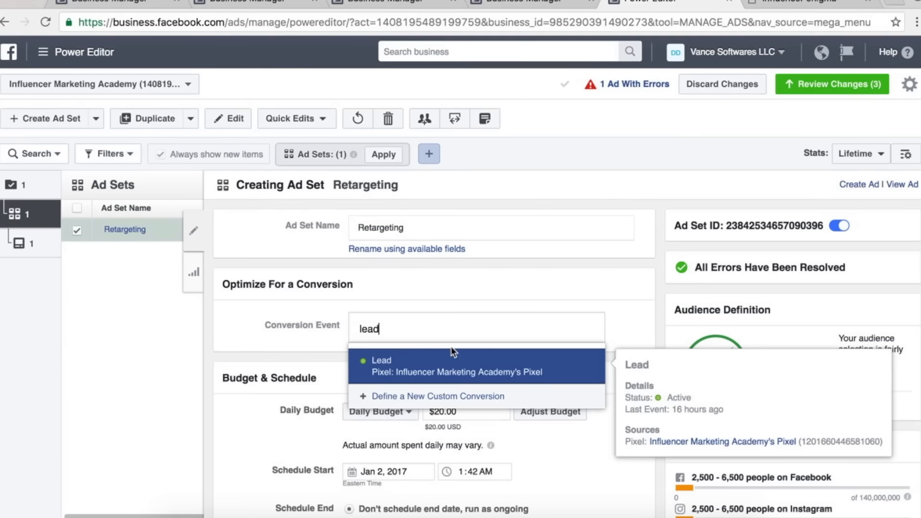
click(451, 348)
- Try a daily budget of $50.00 for the Retargeting ad set, and set it back to $20.00
scroll(639, 372, down, 3)
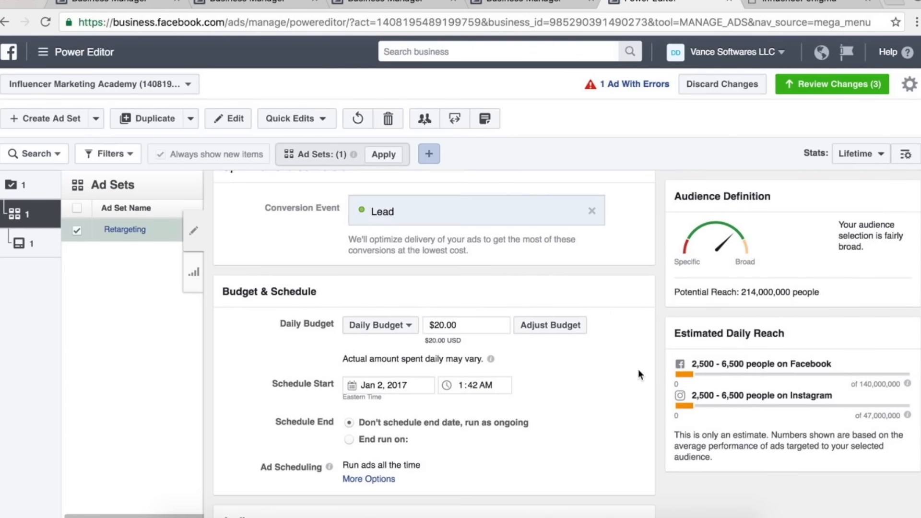
click(439, 325)
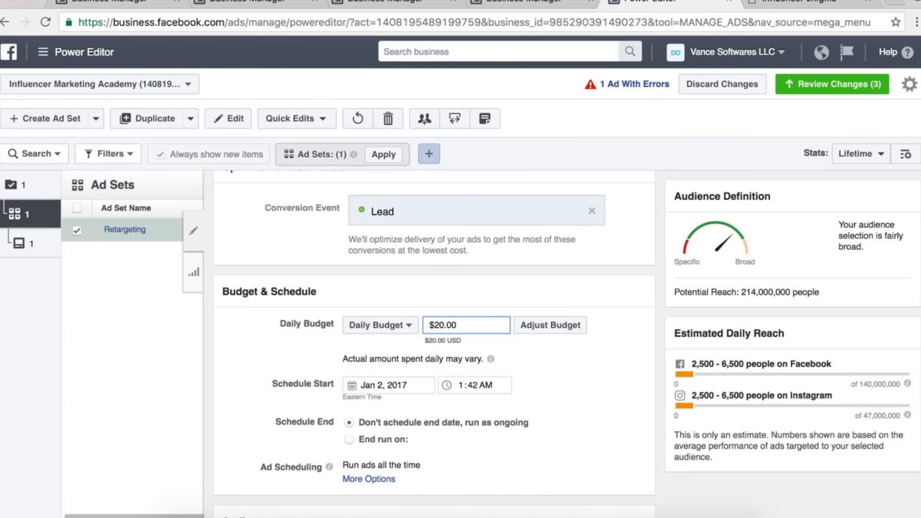
key(BackSpace)
key(BackSpace)
text(50)
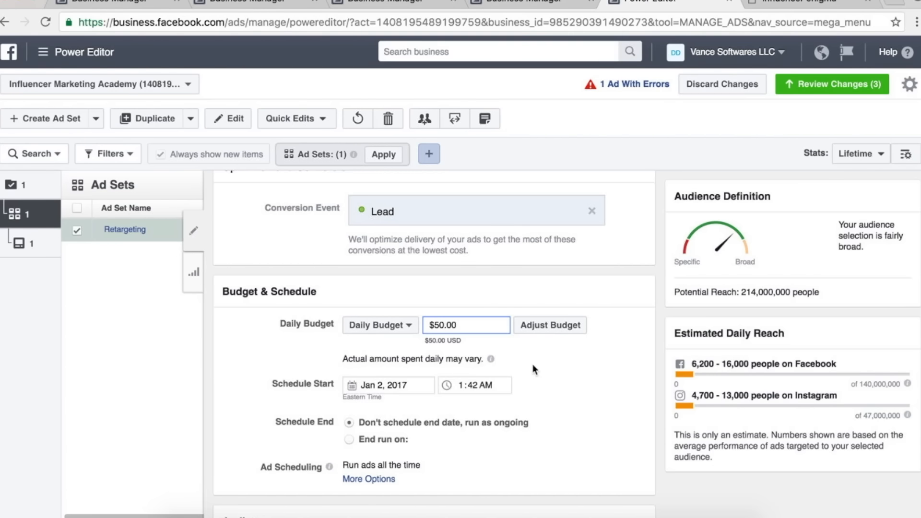
key(BackSpace)
key(BackSpace)
text(20)
click(627, 418)
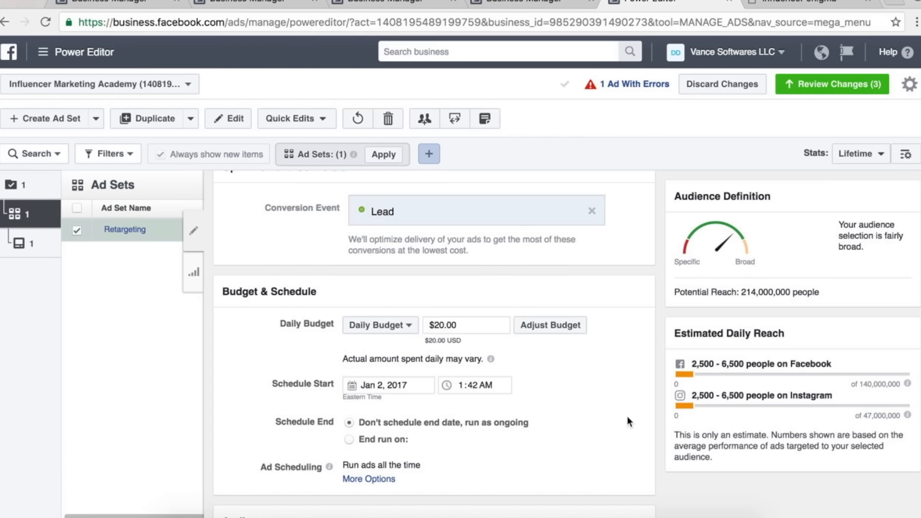
- Remove the United States from the ad set's audience locations
scroll(627, 416, down, 2)
scroll(627, 421, down, 3)
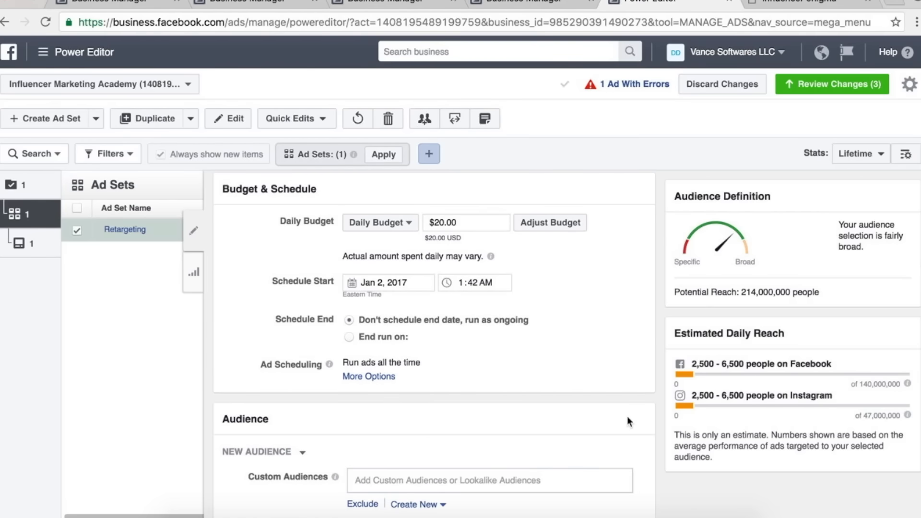
scroll(627, 416, down, 5)
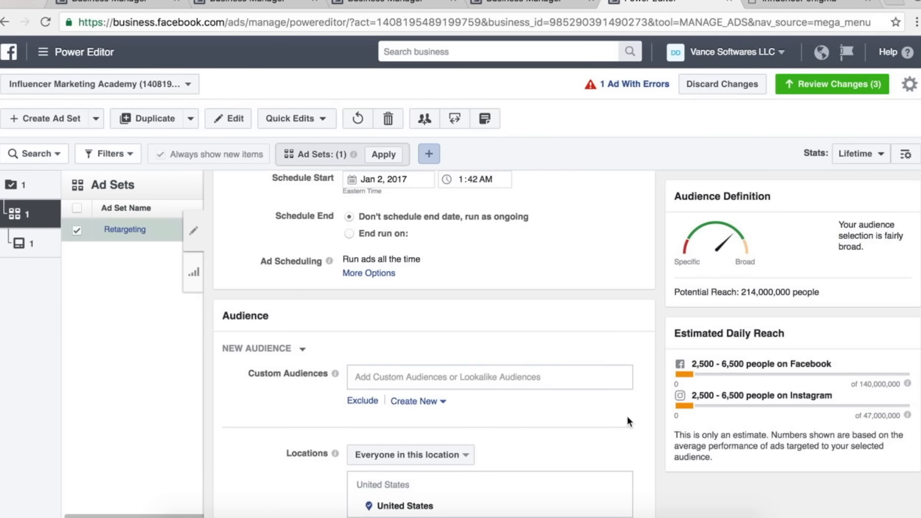
scroll(630, 371, down, 4)
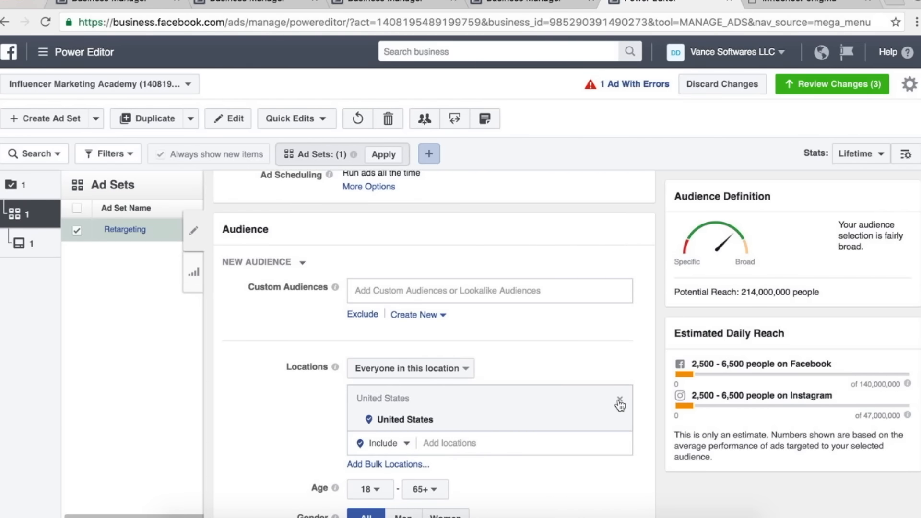
click(620, 400)
- View the custom audiences available to the ad set, and examine the website audiences on the Audiences page
click(507, 292)
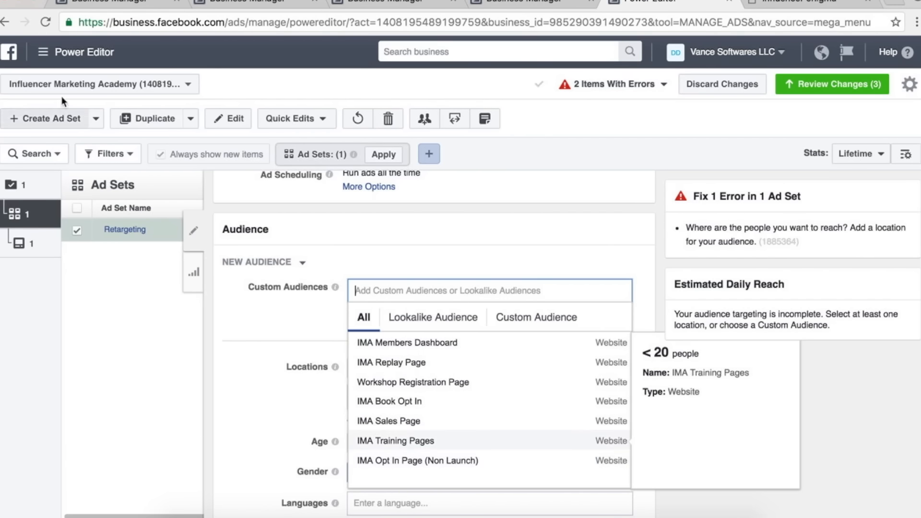
click(45, 55)
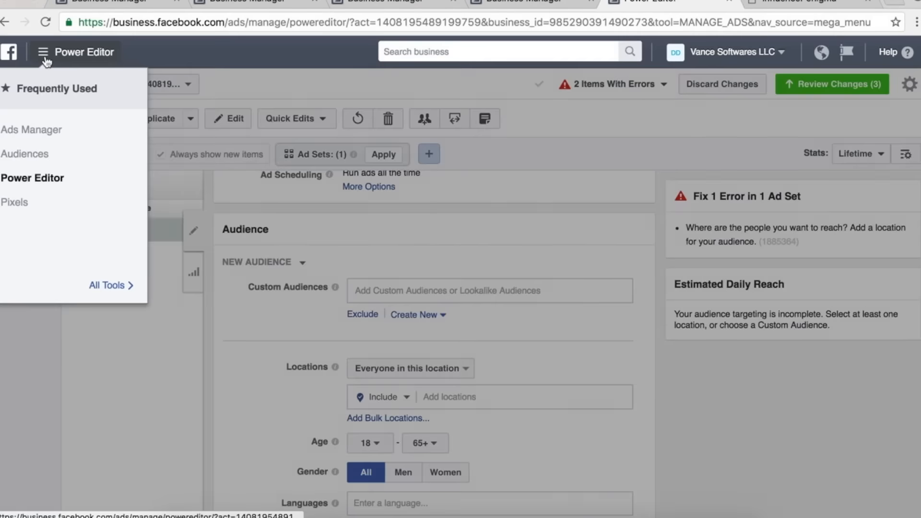
click(42, 157)
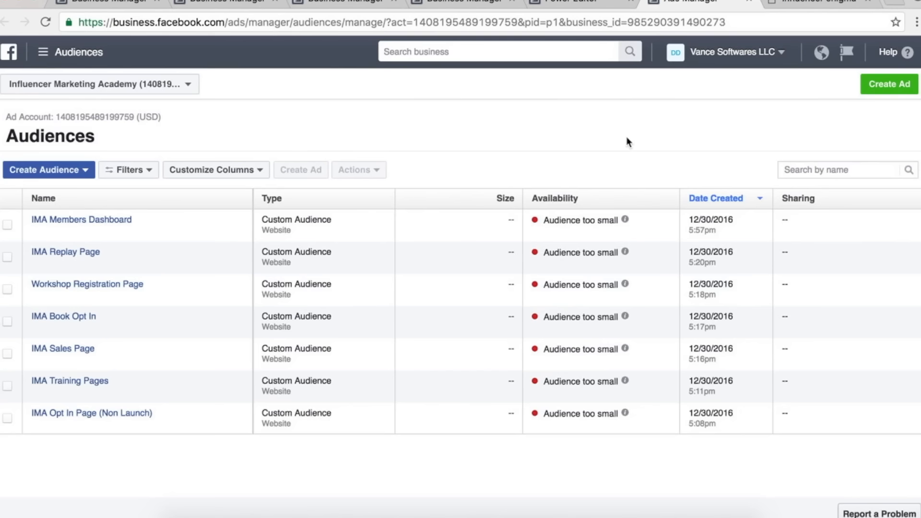
mouse_move(102, 419)
mouse_move(82, 323)
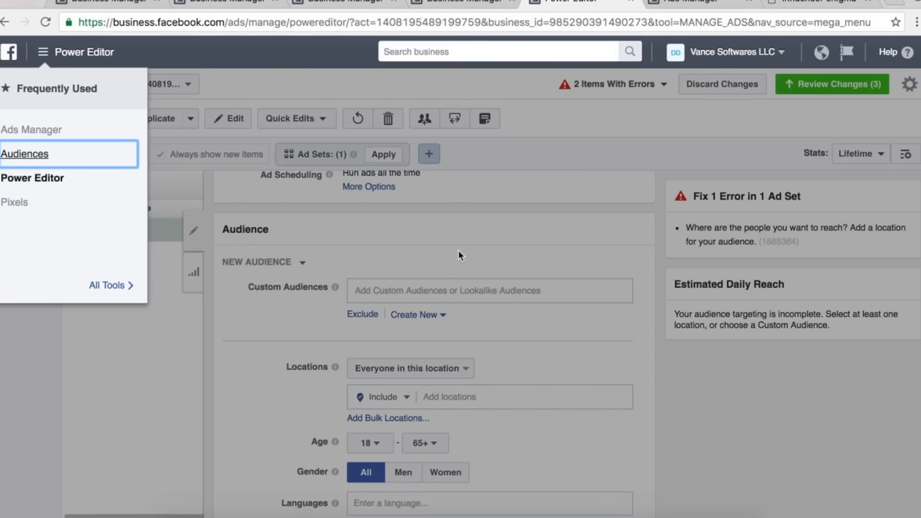
- Return to Power Editor and add the IMA Book Opt In custom audience to the Retargeting ad set
click(390, 292)
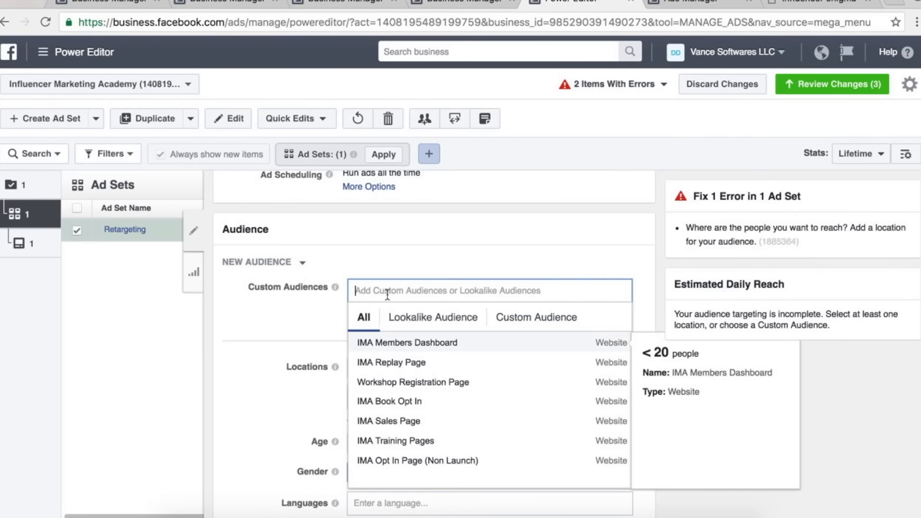
click(413, 401)
click(553, 254)
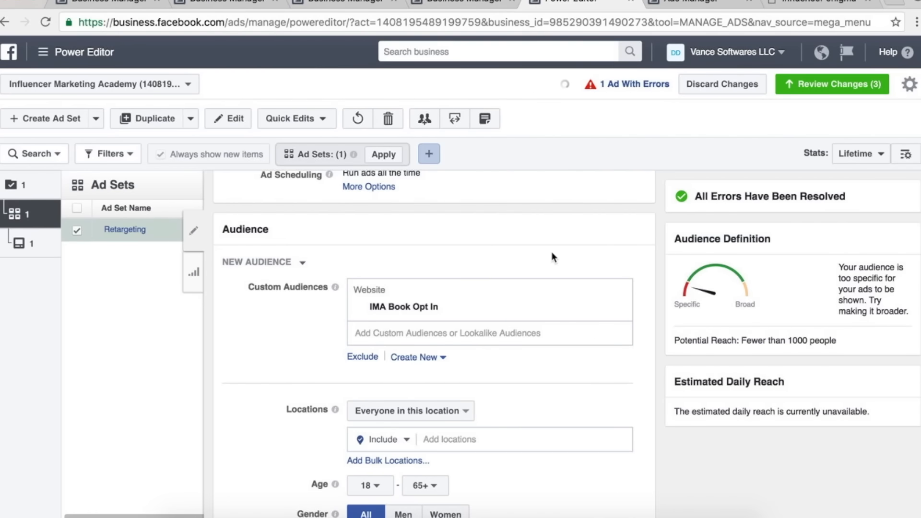
- Enable audience exclusions for the ad set and view the custom audiences that can be excluded
click(416, 357)
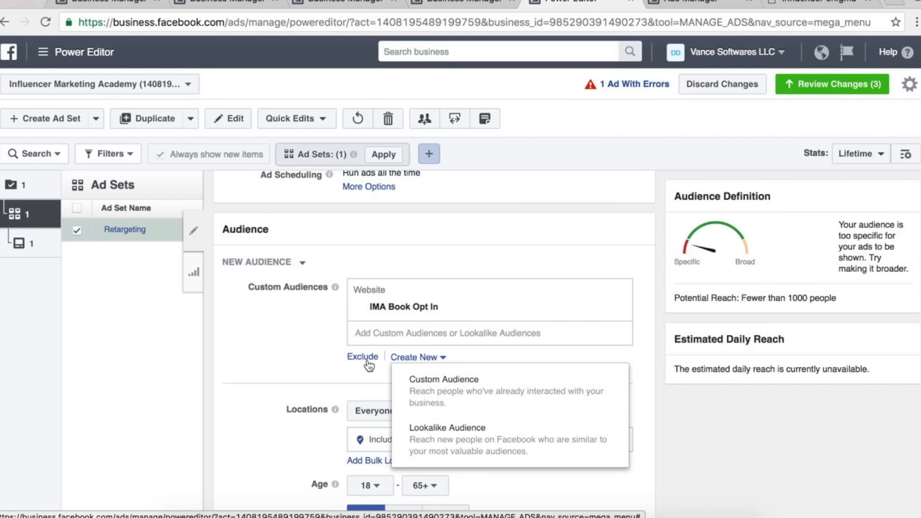
click(278, 343)
click(355, 357)
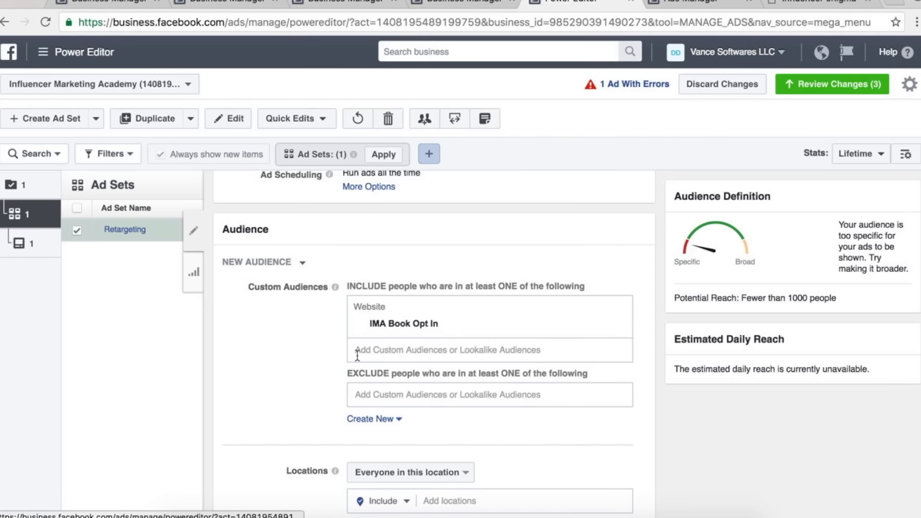
click(383, 395)
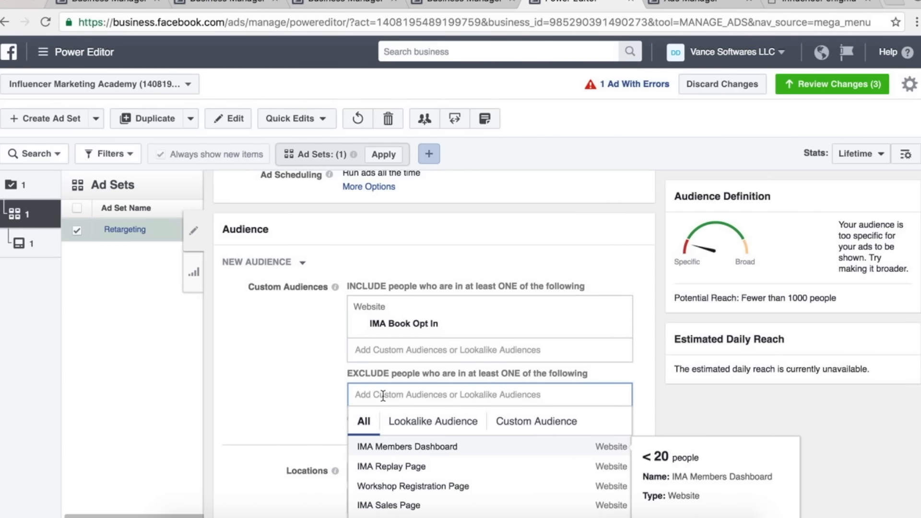
click(300, 375)
- Switch to the Influencer Enigma landing page and look over its offer and opt-in form
click(855, 4)
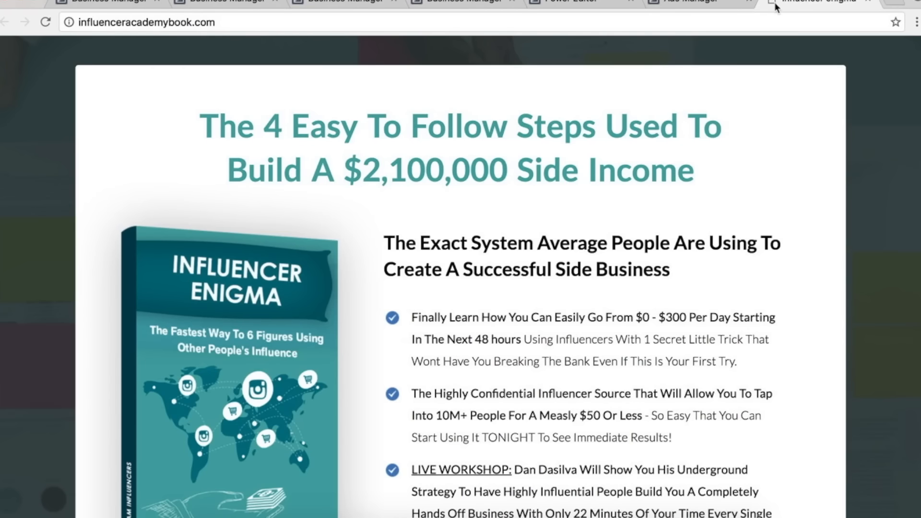
scroll(665, 240, down, 5)
scroll(730, 294, up, 5)
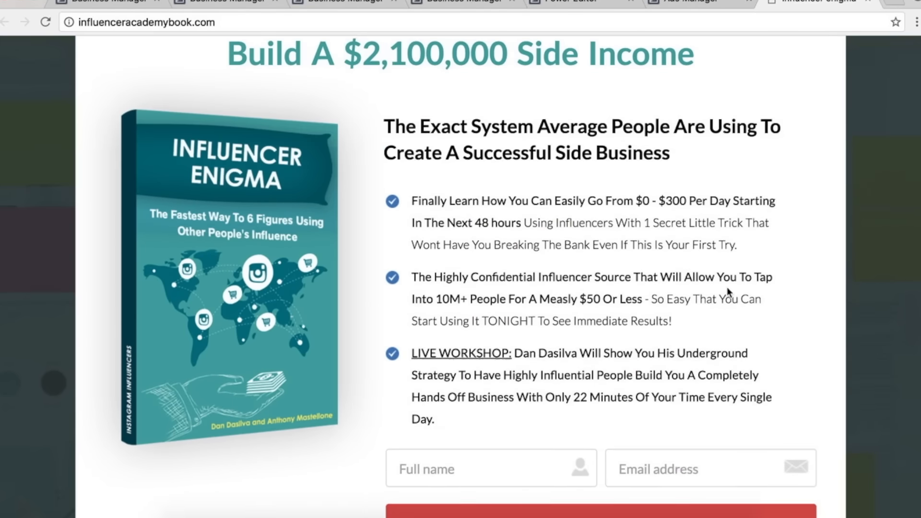
- Examine the URL rules of the website custom audiences on the Audiences page, including IMA Book Opt In and IMA Training Pages
click(686, 4)
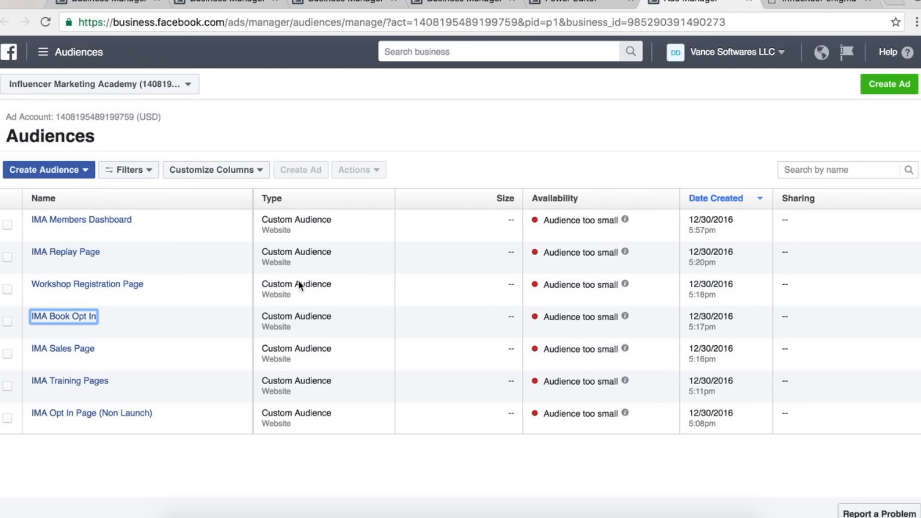
mouse_move(92, 321)
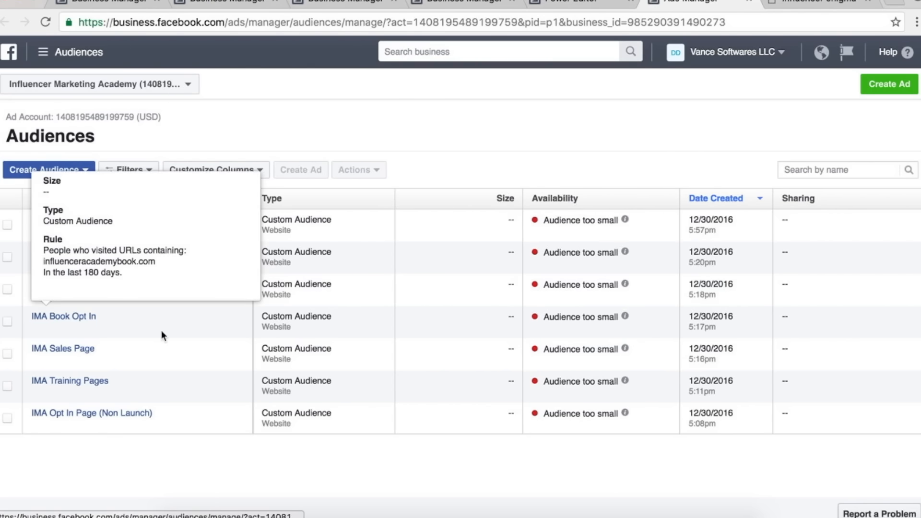
click(818, 4)
click(691, 4)
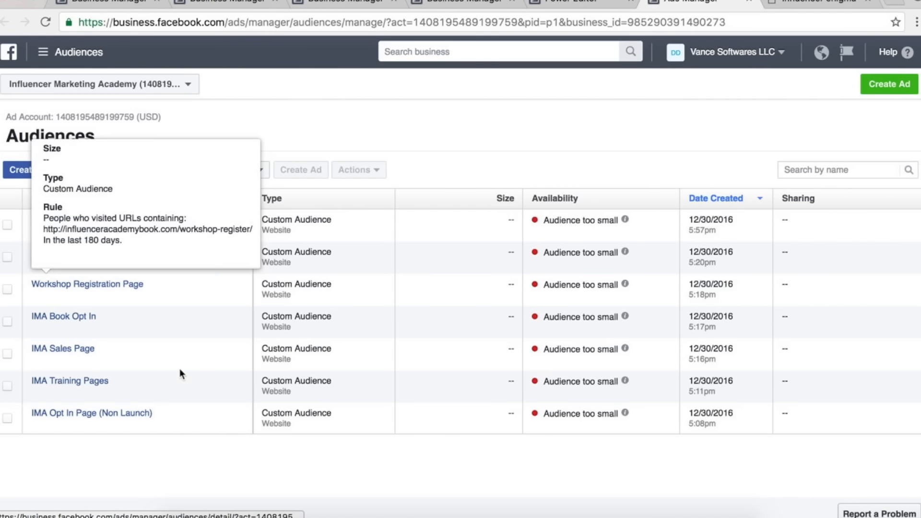
mouse_move(95, 386)
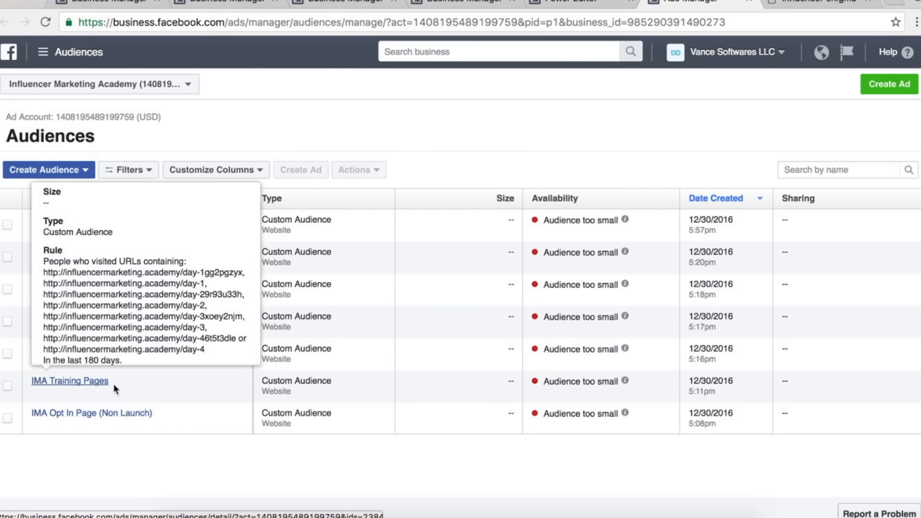
- Return to Power Editor and exclude the IMA Training Pages custom audience from the Retargeting ad set
click(590, 4)
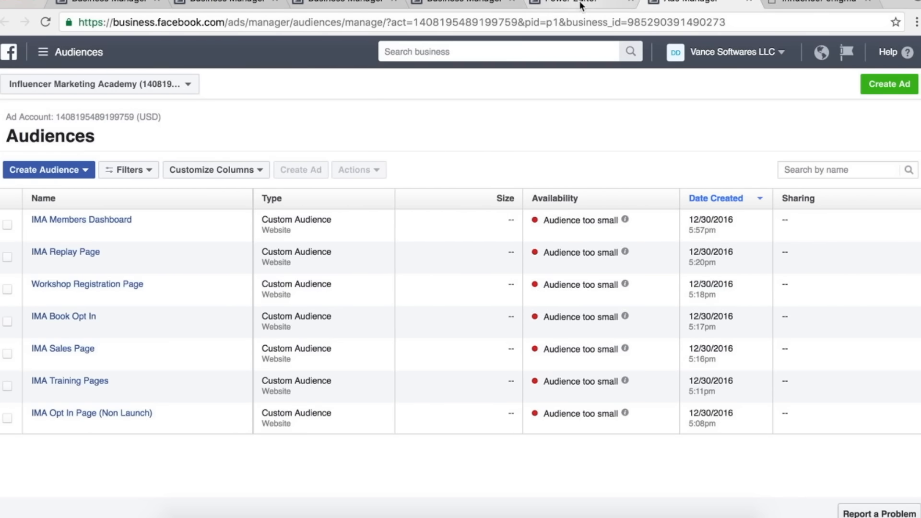
click(396, 389)
text(IMA)
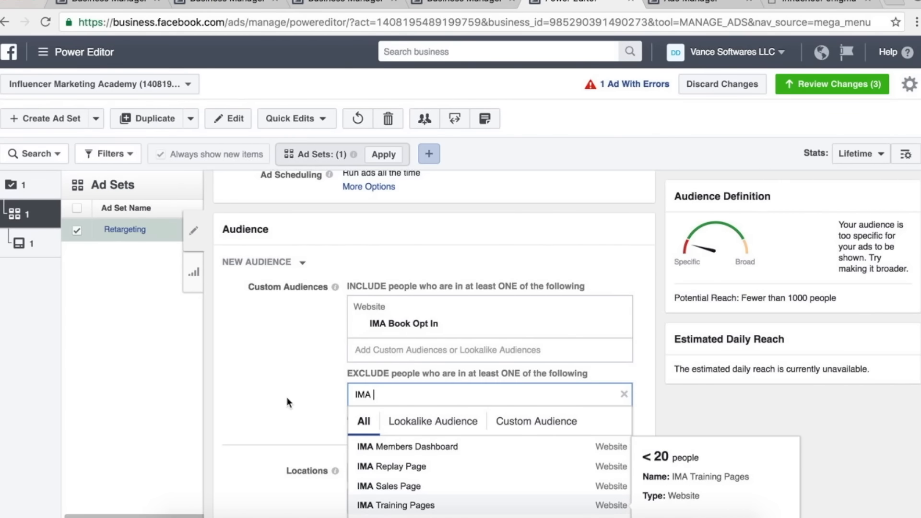
key(Return)
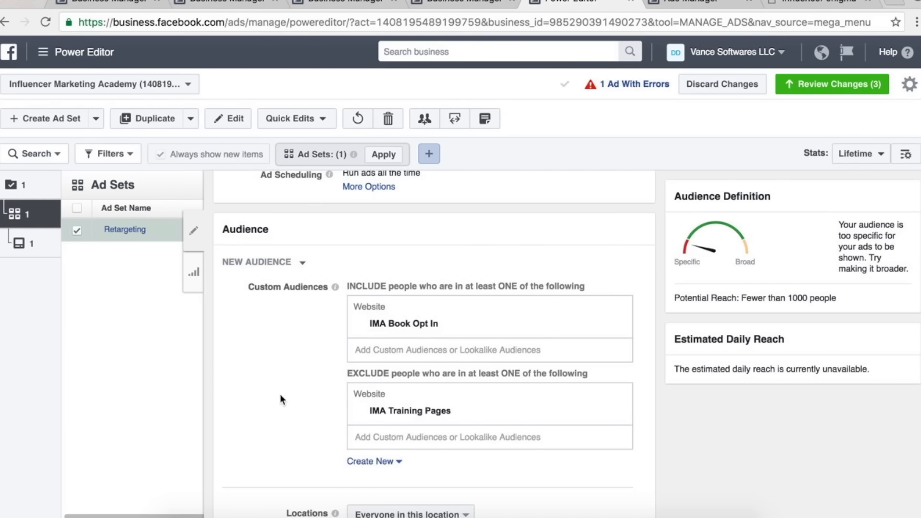
- Review the ad set's included and excluded audiences, location, age, gender, language, detailed targeting and connection settings
scroll(308, 391, down, 3)
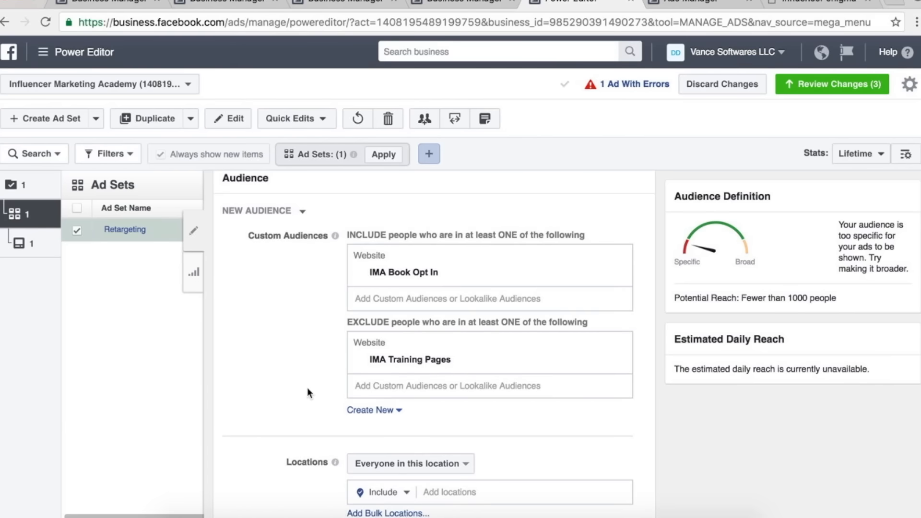
scroll(307, 387, down, 3)
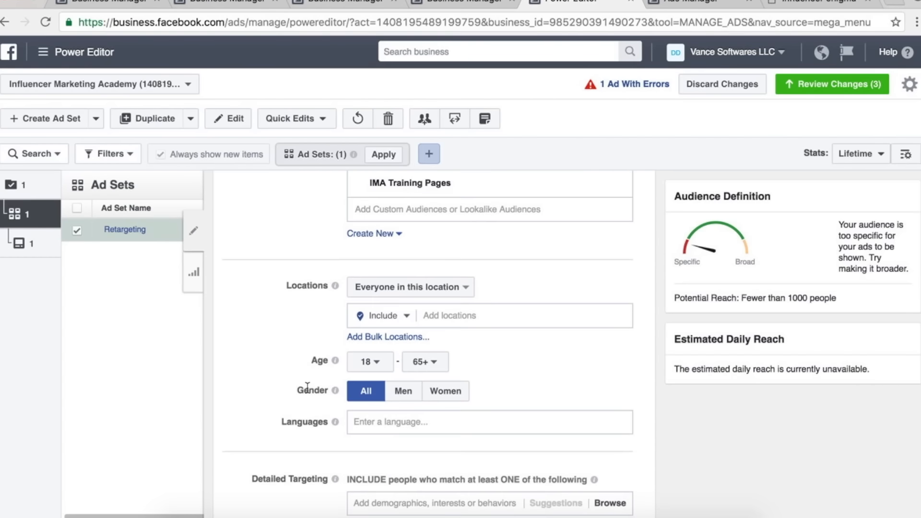
scroll(276, 303, up, 3)
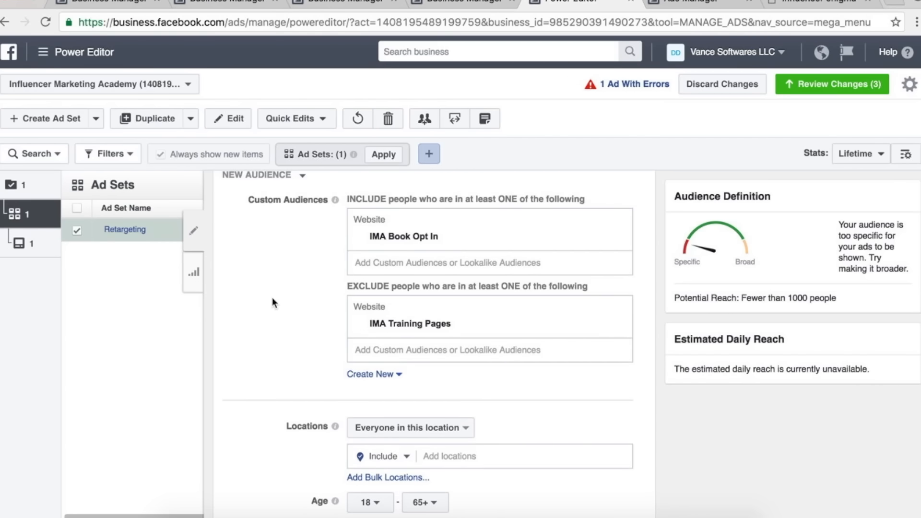
scroll(273, 302, down, 1)
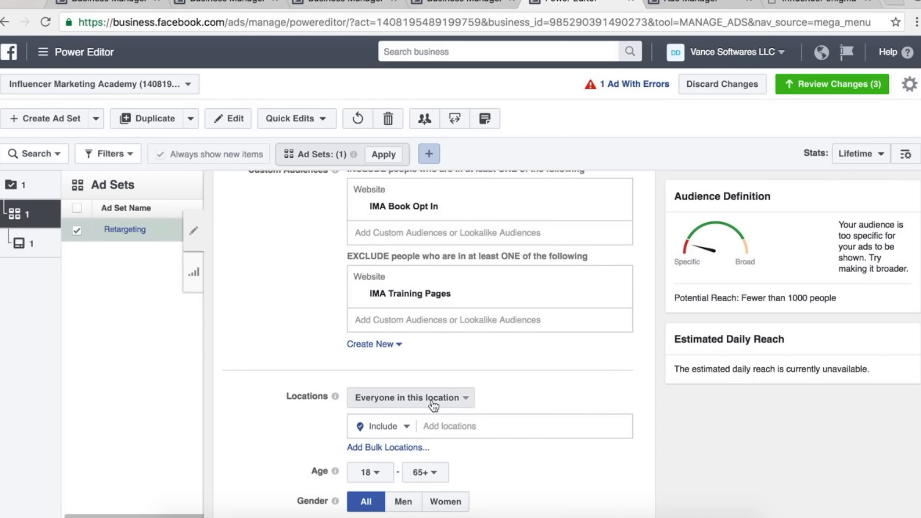
scroll(602, 378, down, 3)
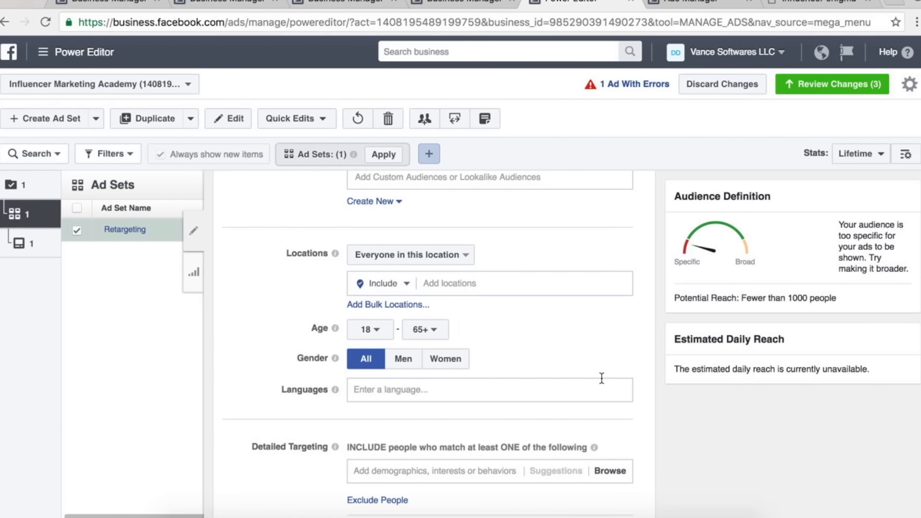
scroll(602, 378, down, 4)
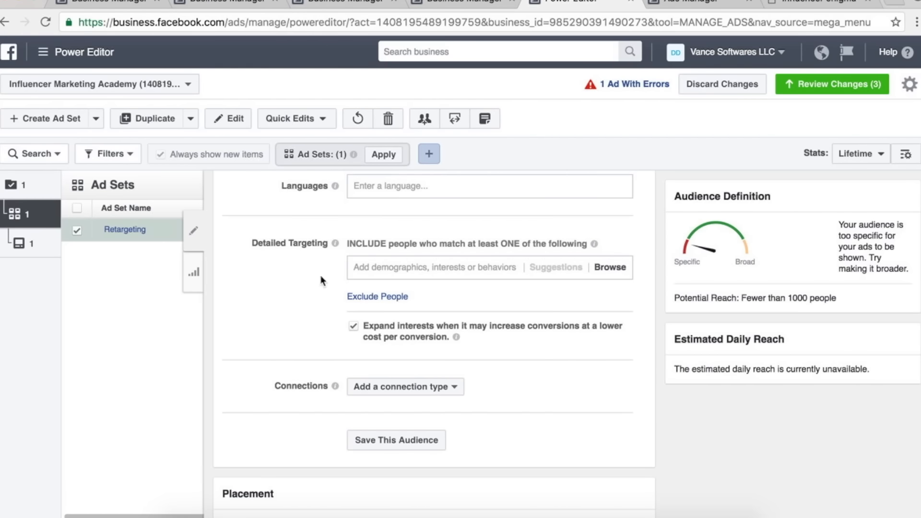
scroll(266, 336, down, 2)
scroll(266, 336, down, 3)
- Choose Edit Placements for the ad set and remove the Audience Network from the platforms
click(227, 315)
scroll(632, 363, down, 1)
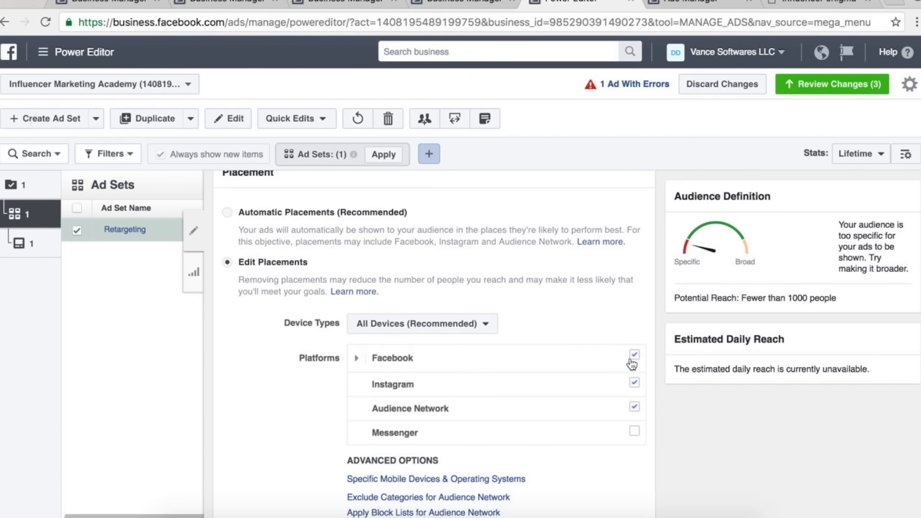
click(634, 406)
click(635, 407)
click(634, 406)
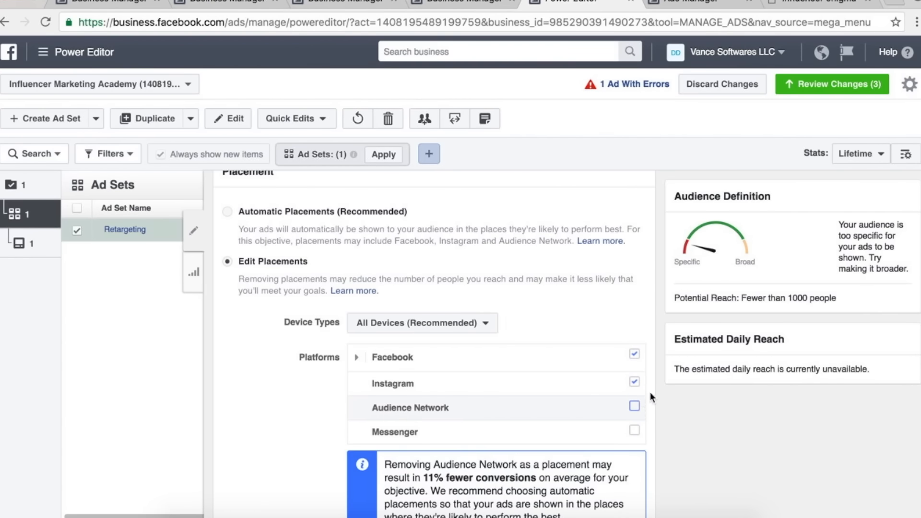
- Expand the Facebook placements and remove Right Column, keeping Feeds and Instagram selected
mouse_move(631, 382)
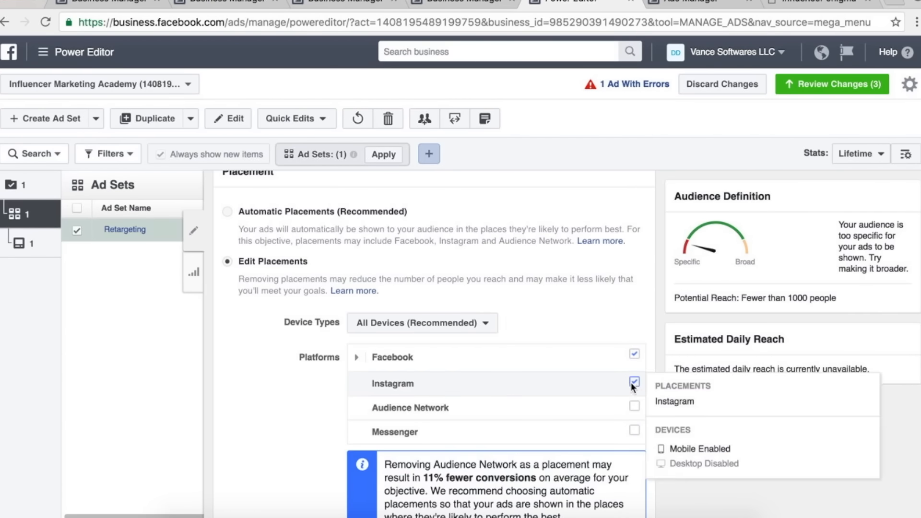
click(356, 357)
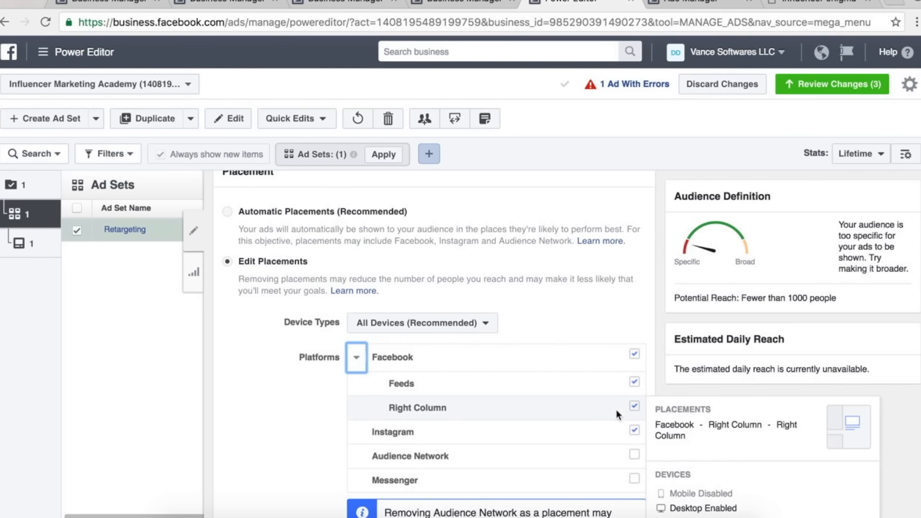
click(634, 406)
scroll(316, 447, down, 2)
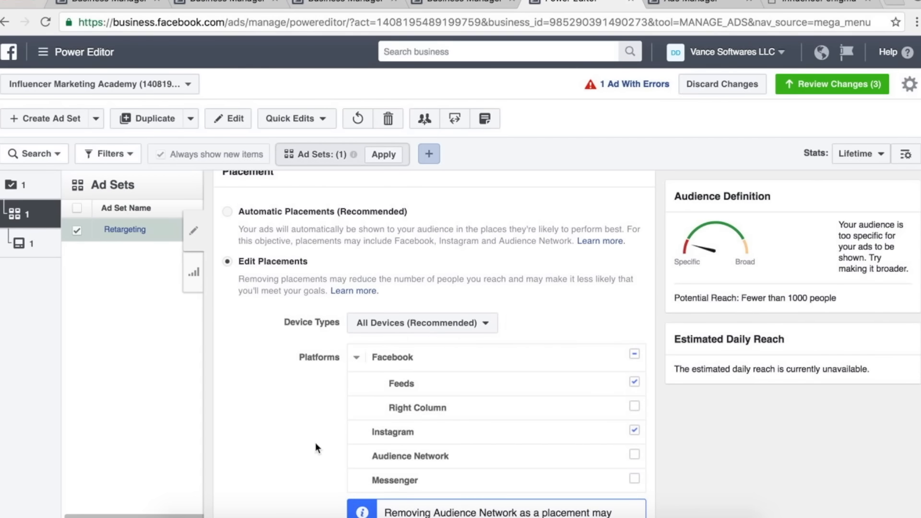
click(436, 240)
click(243, 327)
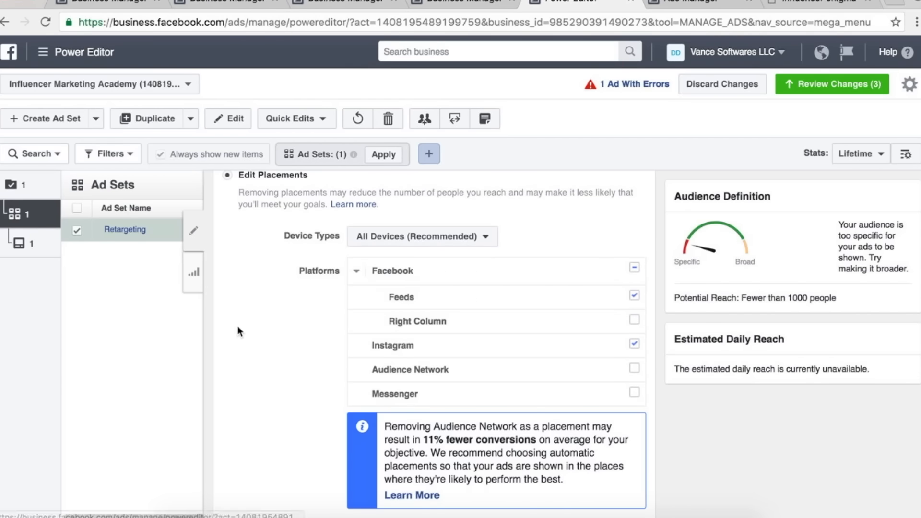
- Read the notice about removing Audience Network and review the ad set's Optimization & Delivery settings
scroll(260, 343, down, 4)
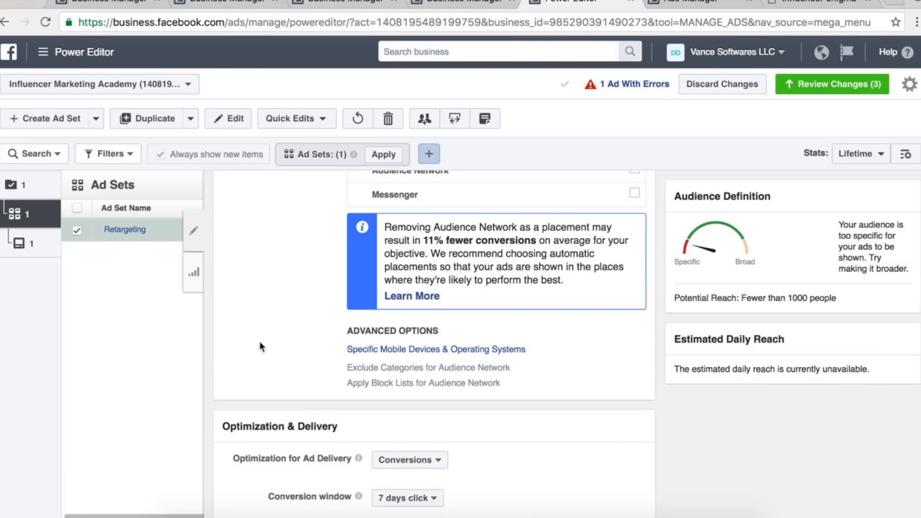
scroll(260, 343, down, 1)
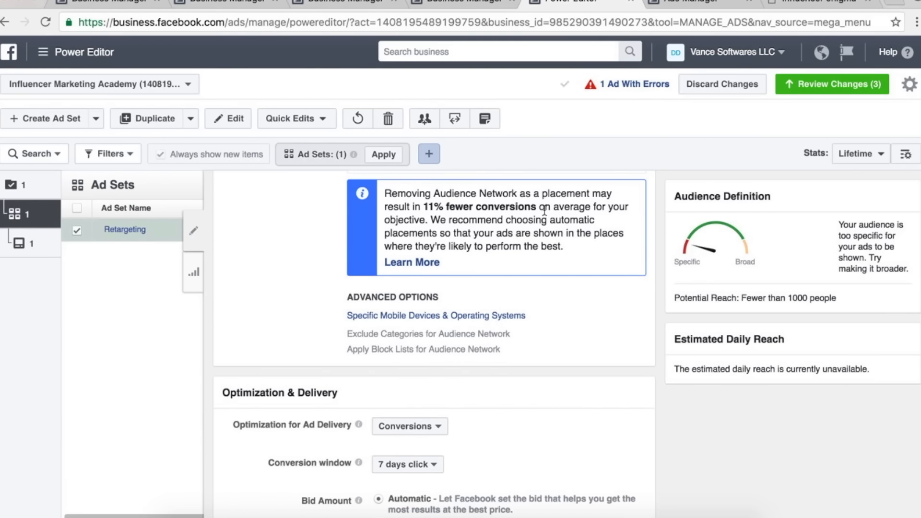
drag(544, 211, 418, 216)
scroll(423, 216, up, 4)
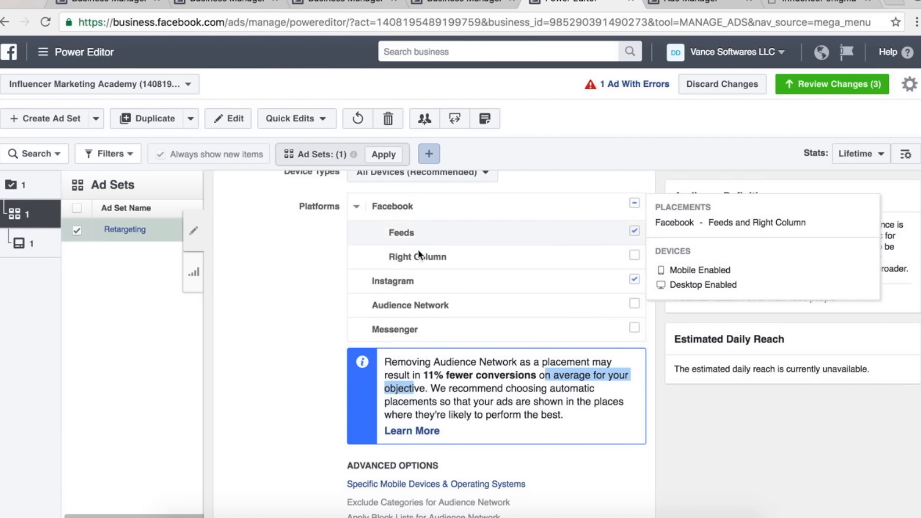
scroll(282, 287, down, 6)
scroll(281, 286, down, 1)
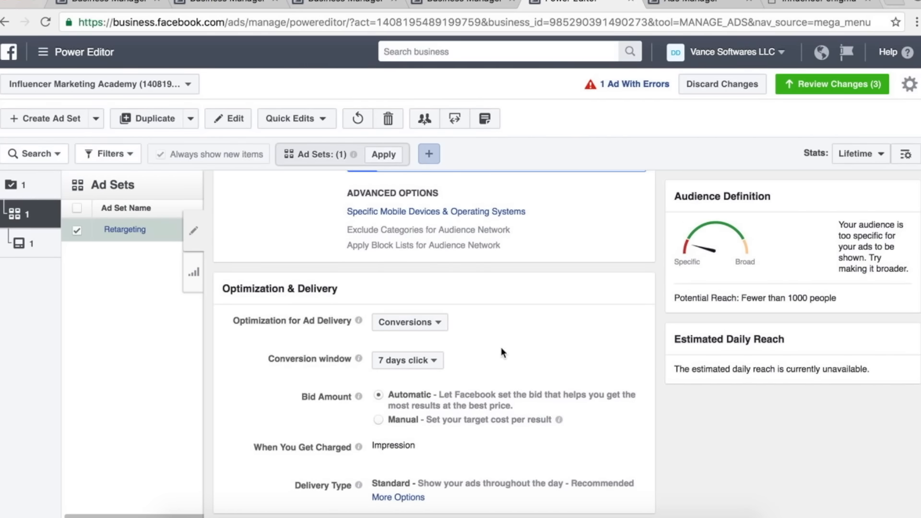
scroll(457, 362, up, 1)
scroll(457, 361, down, 1)
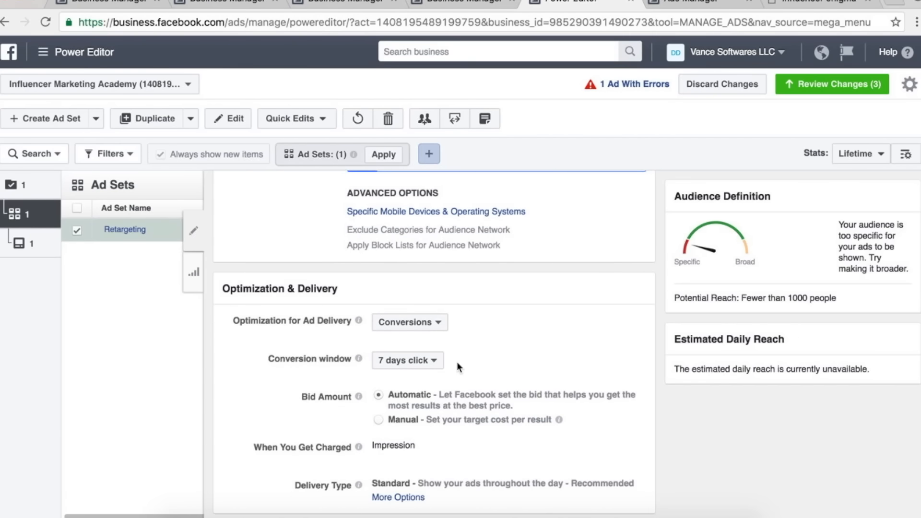
- Open Ad Image 1 for editing and use the ECom Dudes Facebook Page to represent the business on Instagram
click(32, 246)
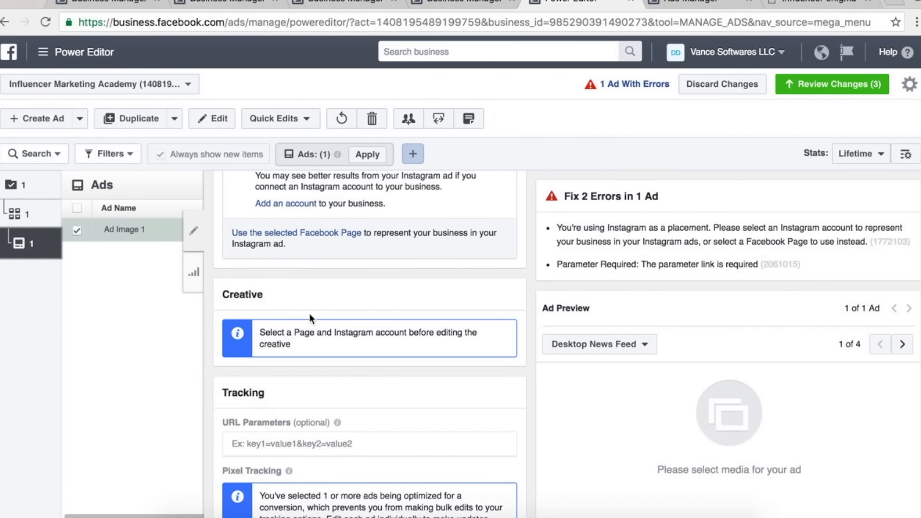
scroll(310, 313, up, 10)
click(272, 393)
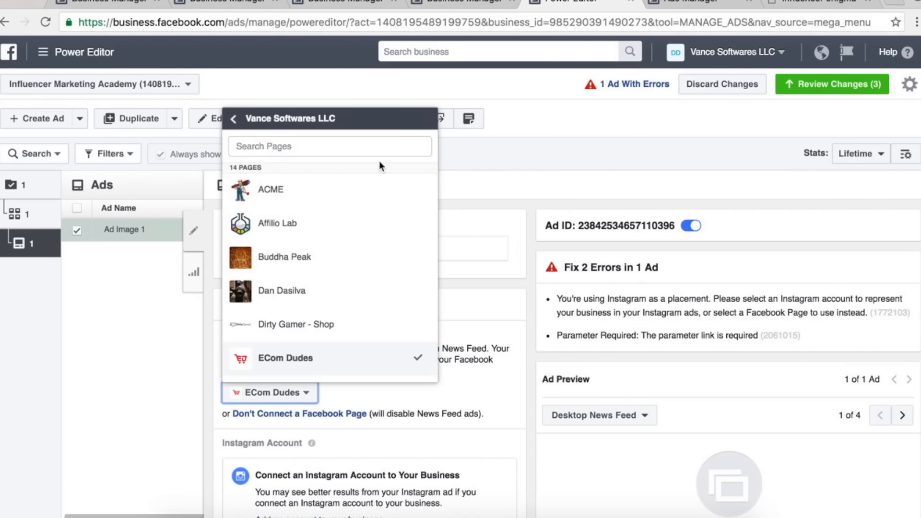
click(355, 364)
scroll(491, 392, down, 3)
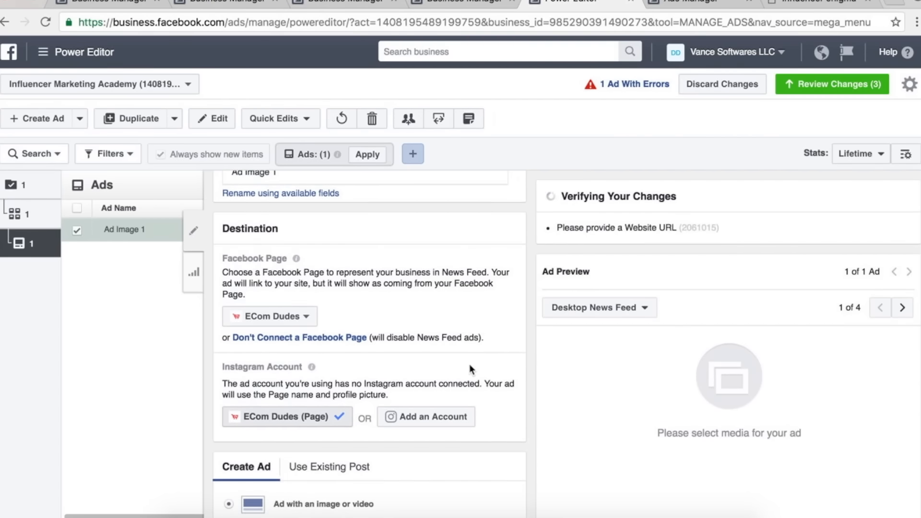
- Add the Ad 1.png book image from the image library to the single-image ad and check its preview
scroll(395, 349, down, 5)
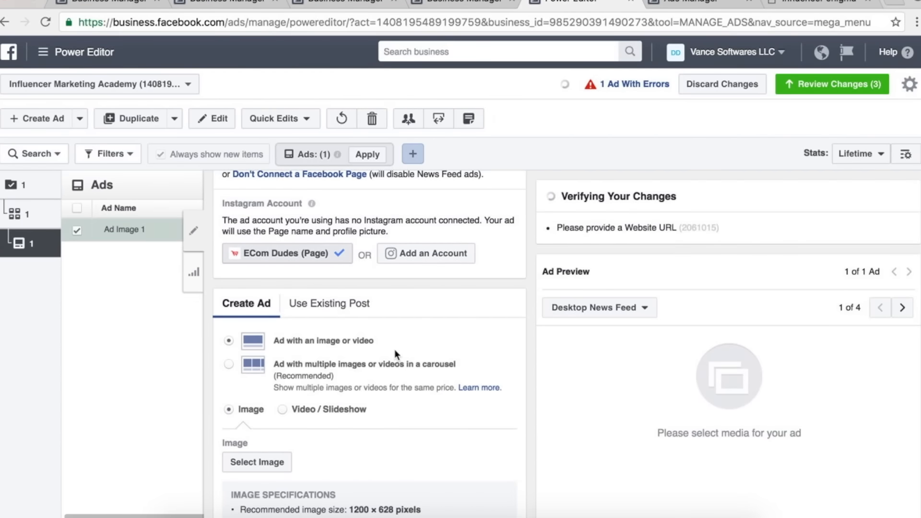
click(248, 463)
click(268, 138)
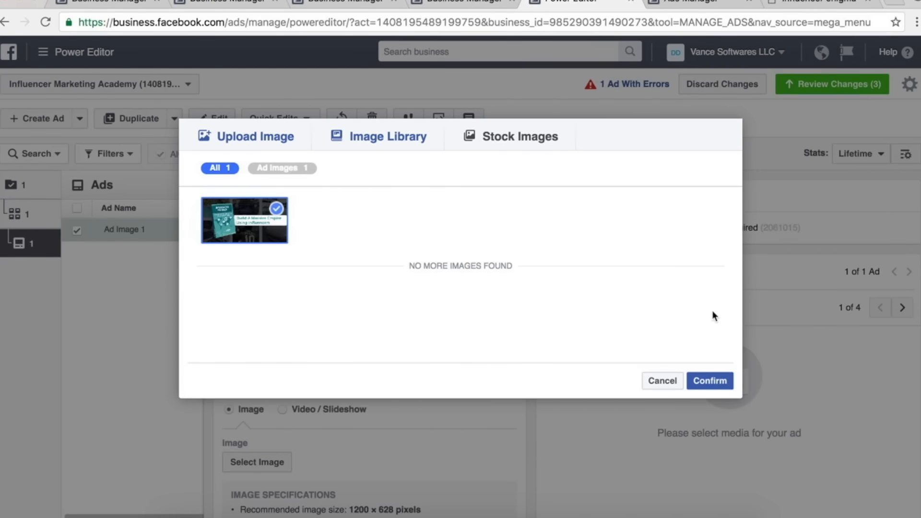
click(709, 381)
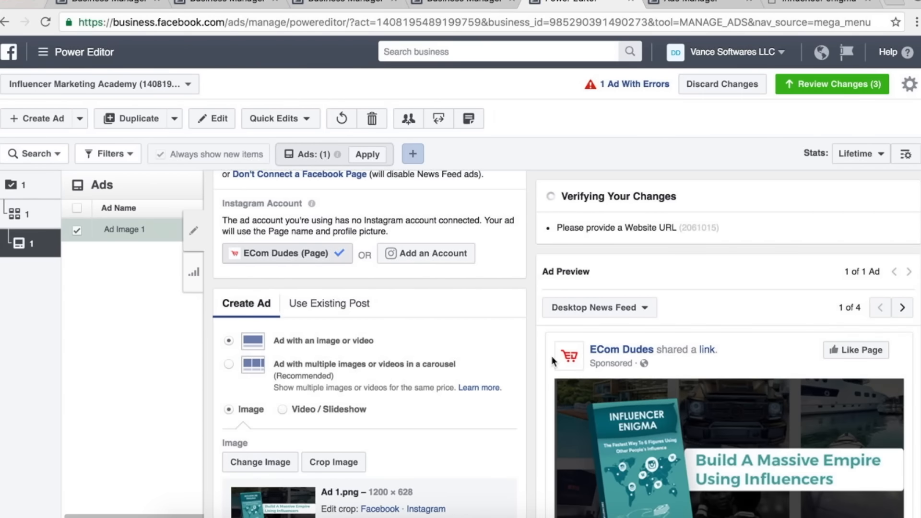
scroll(546, 363, down, 1)
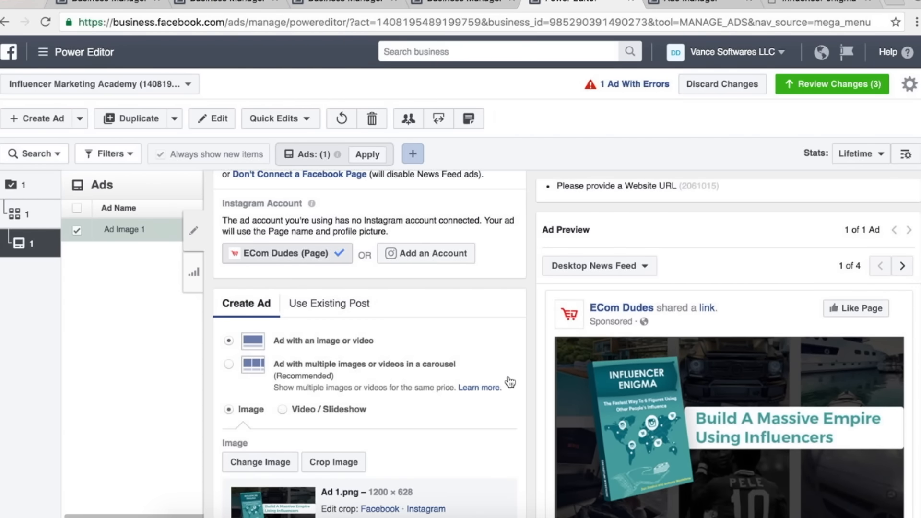
scroll(501, 383, down, 5)
click(293, 399)
click(785, 4)
click(288, 22)
key(super+c)
click(586, 4)
click(292, 398)
key(super+v)
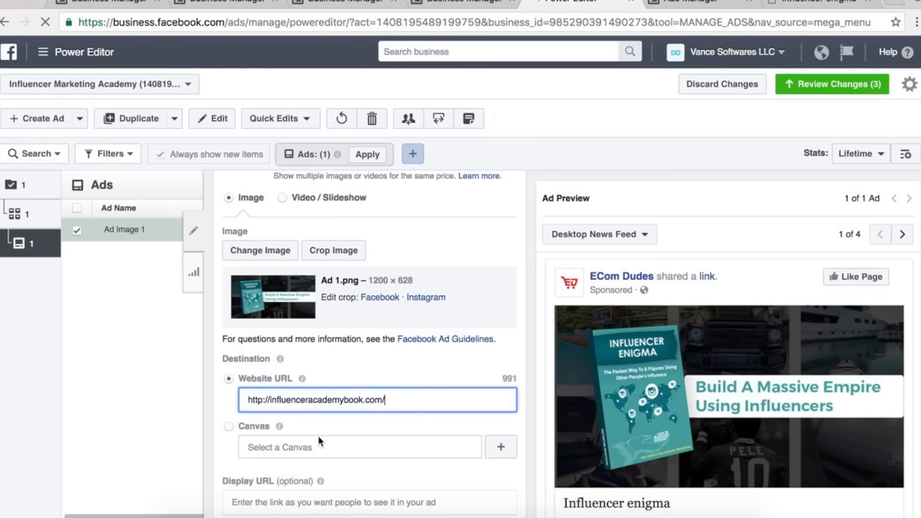
scroll(318, 435, down, 4)
click(274, 410)
key(super+v)
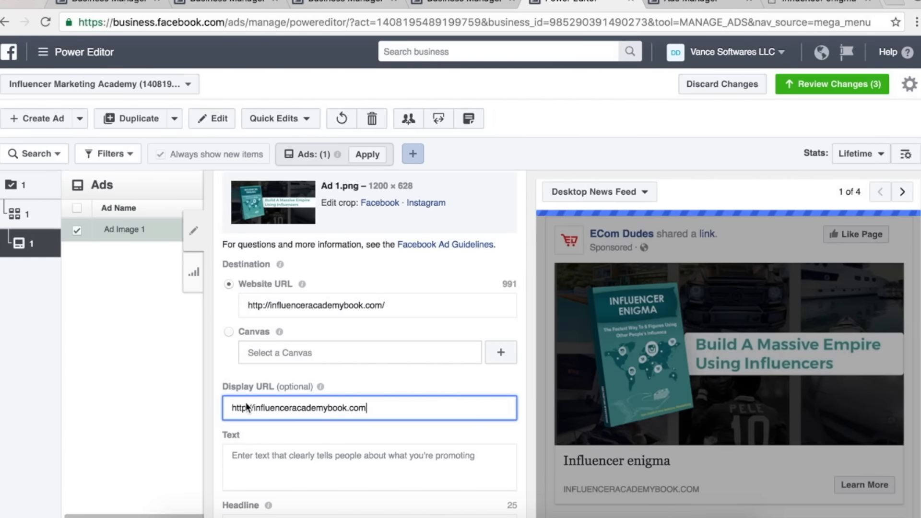
drag(254, 408, 217, 409)
key(BackSpace)
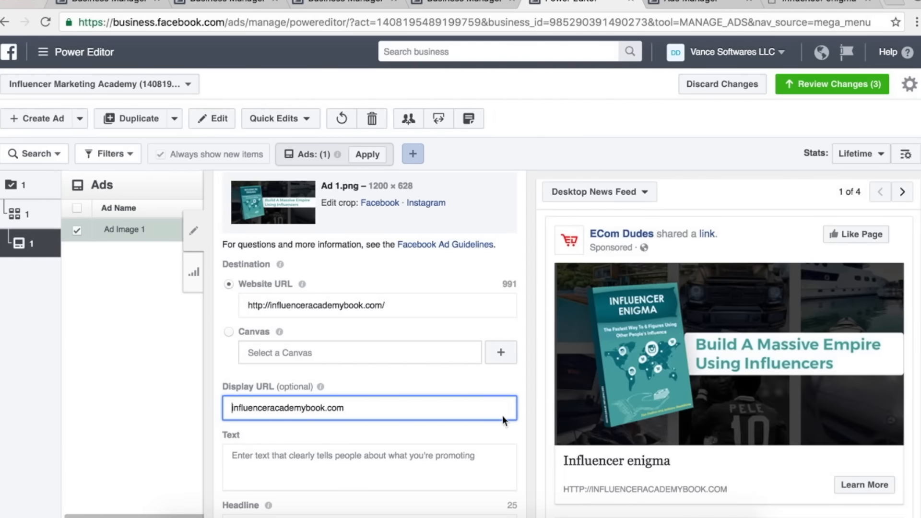
click(523, 396)
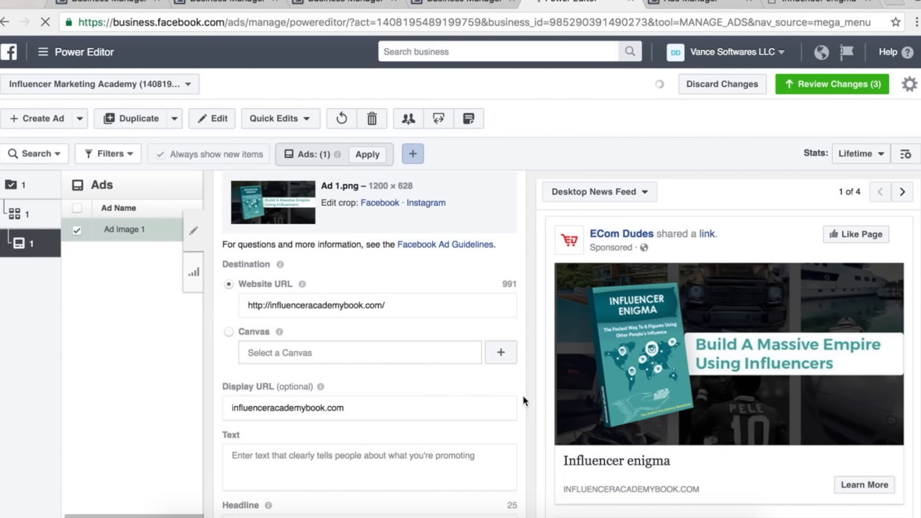
- Check the ad's copy in the preview and set its call-to-action button to Download
scroll(517, 395, down, 1)
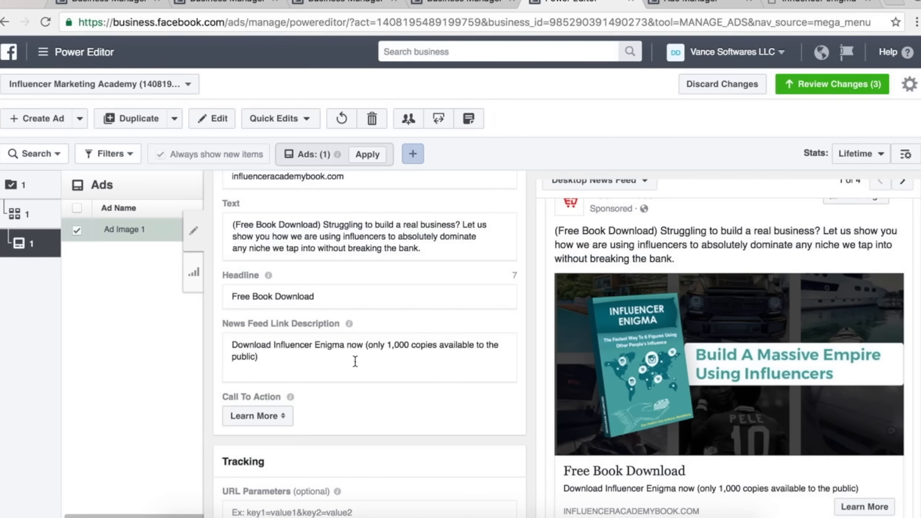
scroll(360, 364, down, 2)
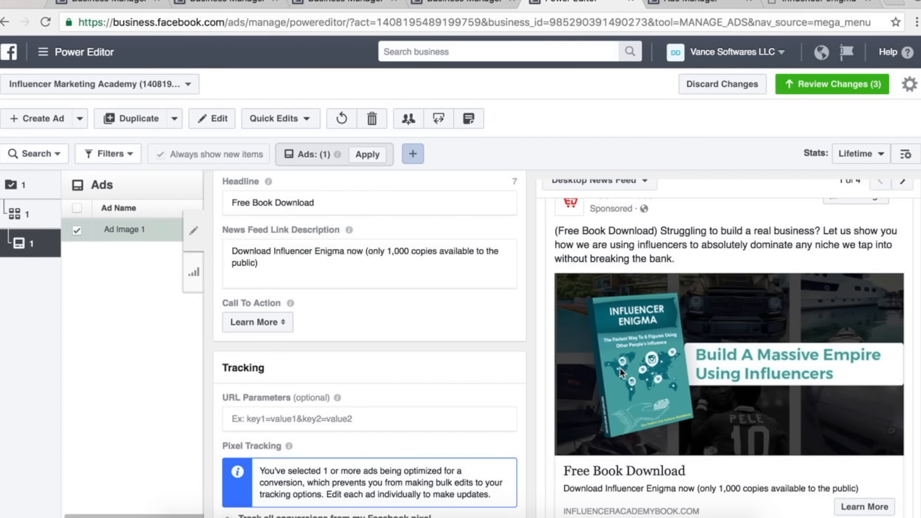
scroll(620, 367, down, 1)
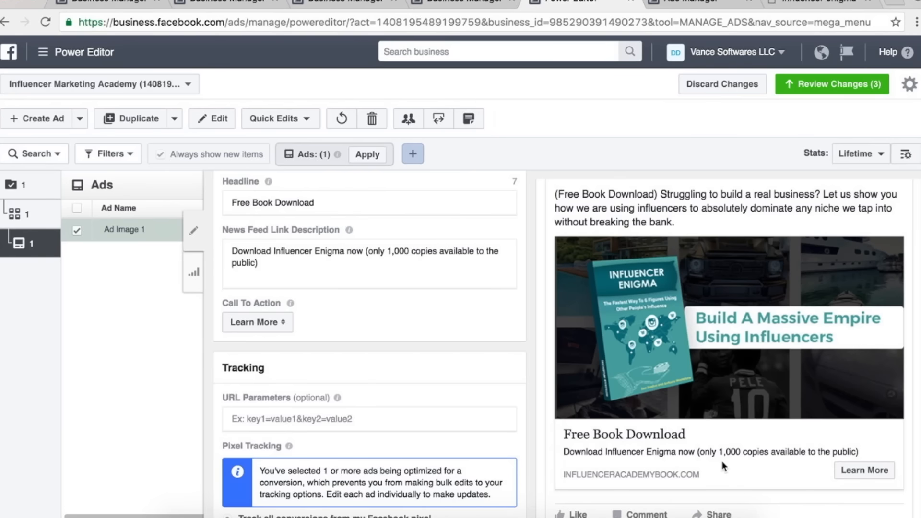
scroll(432, 331, up, 1)
click(266, 326)
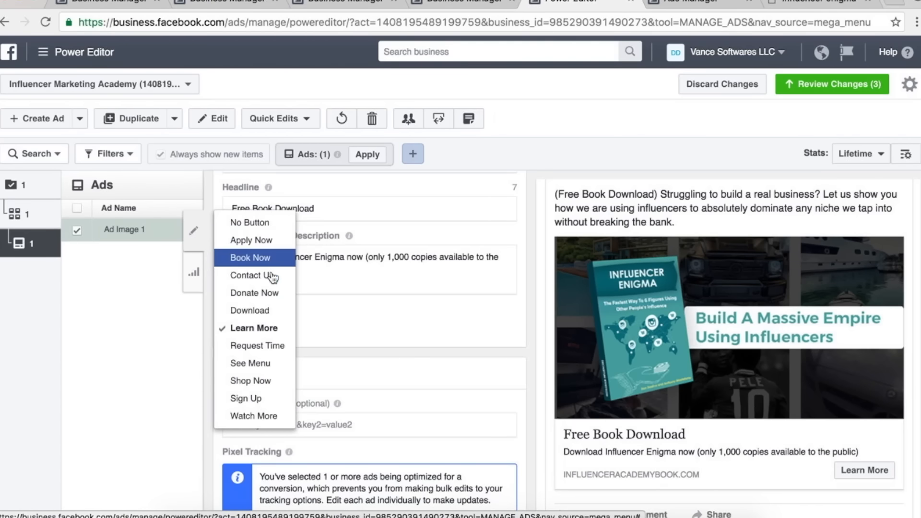
click(265, 311)
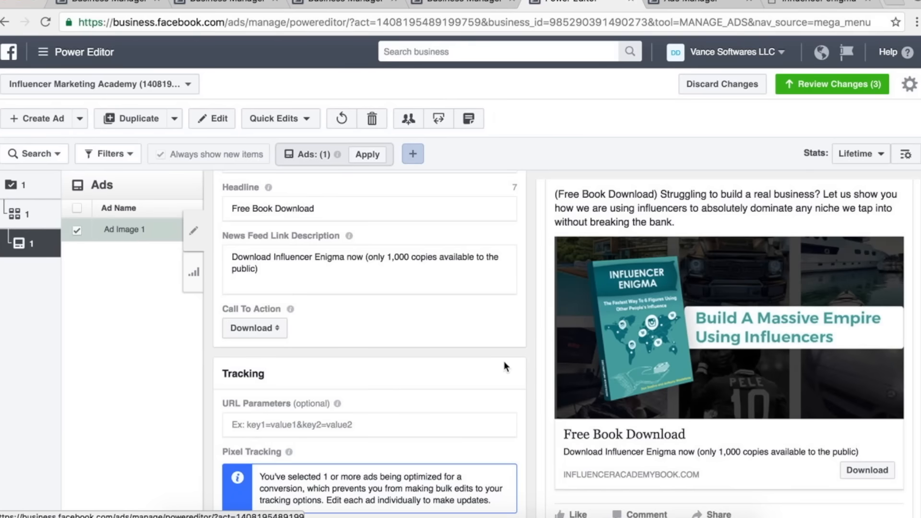
- Publish the new IMA Opt In - Free Book campaign with its ad set and ad, and switch to the ad sets list
scroll(519, 352, down, 1)
scroll(497, 304, down, 3)
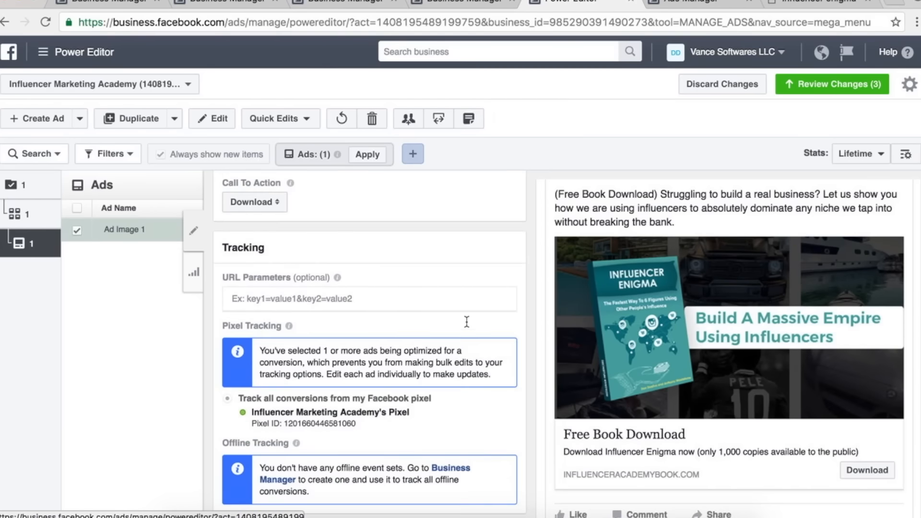
click(819, 89)
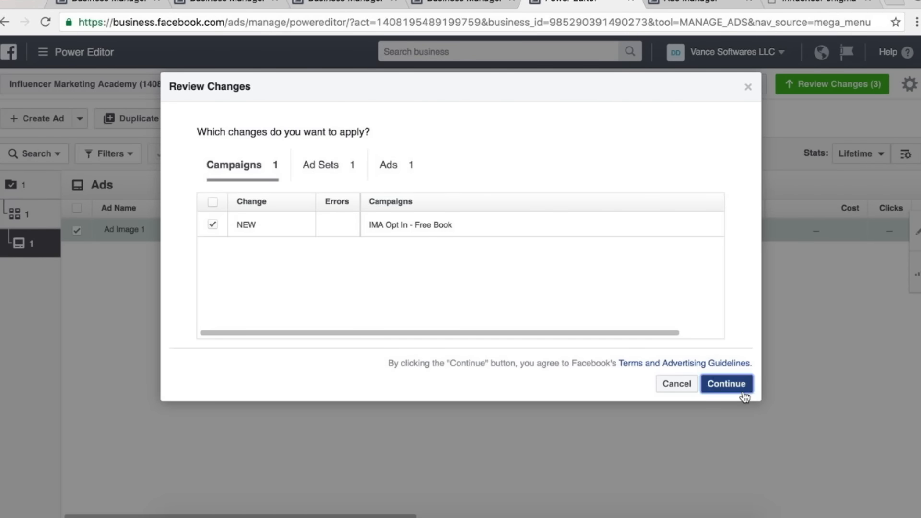
click(722, 384)
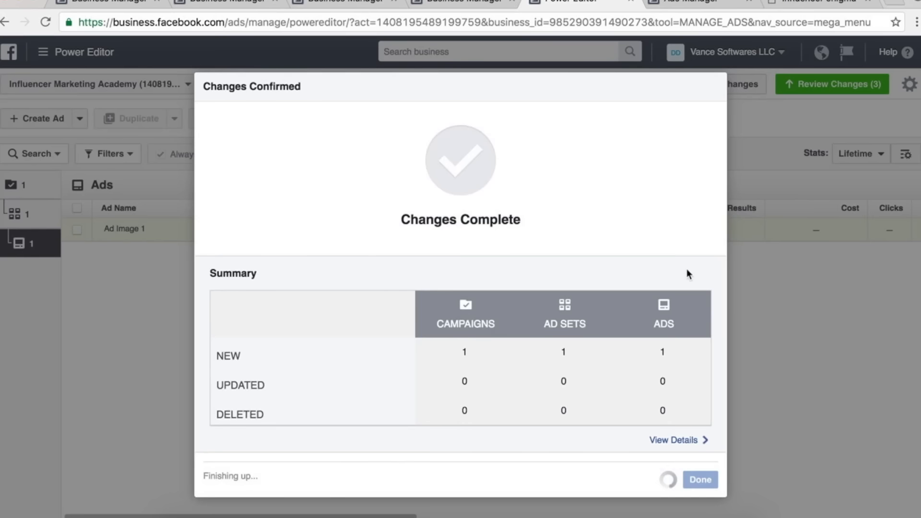
click(687, 479)
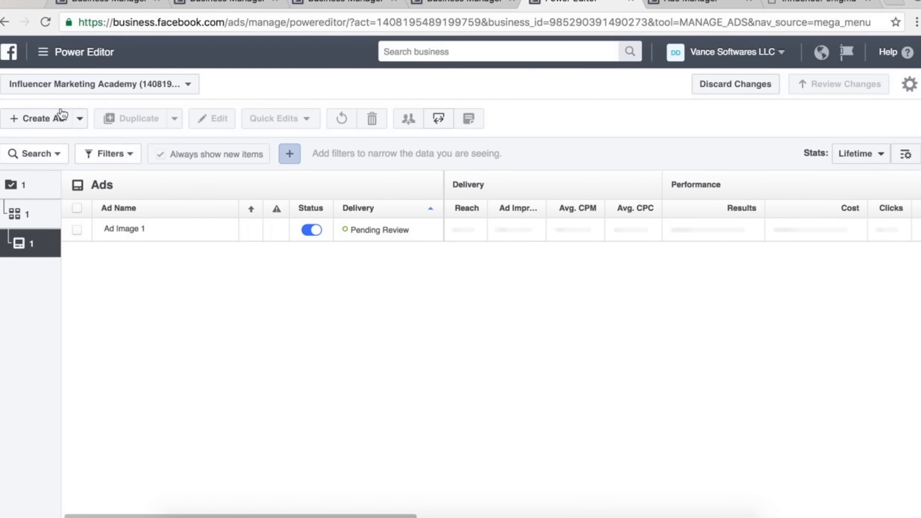
click(24, 214)
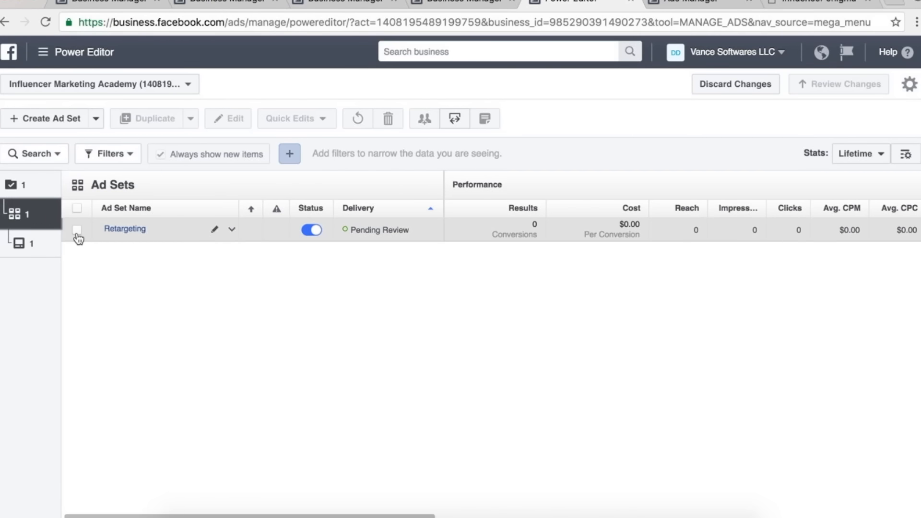
- Open the influenceracademybook.com/workshop-register page in the landing page's browser tab and look over its content
click(815, 4)
key(Right)
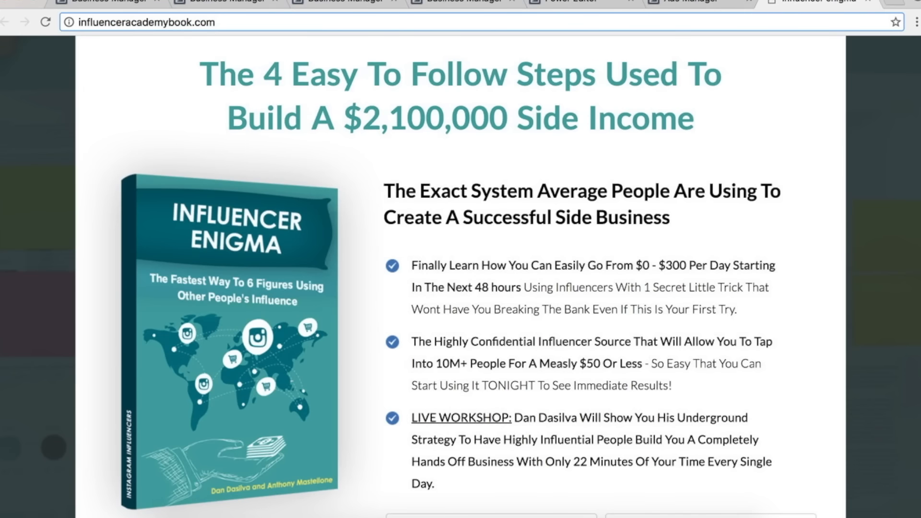
text(/workshop-register)
key(Return)
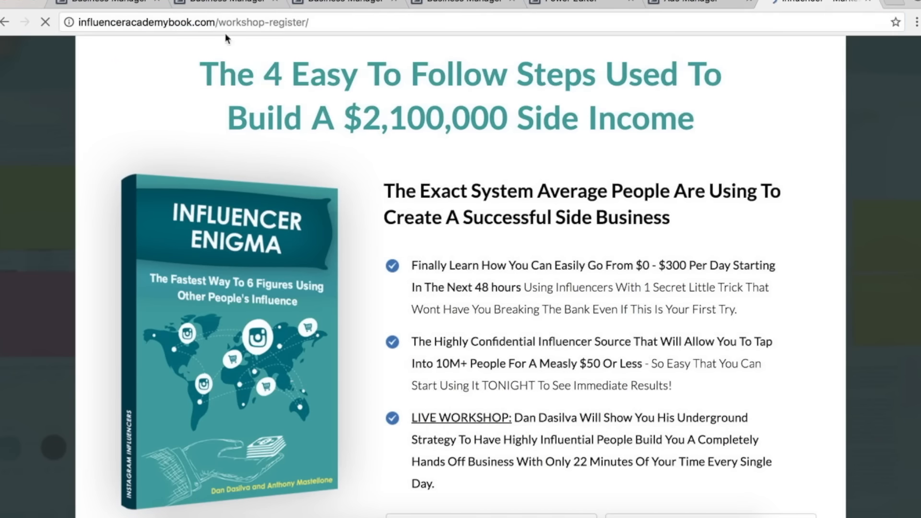
click(227, 30)
key(BackSpace)
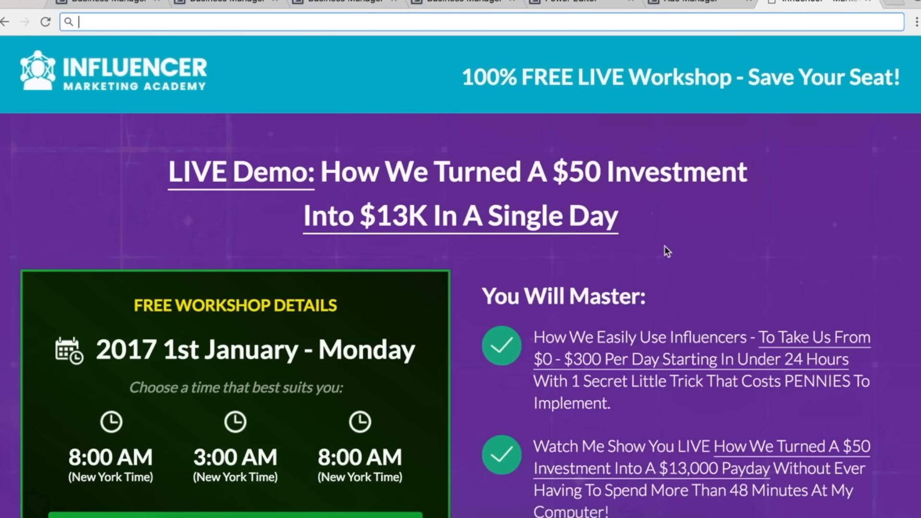
scroll(664, 246, down, 20)
scroll(664, 245, up, 20)
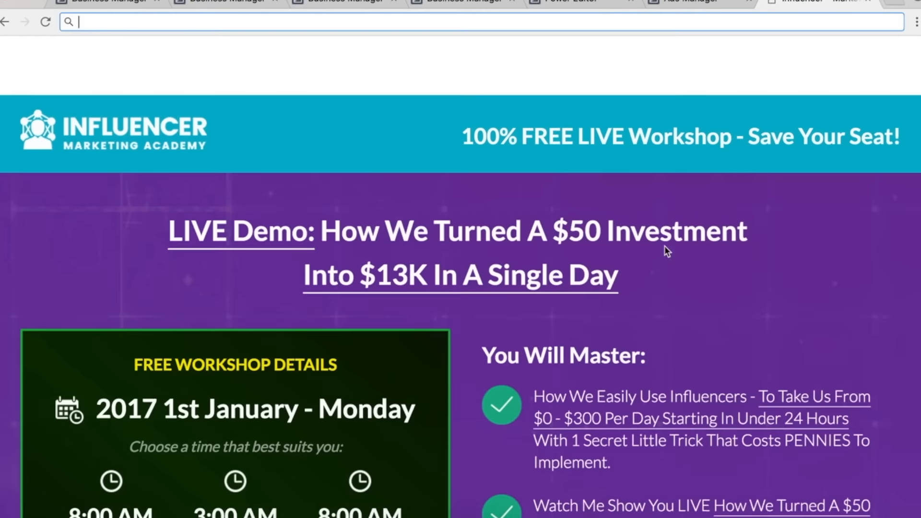
- Return to Power Editor and create one duplicate of the Retargeting ad set in the same campaign
click(679, 3)
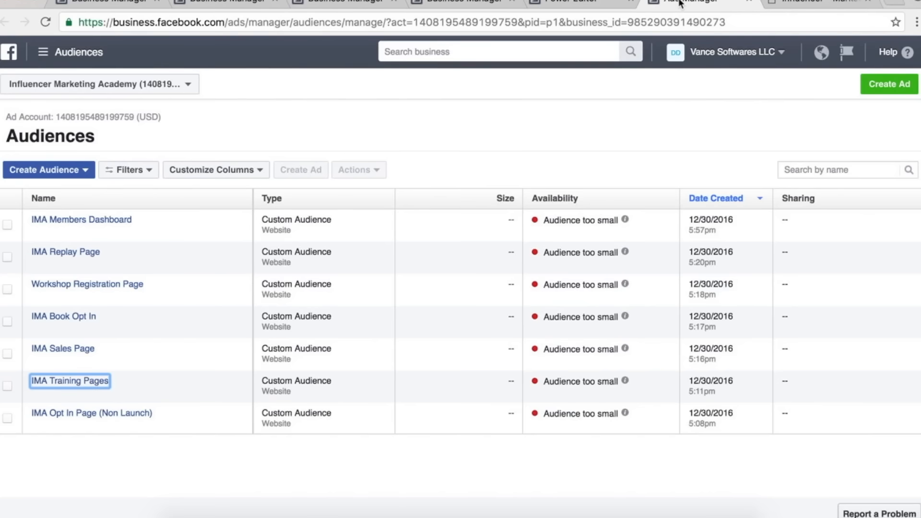
click(607, 5)
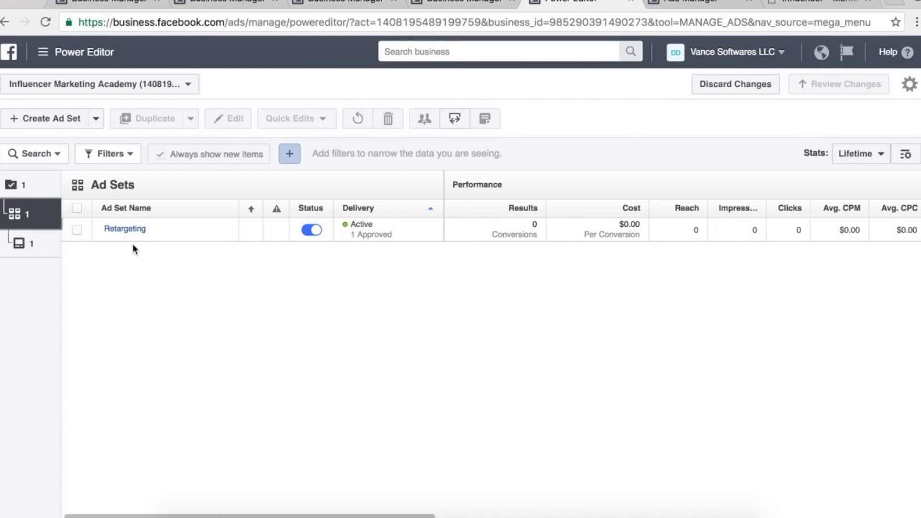
click(76, 230)
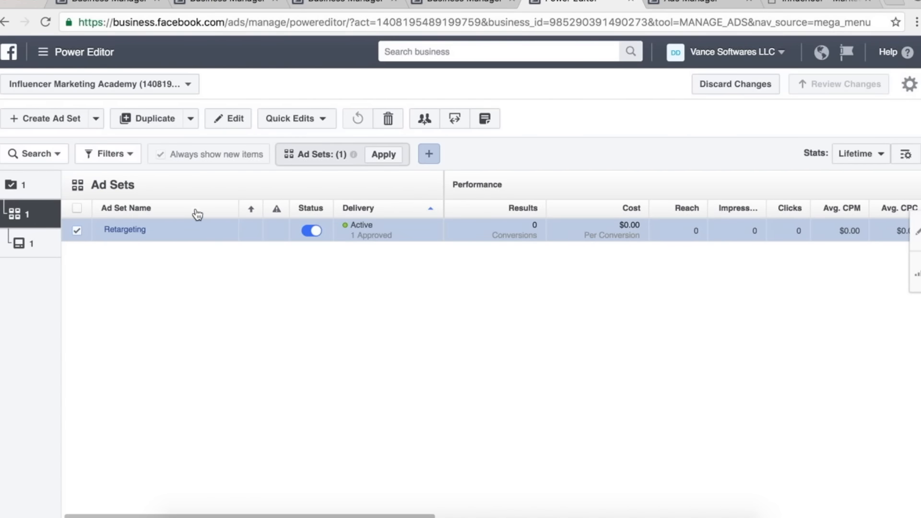
click(150, 121)
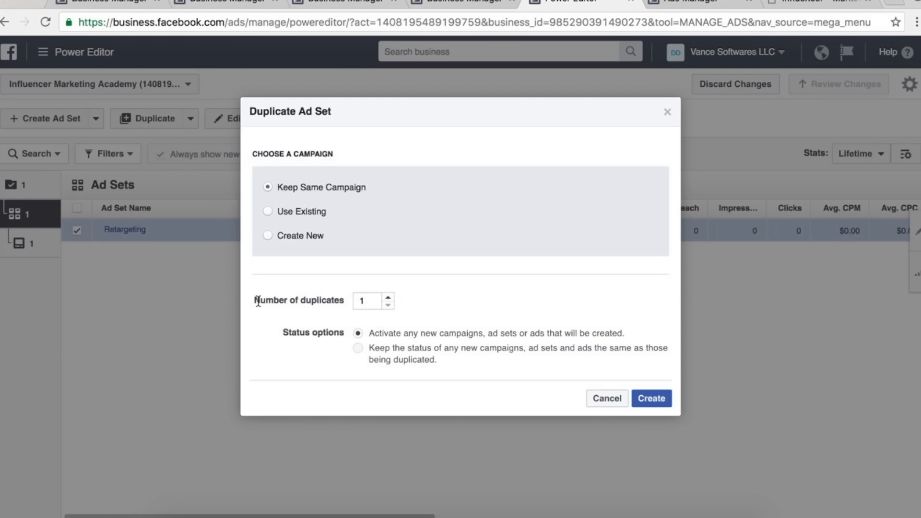
drag(261, 301, 298, 301)
click(645, 397)
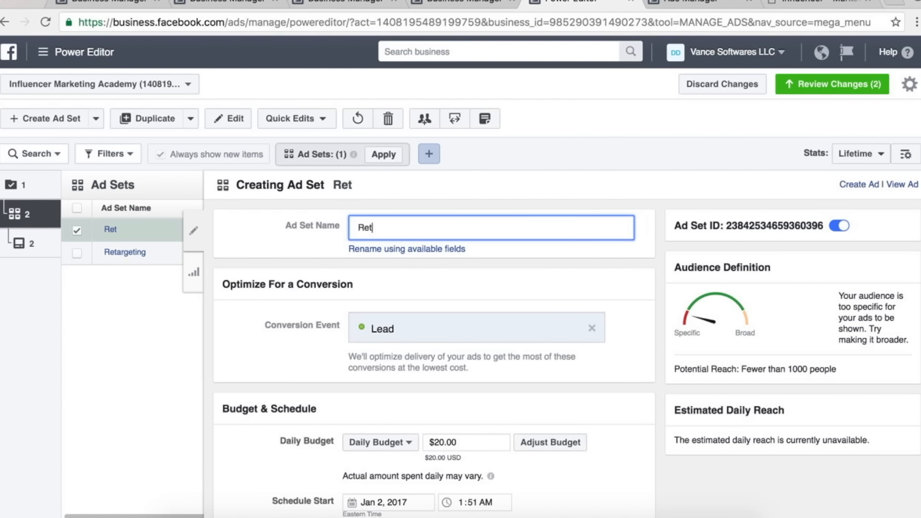
- Rename the duplicated ad set as Retargeting
key(super+a)
text(REtargeting)
click(665, 249)
- Stop excluding IMA Training Pages and include it with IMA Opt In Page (Non Launch), IMA Replay Page, IMA Sales Page and Workshop Registration Page
scroll(667, 250, down, 10)
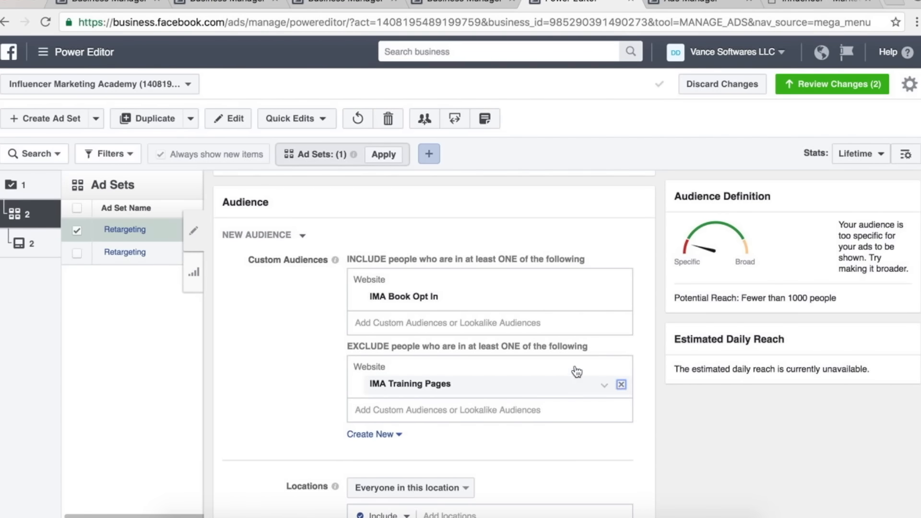
click(592, 380)
click(565, 324)
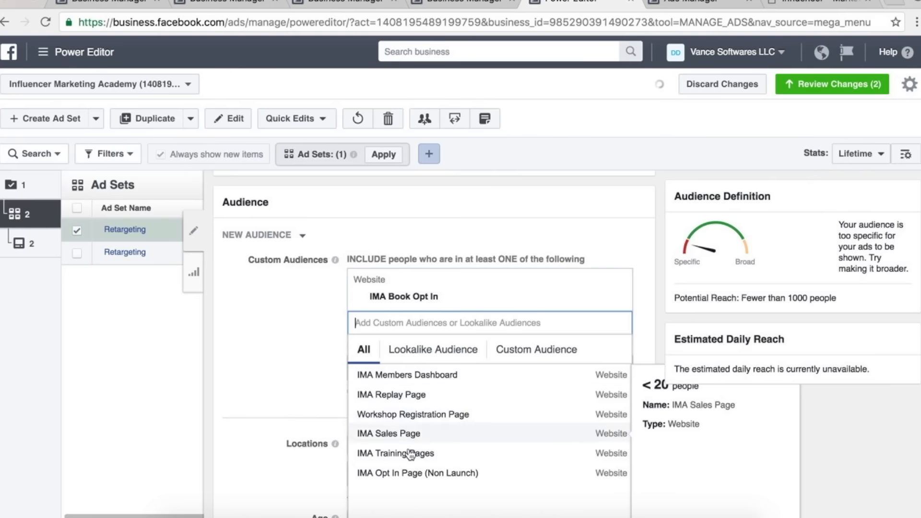
click(402, 474)
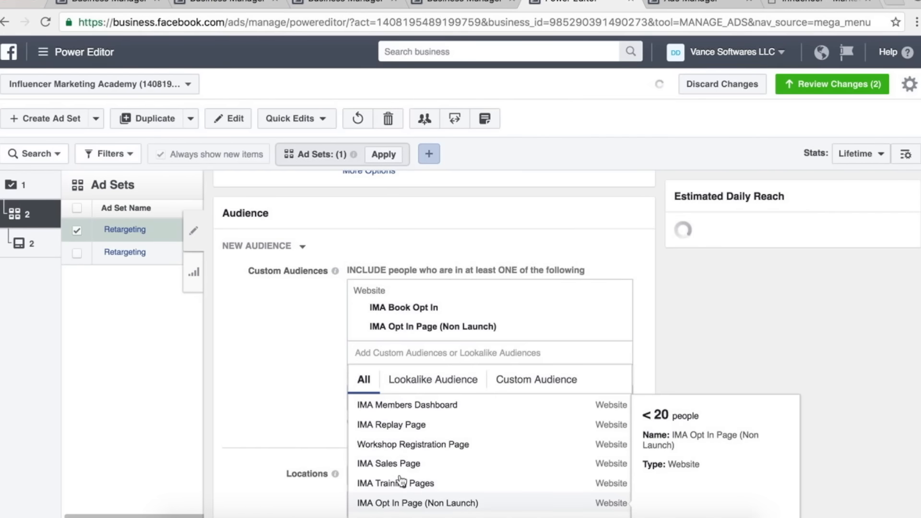
click(435, 417)
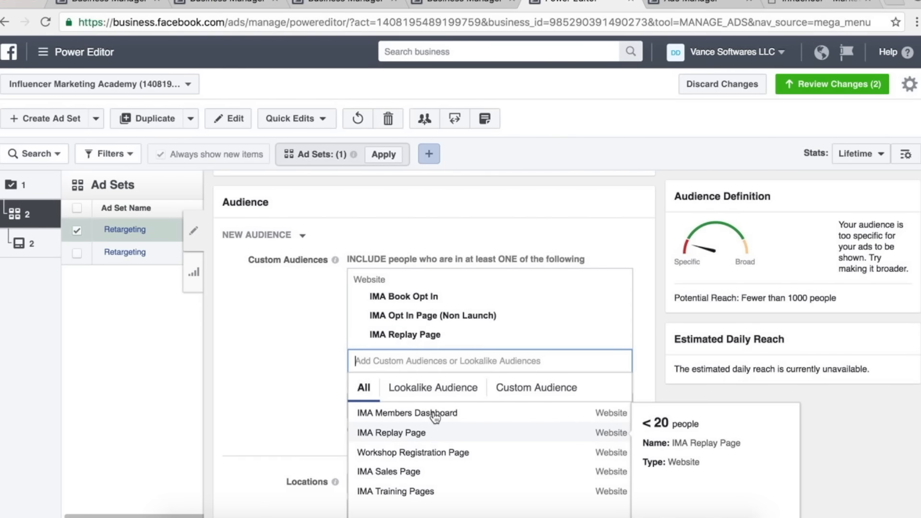
click(422, 434)
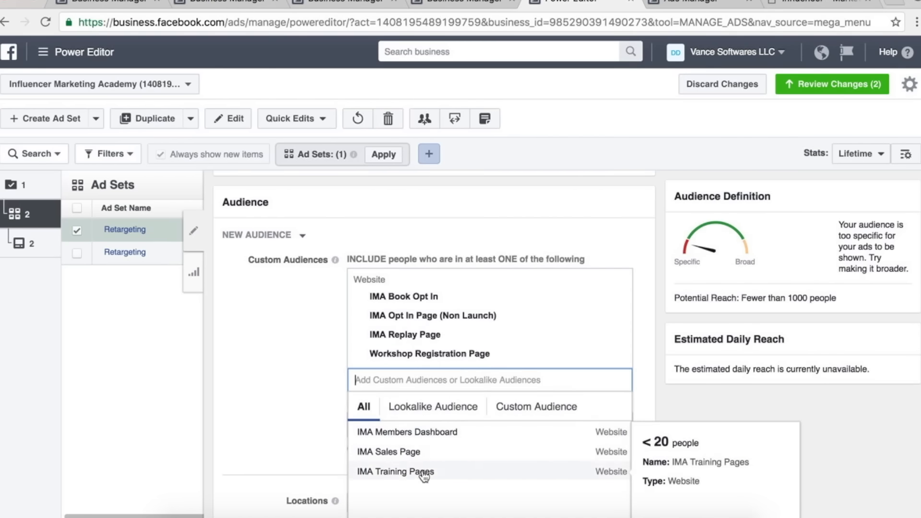
click(422, 451)
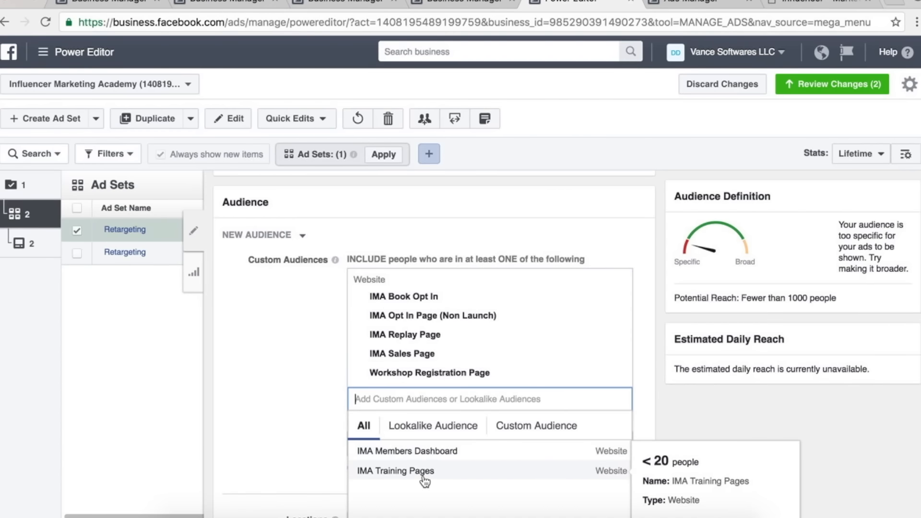
click(425, 477)
click(276, 409)
scroll(283, 410, down, 1)
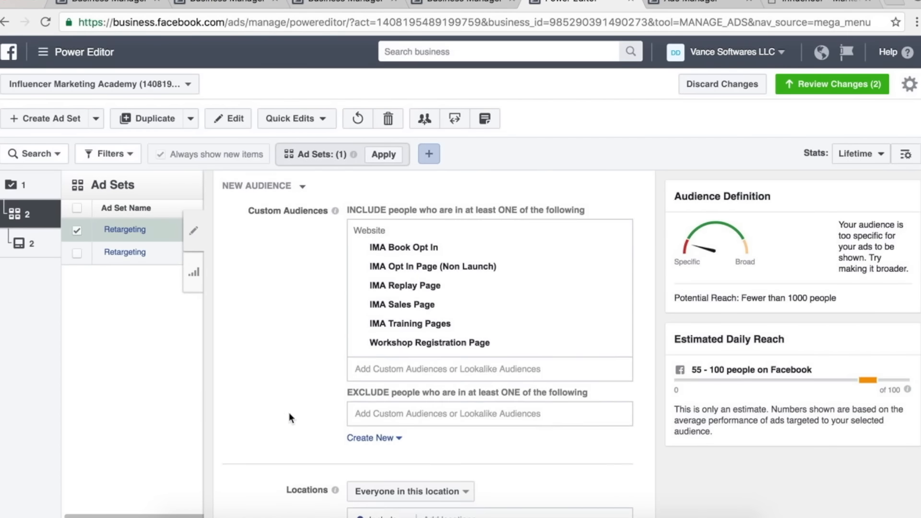
- Exclude the IMA Members Dashboard custom audience from the duplicated ad set
click(391, 414)
click(407, 468)
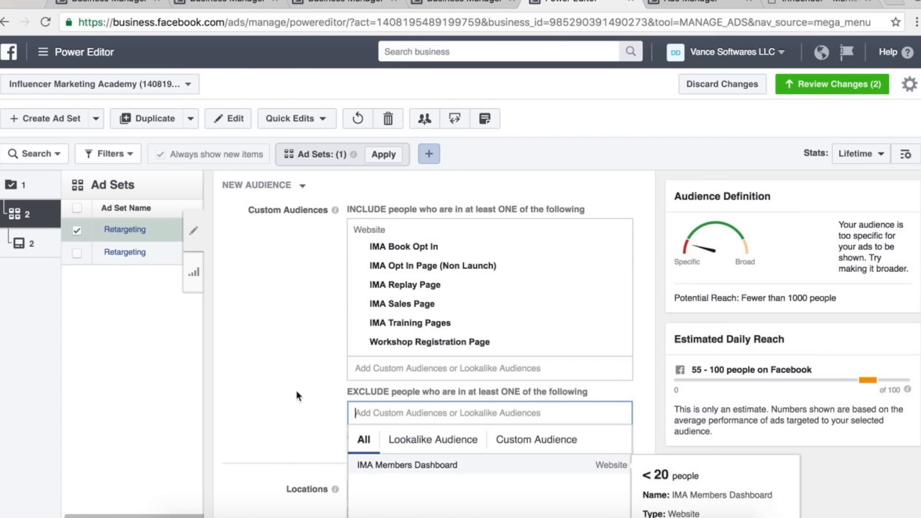
click(267, 370)
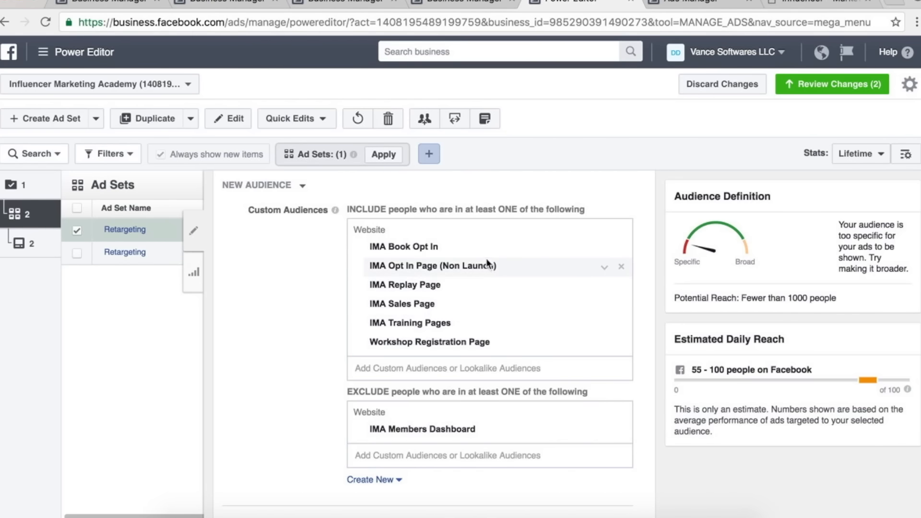
scroll(272, 283, down, 3)
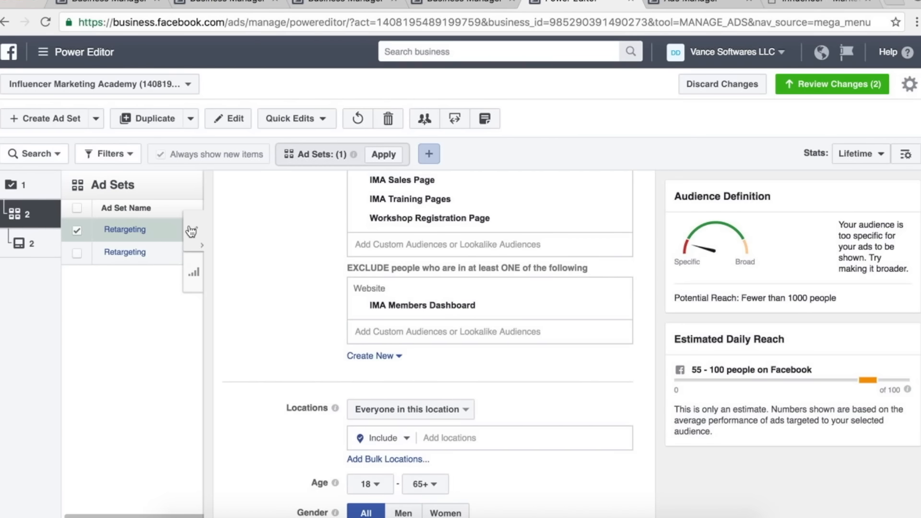
click(192, 245)
click(18, 245)
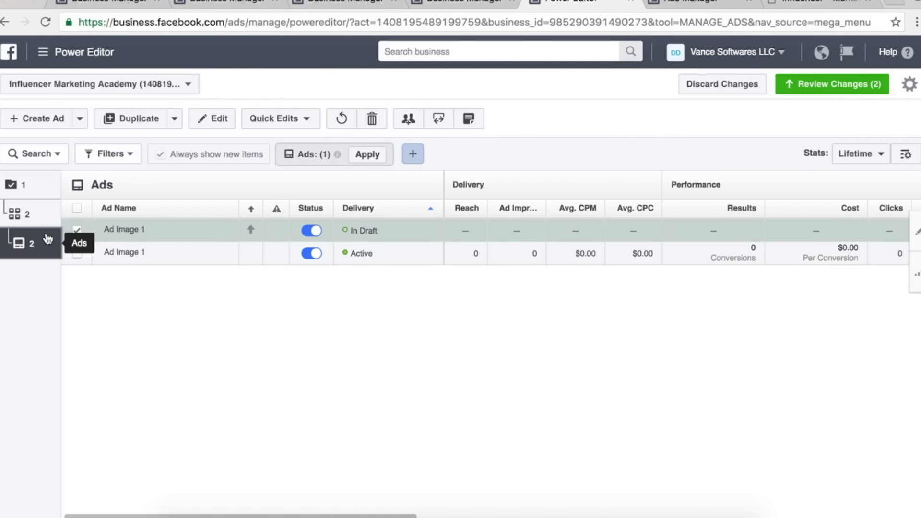
click(15, 214)
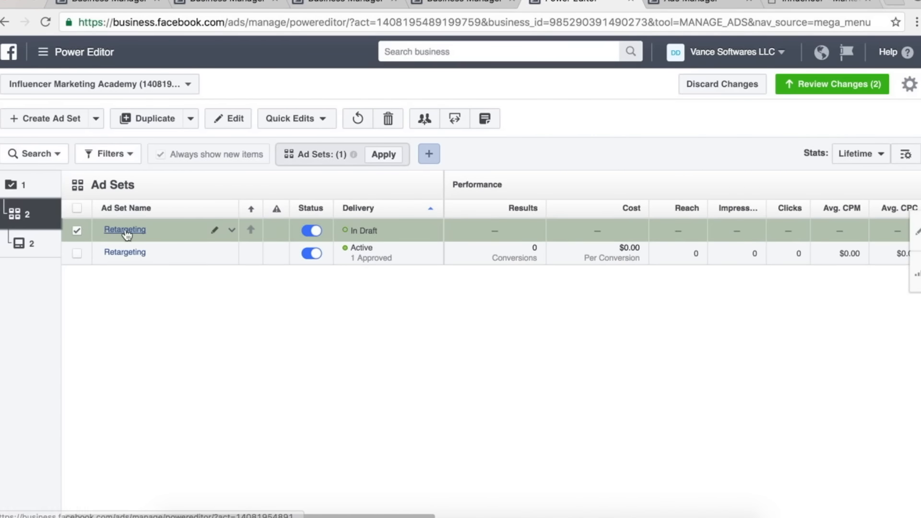
- Rename the draft ad set as Workshop Register RT - Members Area and close its editor
click(914, 232)
click(450, 226)
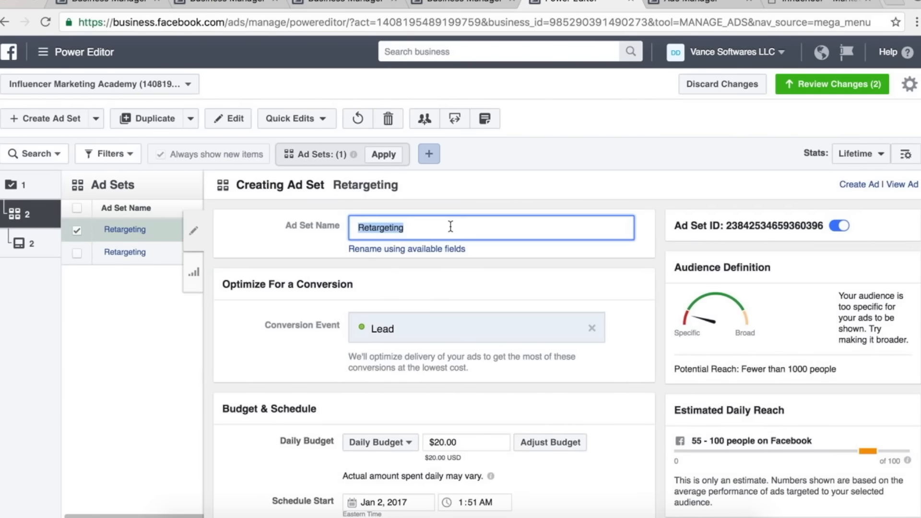
text(Workshop Reg)
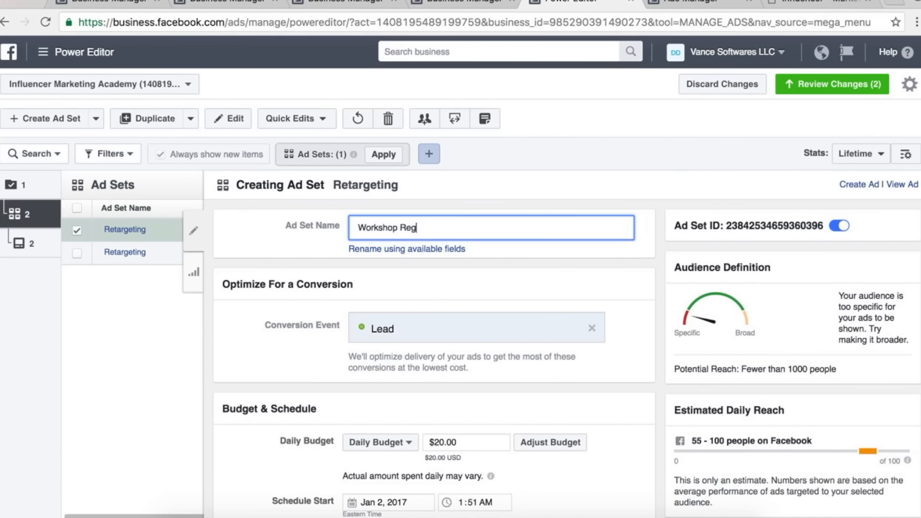
text(ister R)
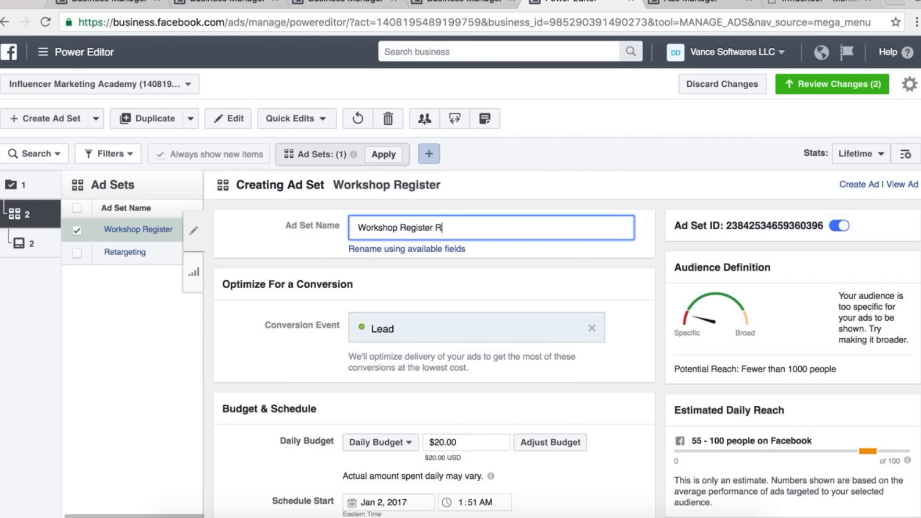
text(T - Members Area)
click(195, 231)
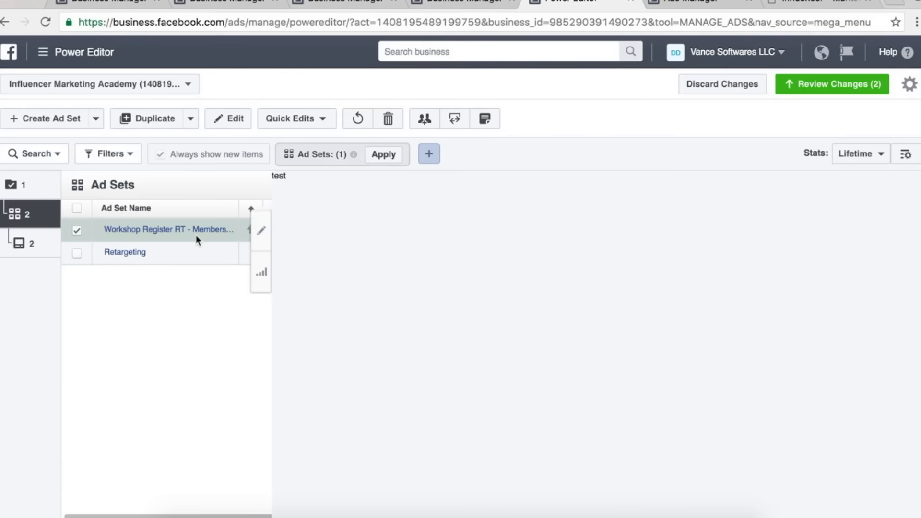
- Open the workshop ad set's draft ad for editing and replace its image with Workshop1.png
click(27, 244)
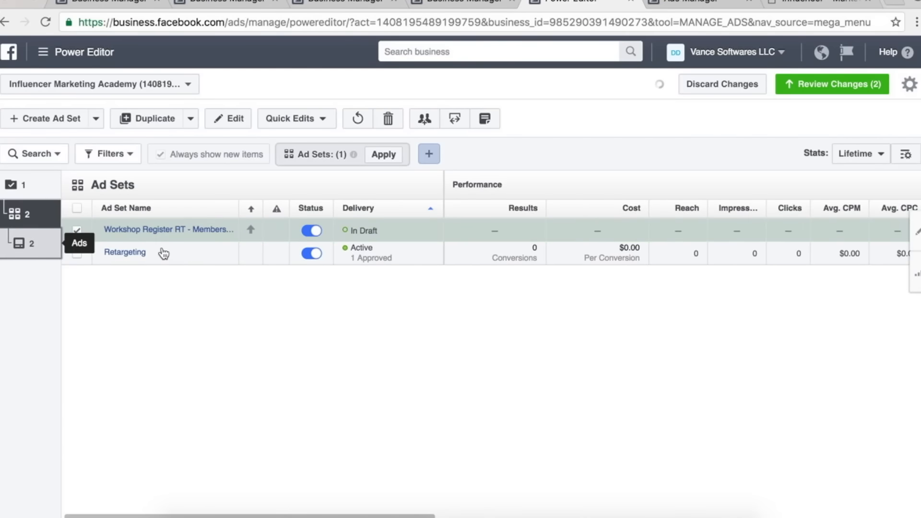
click(915, 233)
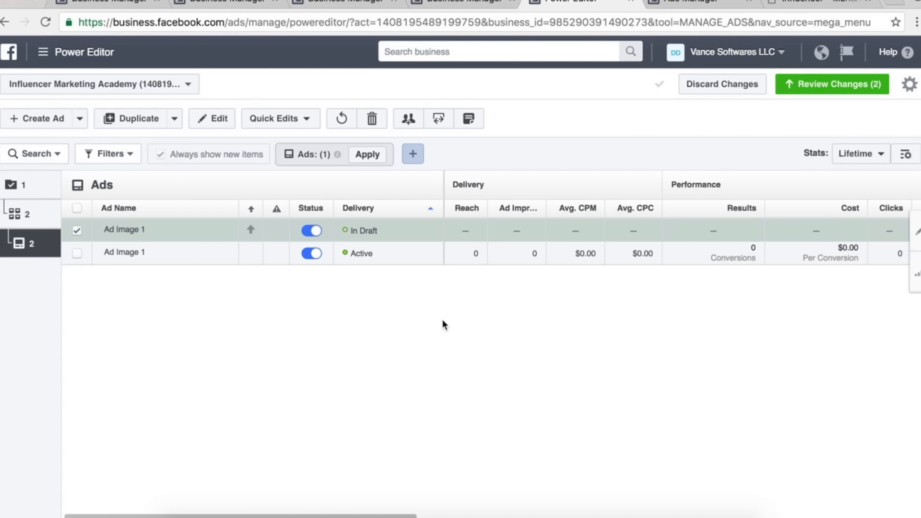
scroll(482, 346, down, 10)
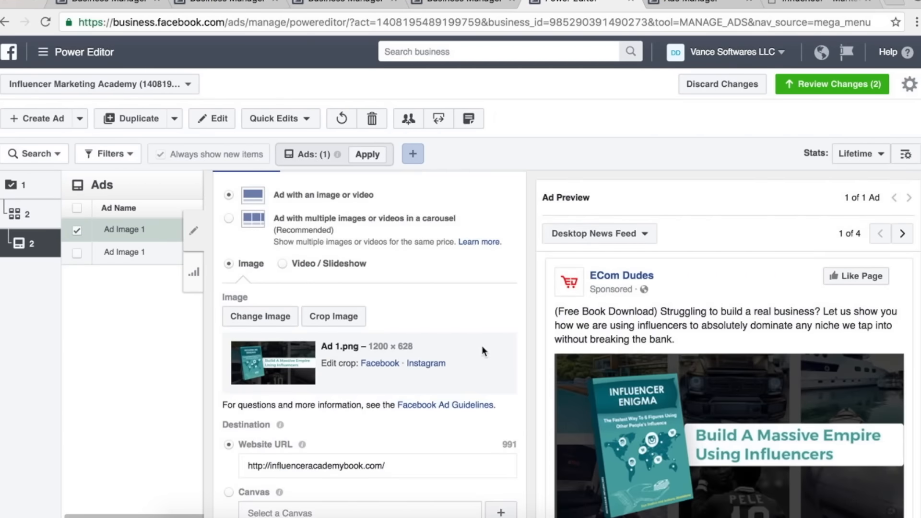
scroll(332, 307, down, 1)
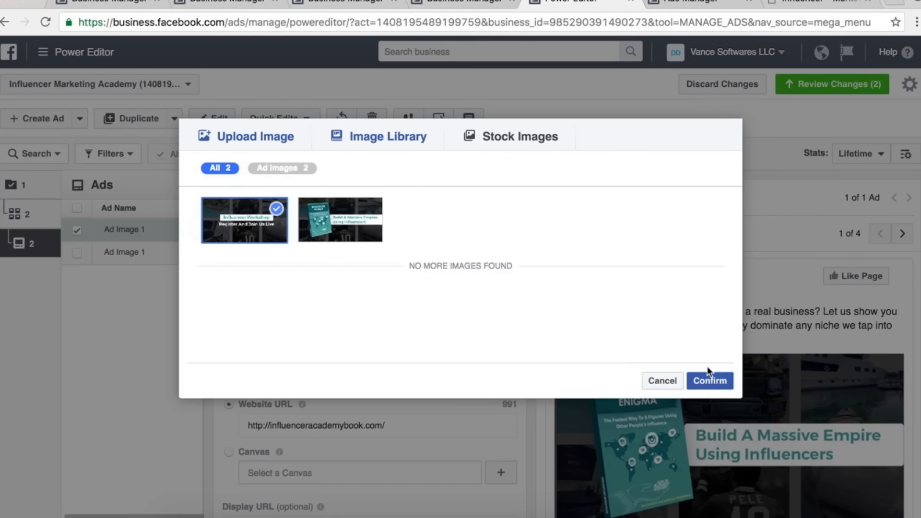
click(707, 370)
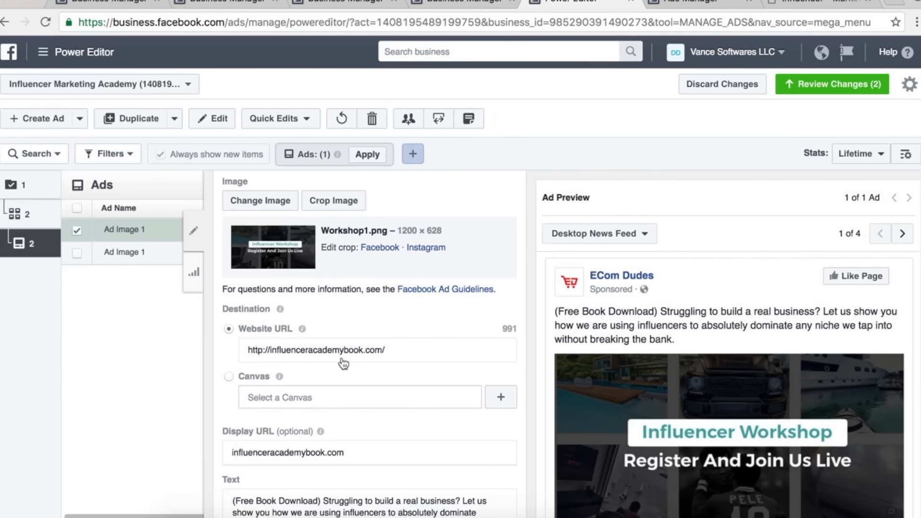
triple_click(341, 353)
text(http://influenceracademybook.com/workshop-register/)
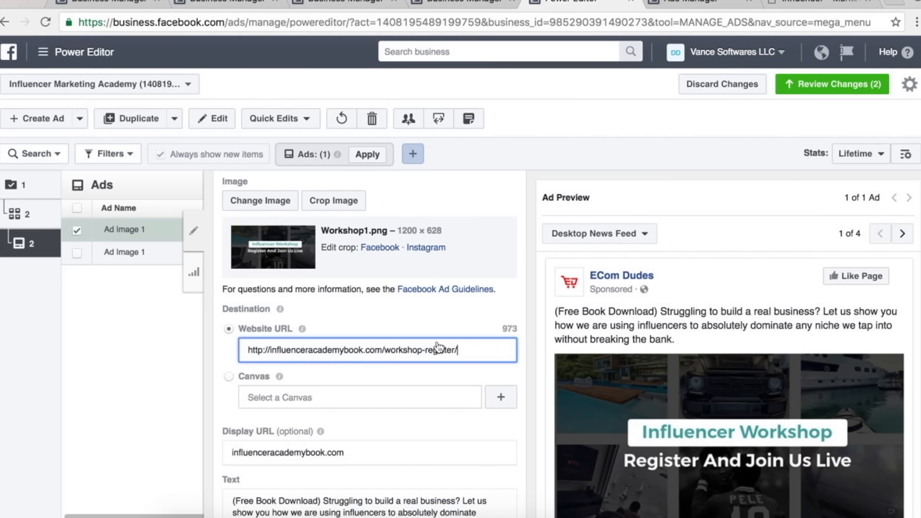
click(528, 322)
scroll(453, 360, down, 2)
triple_click(335, 378)
text(http://influenceracademybook.com/workshop-register/)
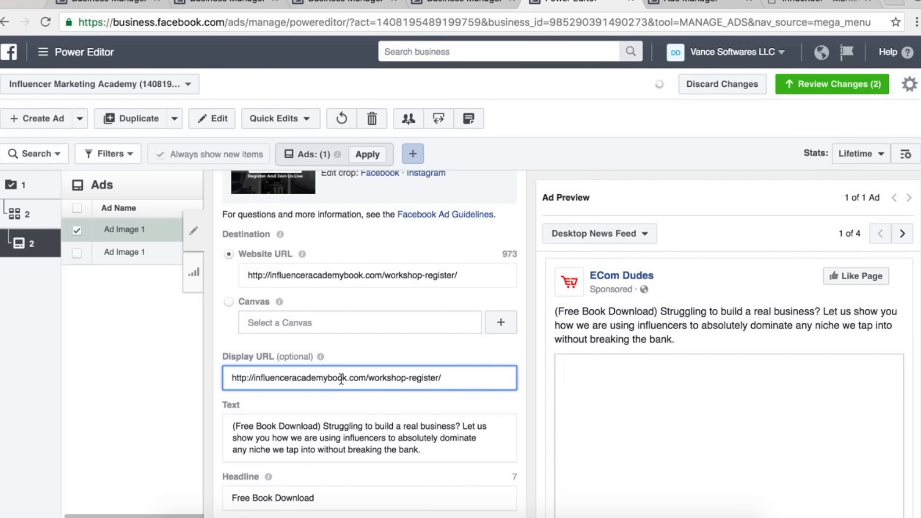
drag(252, 379, 222, 384)
key(BackSpace)
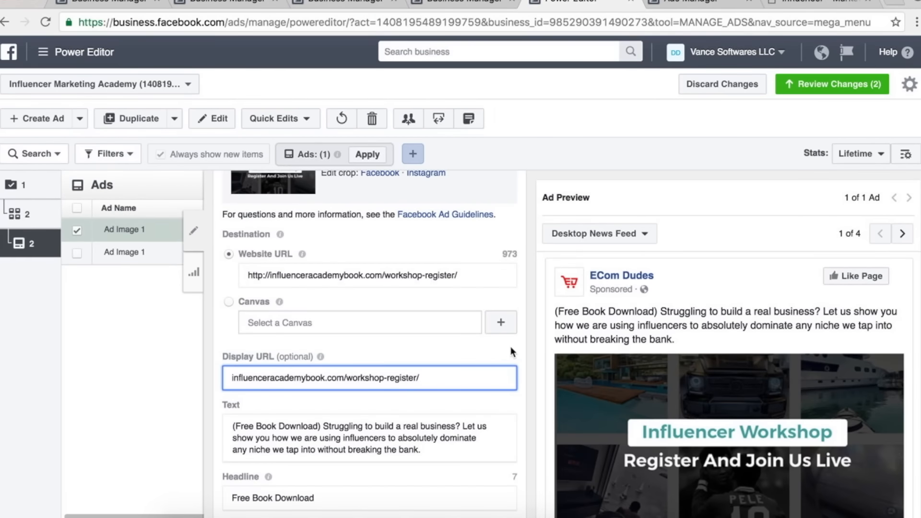
click(527, 358)
- Replace the ad text and link description with the live workshop copy, headline it Special Workshop Invite, and set the call to action to Sign Up
scroll(526, 352, down, 1)
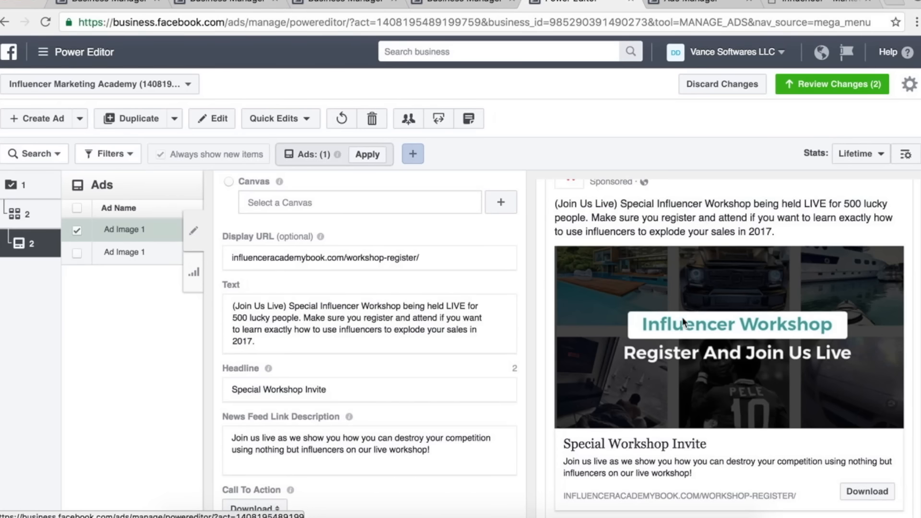
scroll(435, 373, down, 3)
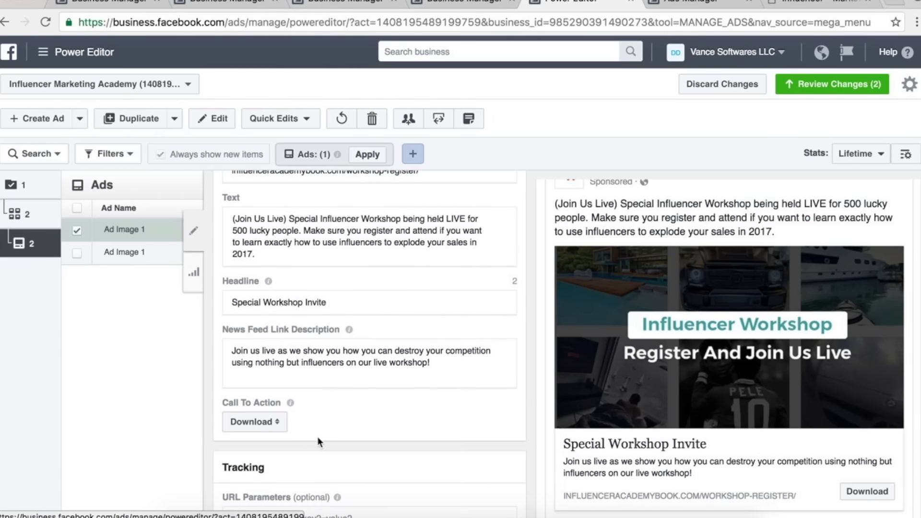
click(260, 423)
click(262, 486)
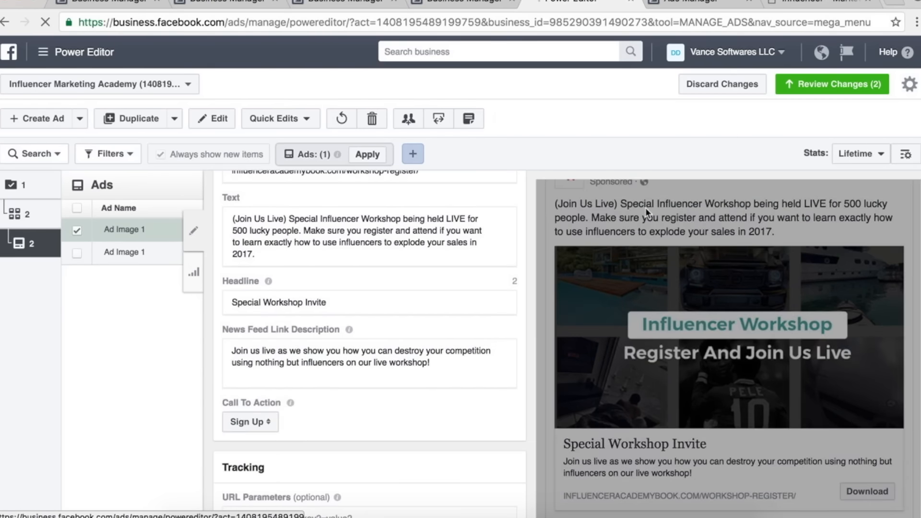
- Review and publish the pending ad set and ad changes
click(829, 89)
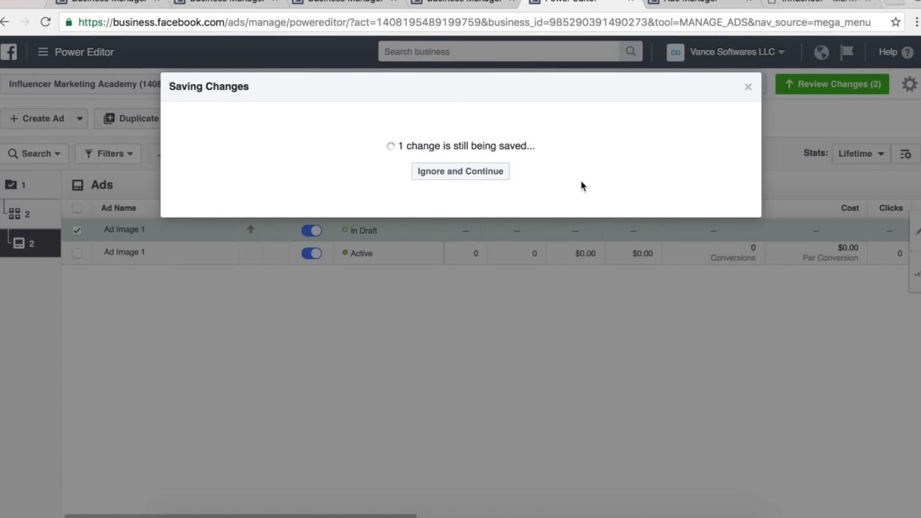
click(726, 384)
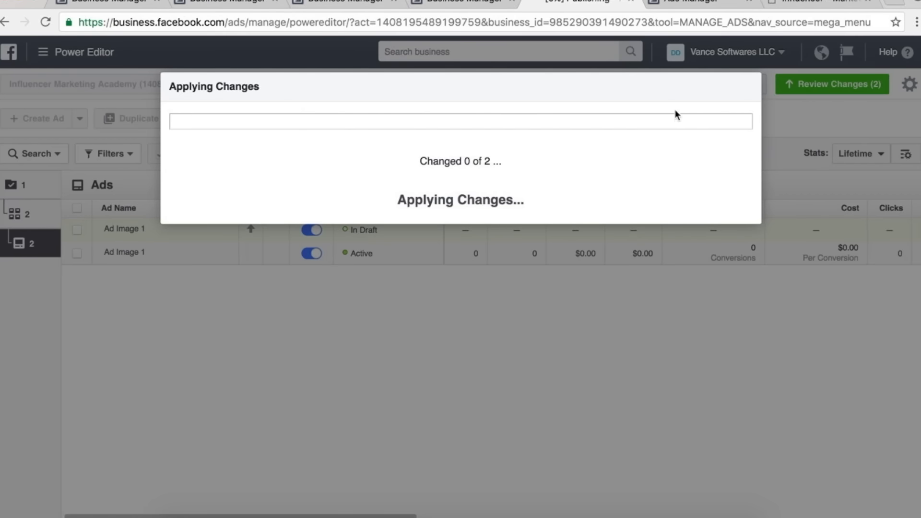
- Switch to the Audiences page, open a blank text document and enter the lines "IMA Members Dashboard =" and "IMA Replay Page = Ad"
click(720, 8)
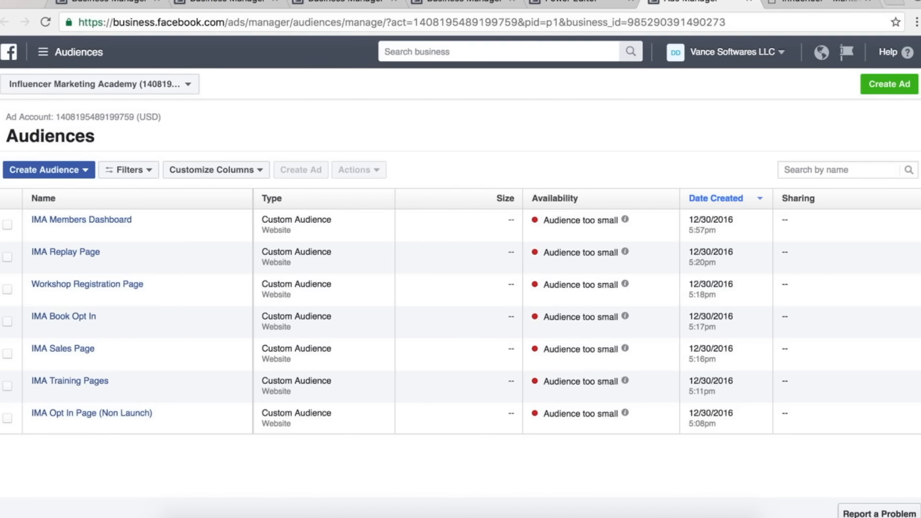
key(super+space)
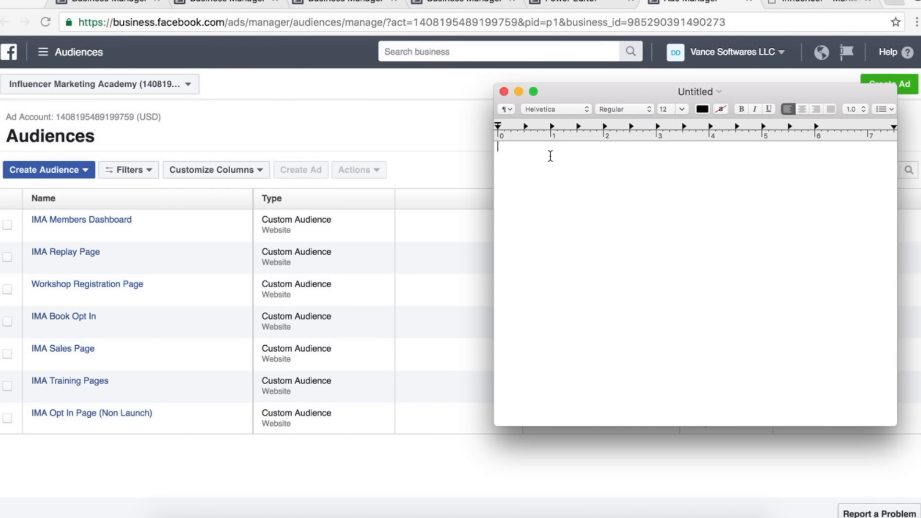
text(IMA Members Dashboard )
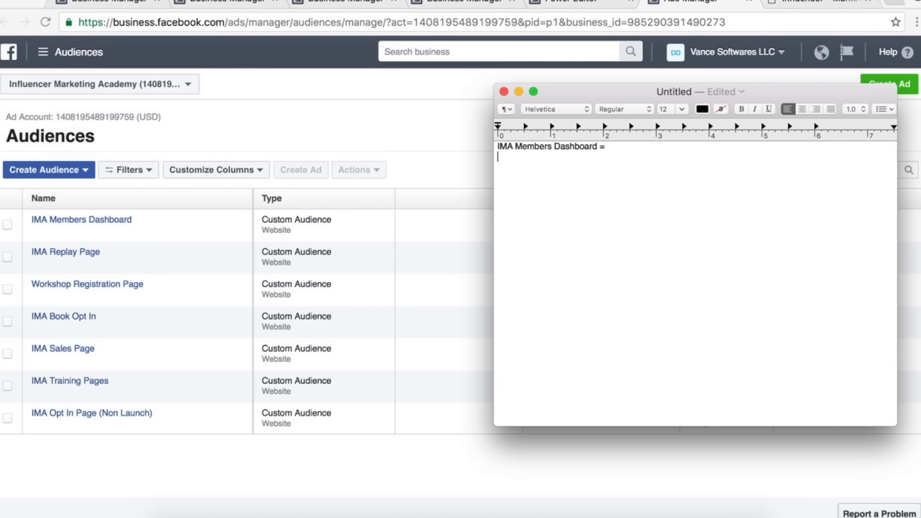
text(=)
key(Return)
text(IMA Replay Page = AD)
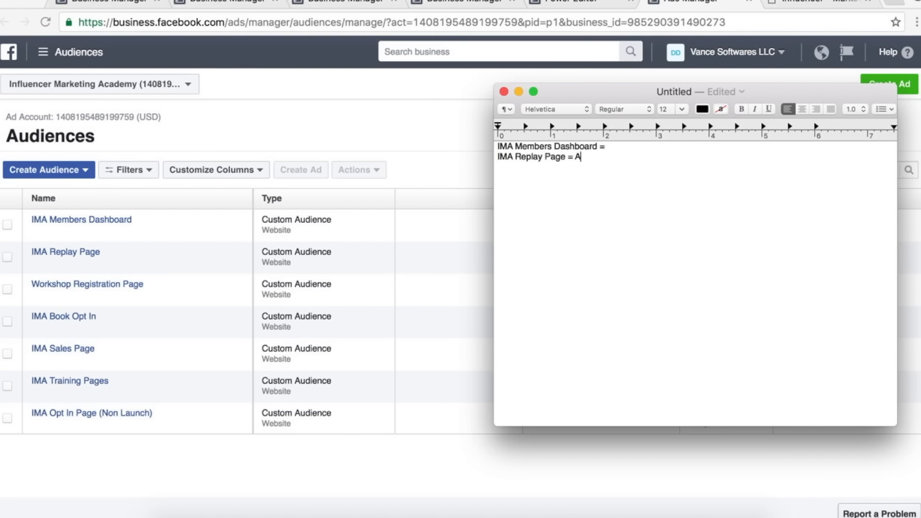
- Add the line "Workshop Registration Page = ALL RETARGETING" to the notes
key(Return)
text(Workshop Registration Page = )
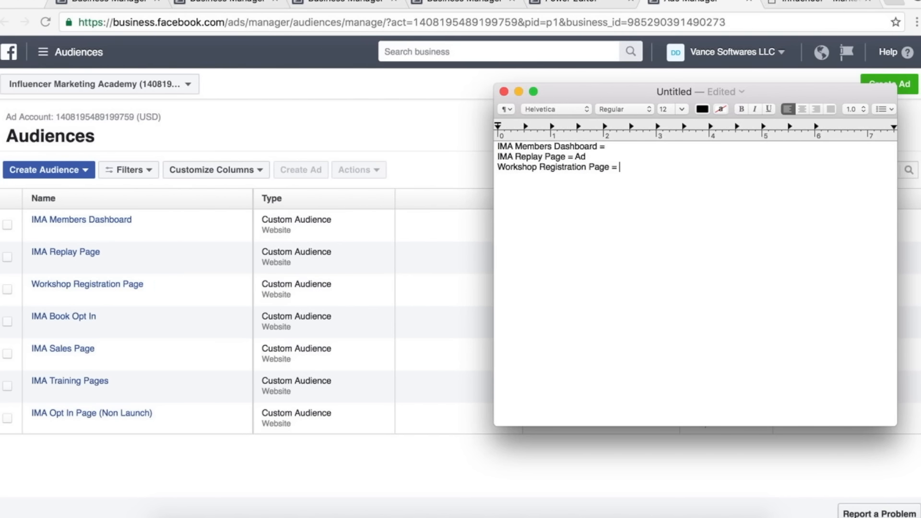
text(ALL RETARGETING)
triple_click(532, 169)
click(599, 200)
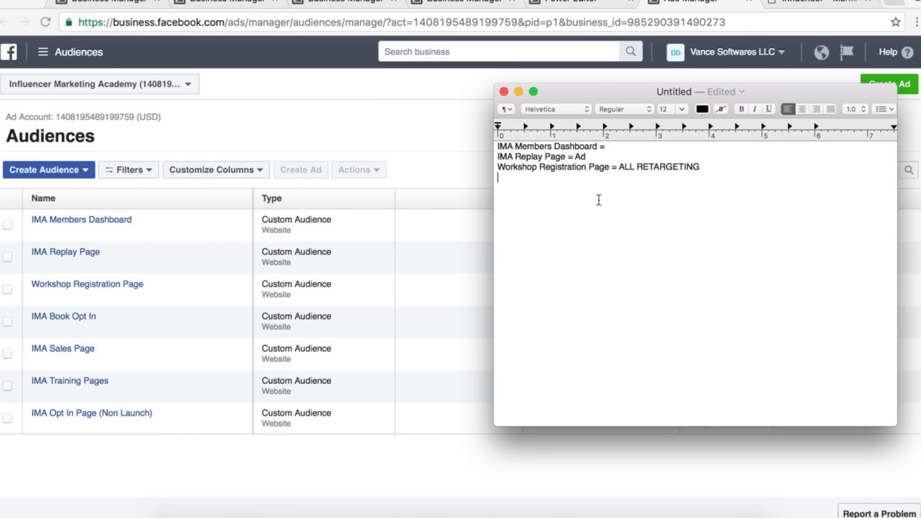
- Add the line "IMA Book Opt In = EXCLUDE ALL THE TRAINING" to the notes
text(IMA Book Opt In = ES)
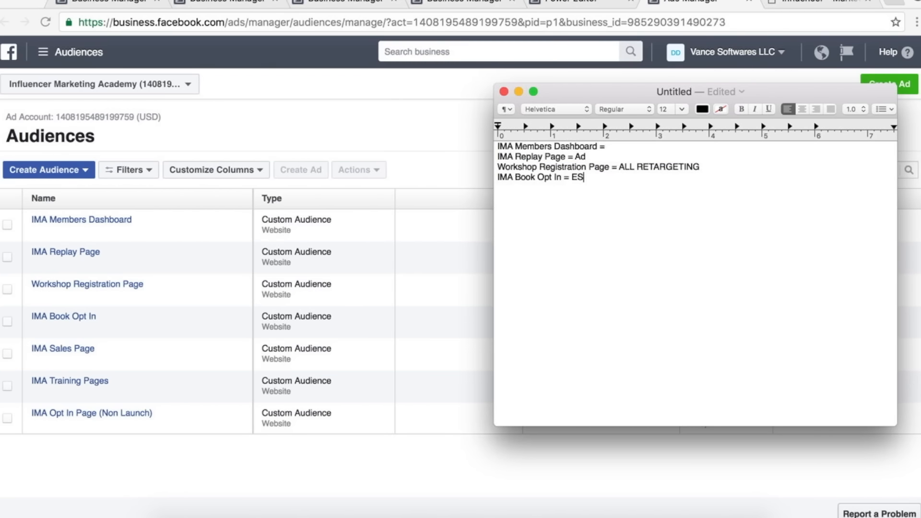
text(CLUD)
key(BackSpace)
key(BackSpace)
key(BackSpace)
key(BackSpace)
text(CLUDE ALL THE TRAINING)
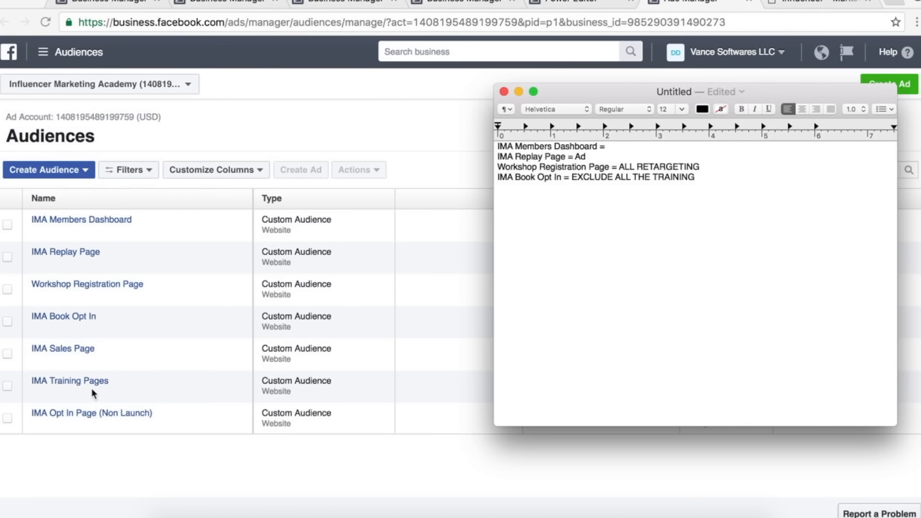
key(Return)
- Complete the IMA Replay Page line with "Point to replay page" and the IMA Members Dashboard line with "Thank you / gift post"
click(599, 158)
text(Point to replay page)
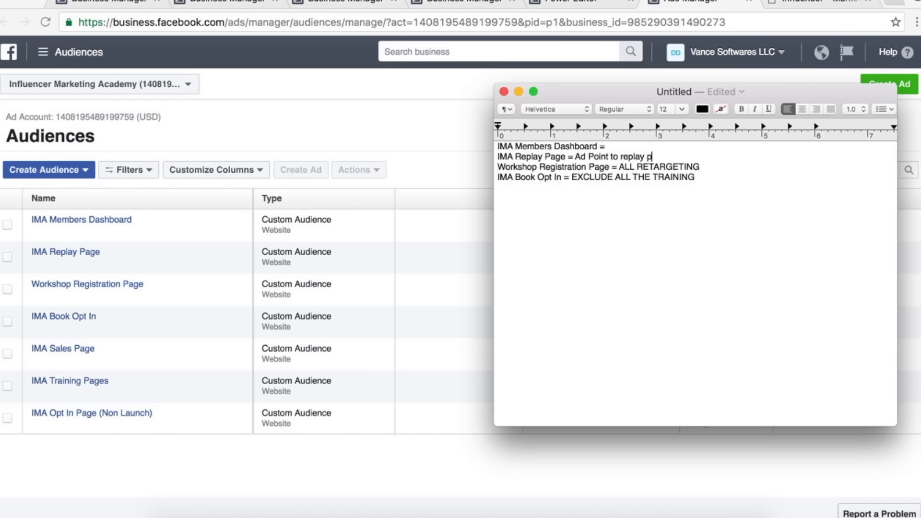
text(Thank you / gify)
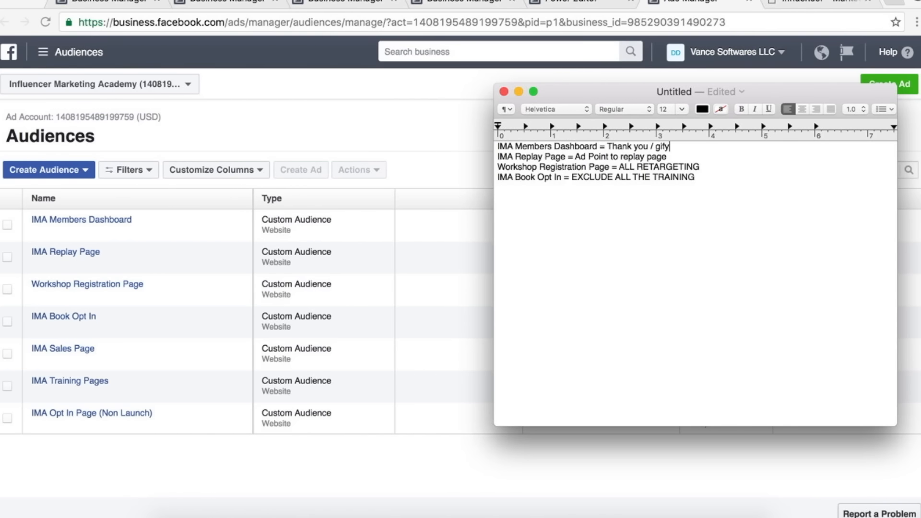
key(BackSpace)
text(t post)
- Add the heading "IMA SALES PAGE =" below the audience notes, set apart by blank lines
click(701, 177)
key(Return)
key(Return)
text(IMA SALES PAGE =)
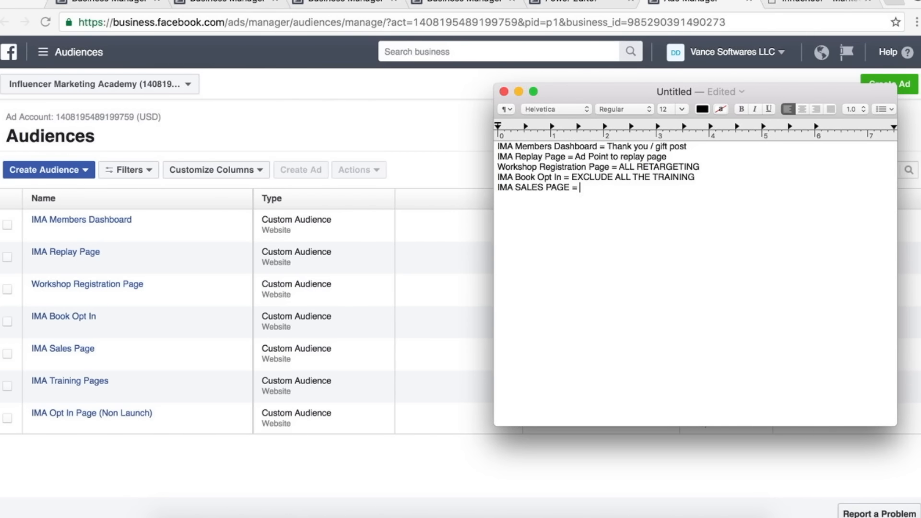
click(705, 180)
key(Return)
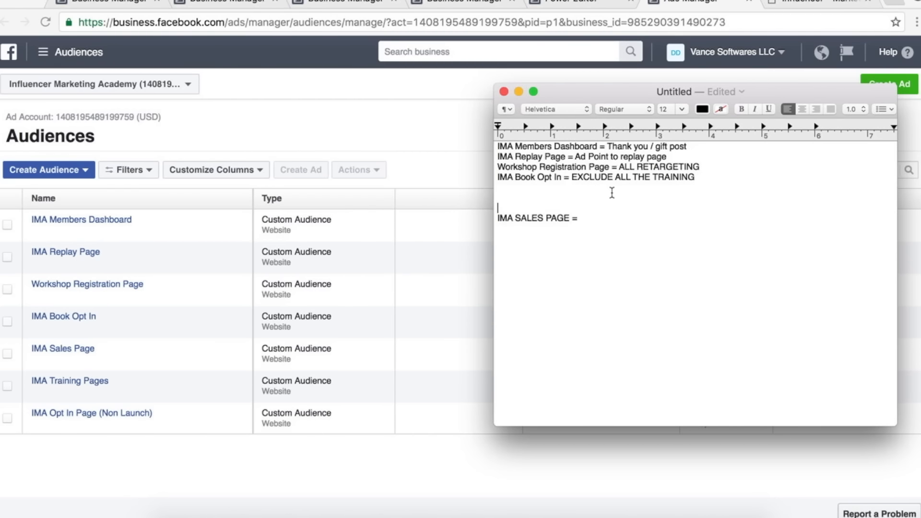
- List "- Retarget back to Replay Page" and "- Offer" under the IMA SALES PAGE heading
click(583, 218)
key(Return)
text(- Re)
key(BackSpace)
key(BackSpace)
text(Retarget back to Replay Page)
key(Return)
text(- Offer)
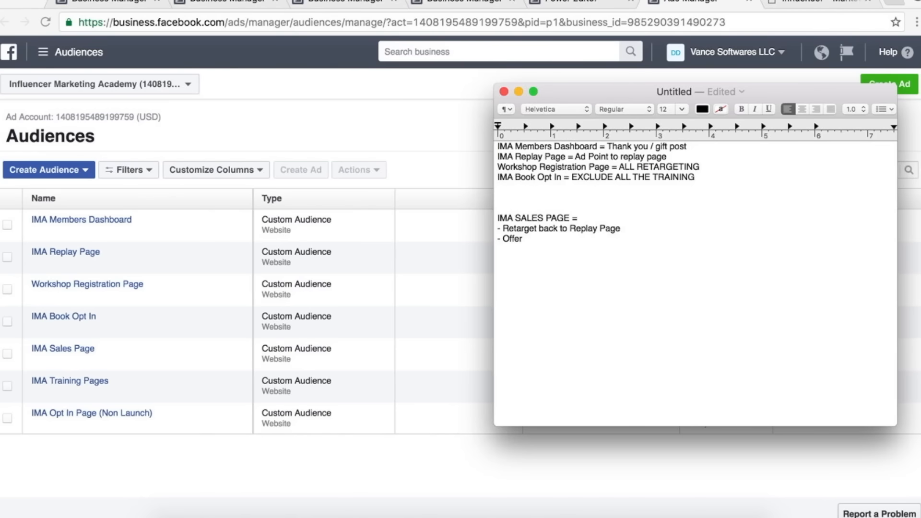
- Add "50% off" to the IMA SALES PAGE heading and leave blank lines below the Offer item
key(Return)
key(Return)
triple_click(570, 210)
triple_click(562, 216)
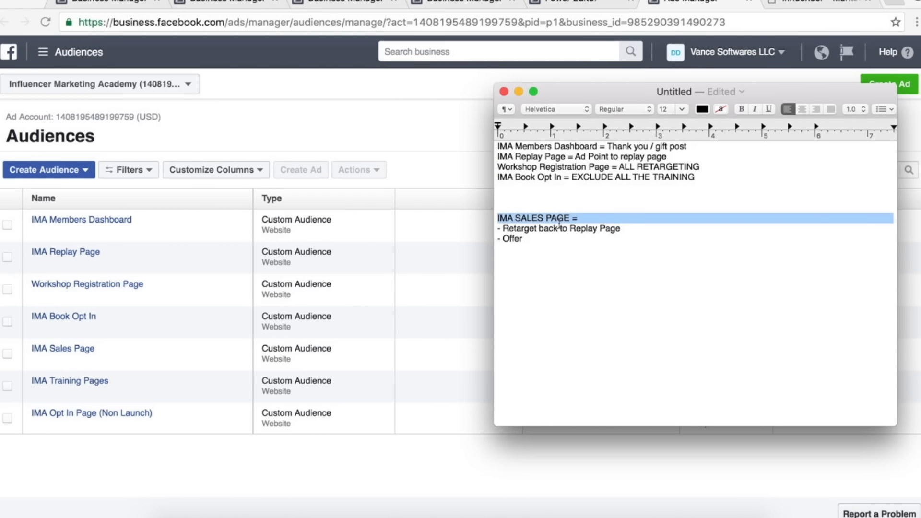
click(537, 242)
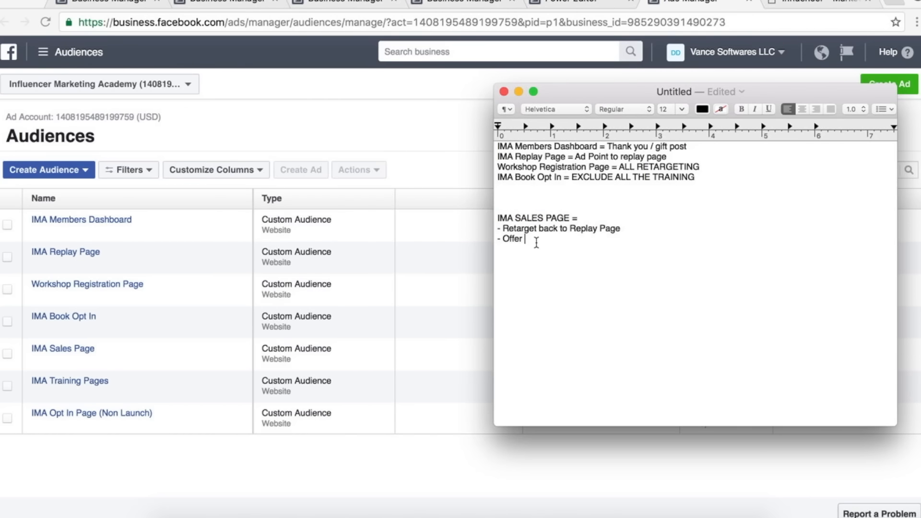
key(Return)
key(Return)
click(586, 217)
text(50% off)
- Add the line "PURCAHSED = IMA MEMBERS Dashboard" below the sales page notes
click(647, 261)
key(Return)
text(PURCAHSED = IMA MEMBERS Dashboard)
key(Return)
key(Return)
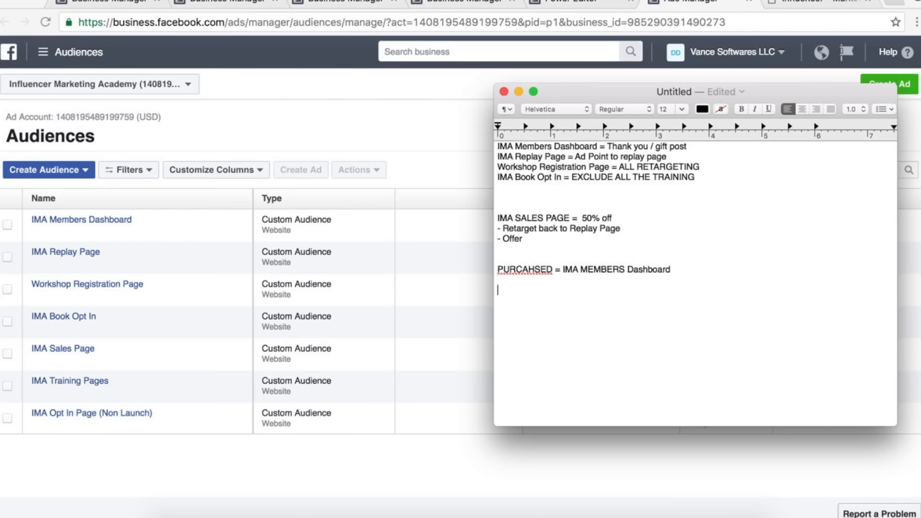
- Add the targeting notes "TARGET:", "IMA SALES PAGE" and "EXCLUDE: IMA Members Dashboard" below the purchased line
text(TARGET:)
key(Return)
key(Return)
text(IMA SALES PAGE)
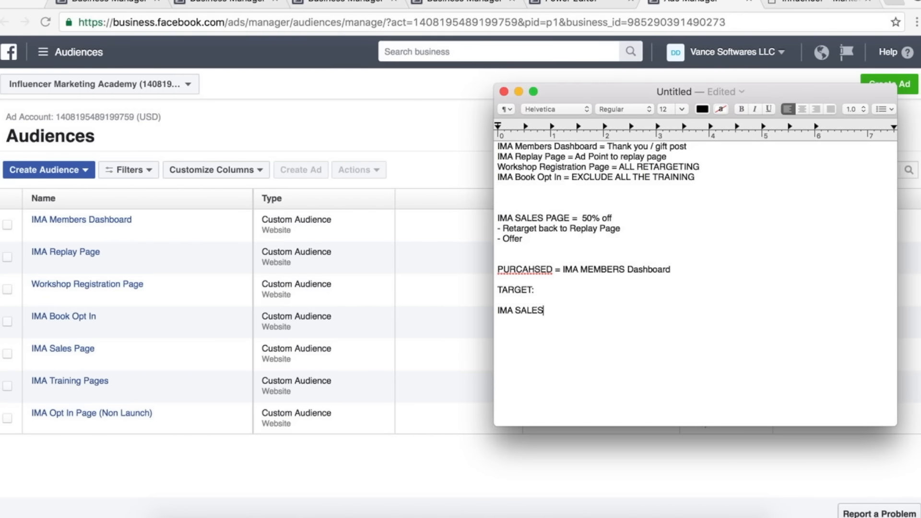
key(Return)
key(Return)
text(EXCLUDE:)
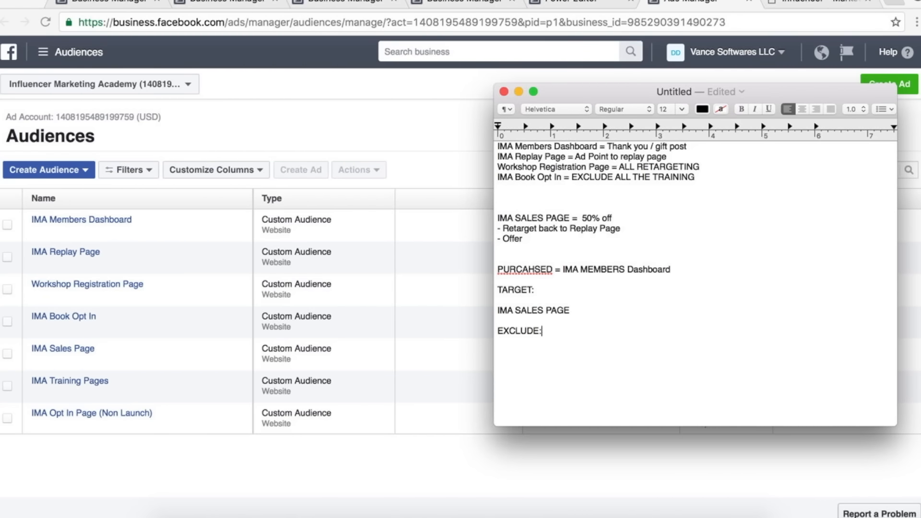
text( IMA Members Dashboard)
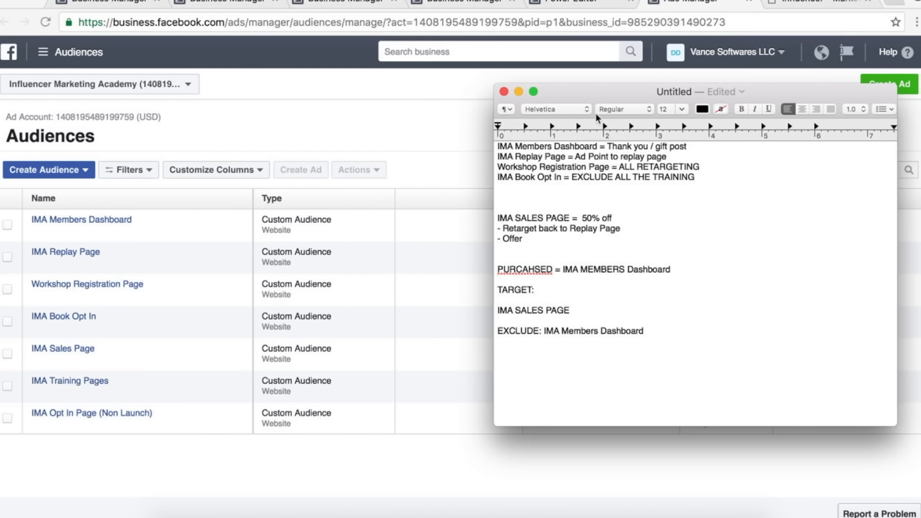
triple_click(570, 270)
click(678, 291)
click(689, 270)
text((imeme)
key(BackSpace)
key(BackSpace)
key(BackSpace)
key(BackSpace)
key(BackSpace)
- Delete the notes from the PURCAHSED line through the EXCLUDE line
click(649, 333)
drag(664, 331, 498, 267)
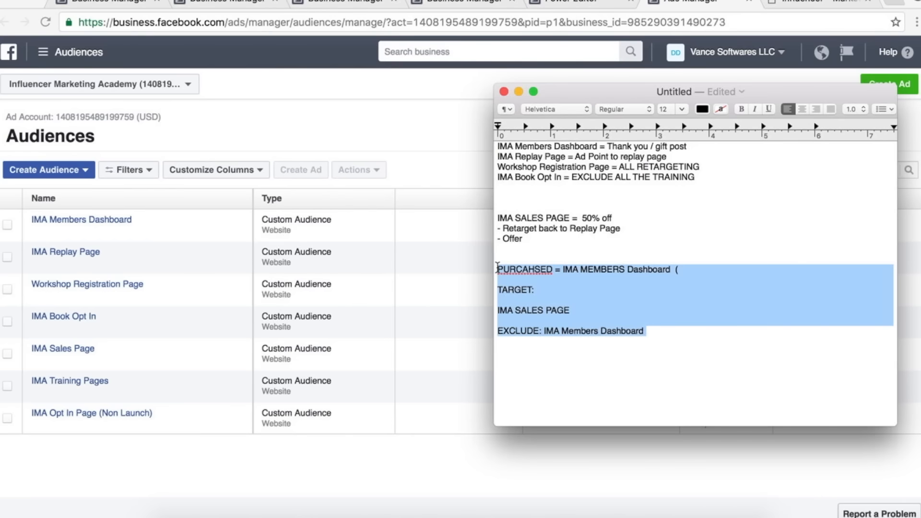
click(591, 258)
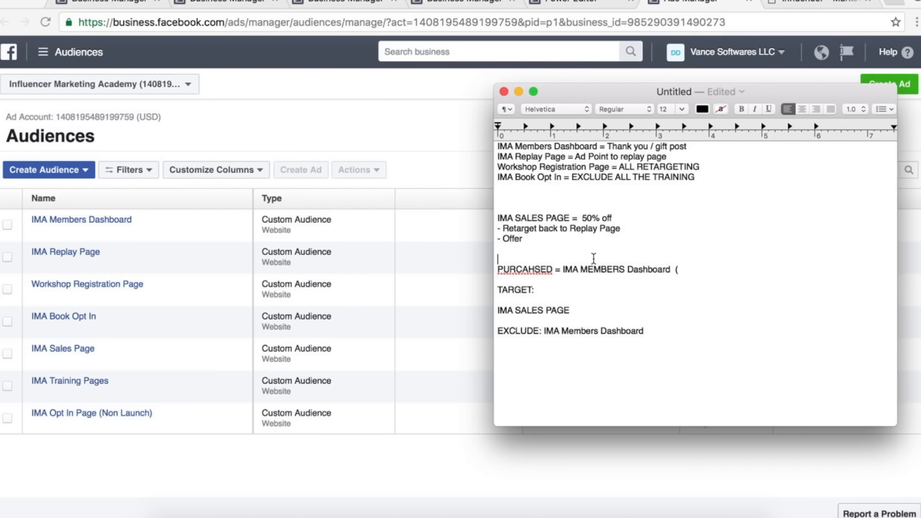
drag(648, 332, 493, 273)
key(BackSpace)
key(BackSpace)
key(BackSpace)
key(BackSpace)
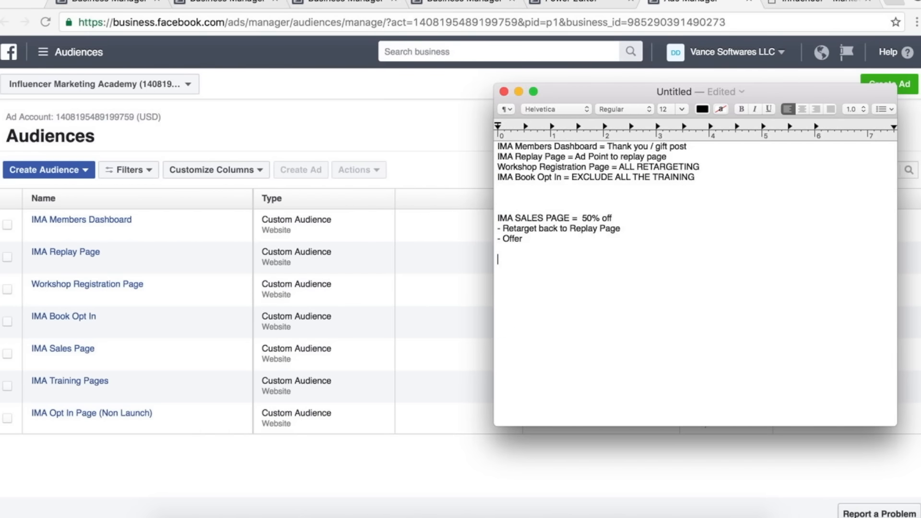
- Extend the Offer item with "incentive to purchasing (create a special LIST of bonuses / bridge page)" and add the item "- SCARCITY ADS"
text(incentive to purchase)
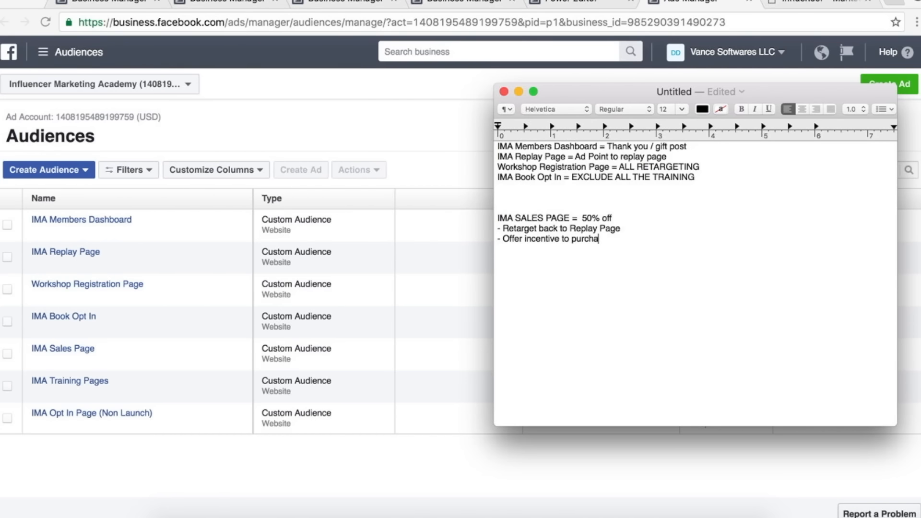
key(BackSpace)
text(ing (create a special LIST of bonuses /)
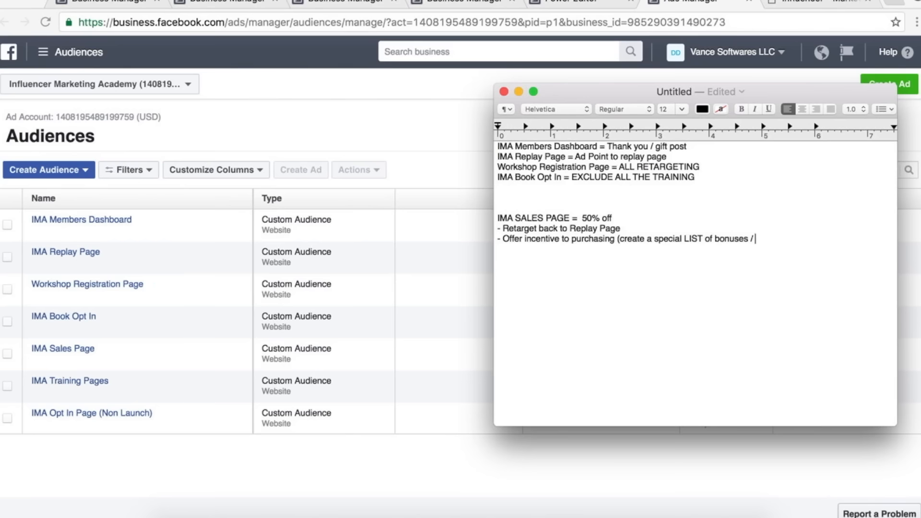
text( bridge page))
key(Return)
text(- SCARCITY ADS)
- Add the item "- EXCLUDE: Members Dashboard" directly below the SCARCITY ADS item
key(Return)
key(Return)
text(EXCLUDE)
key(BackSpace)
text(: Members Dashboard)
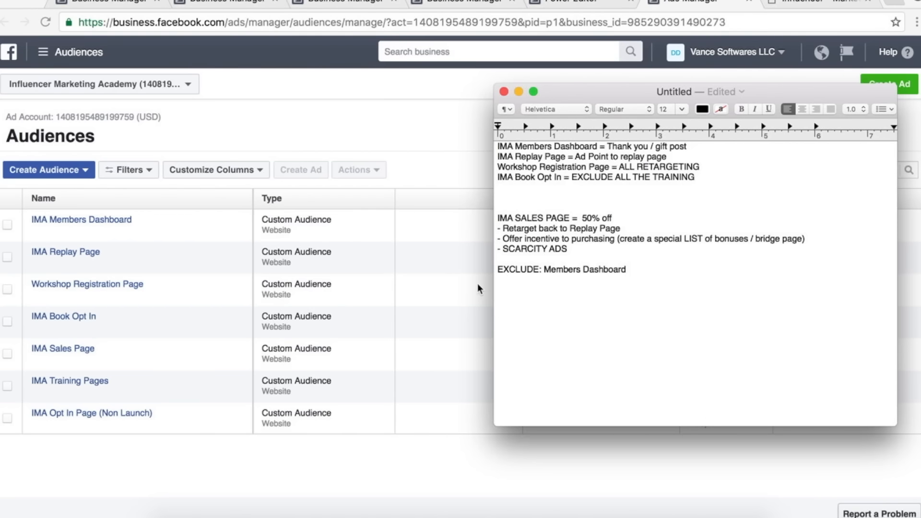
click(497, 269)
key(BackSpace)
text(-)
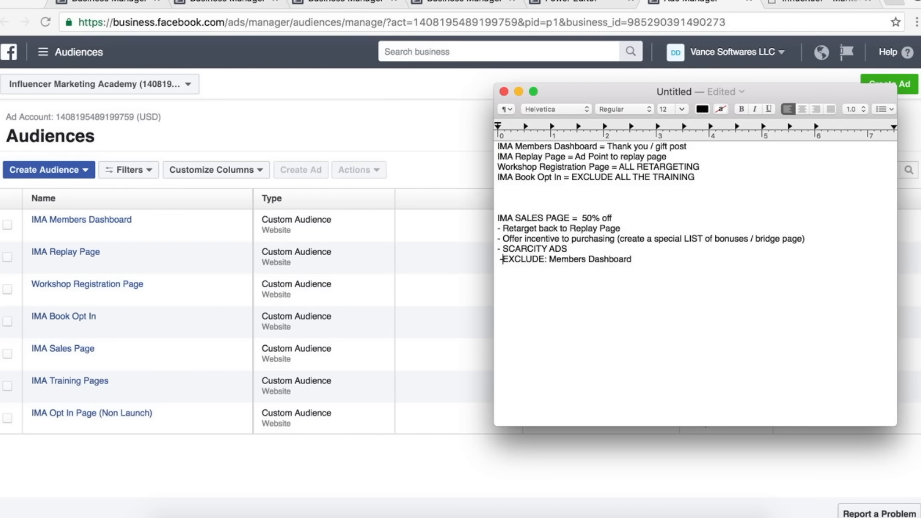
key(BackSpace)
text(-)
- Insert blank lines below the IMA Members Dashboard line and remove the blank lines above IMA SALES PAGE
drag(646, 257, 494, 222)
click(563, 223)
drag(632, 259, 499, 212)
click(565, 187)
key(Return)
key(Return)
click(497, 239)
key(BackSpace)
key(BackSpace)
key(BackSpace)
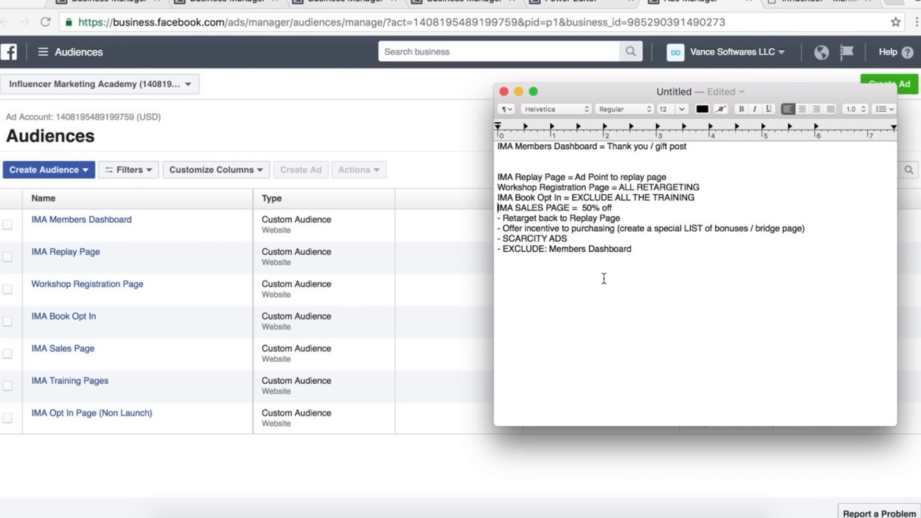
- Copy the EXCLUDE line above the IMA Replay Page line and make it the heading "====== EXCLUDE: Members Dashboard ======="
click(465, 251)
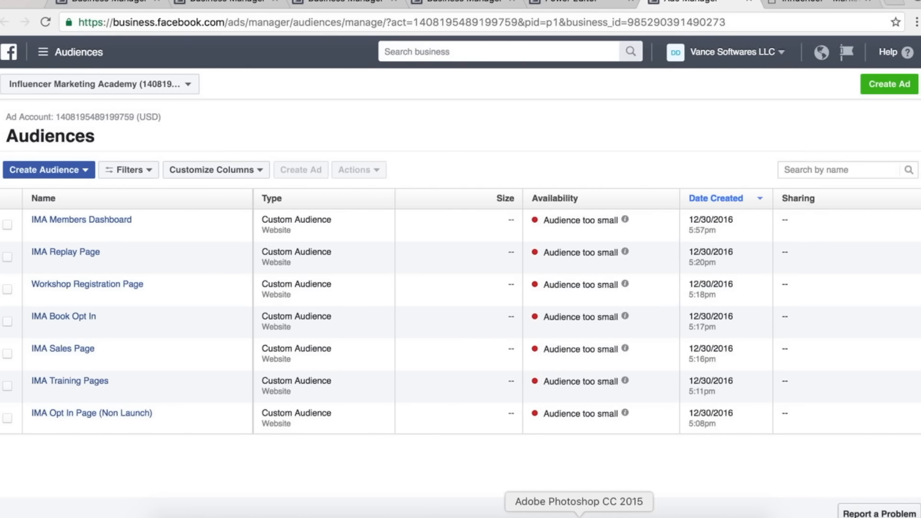
click(555, 512)
drag(646, 250, 497, 254)
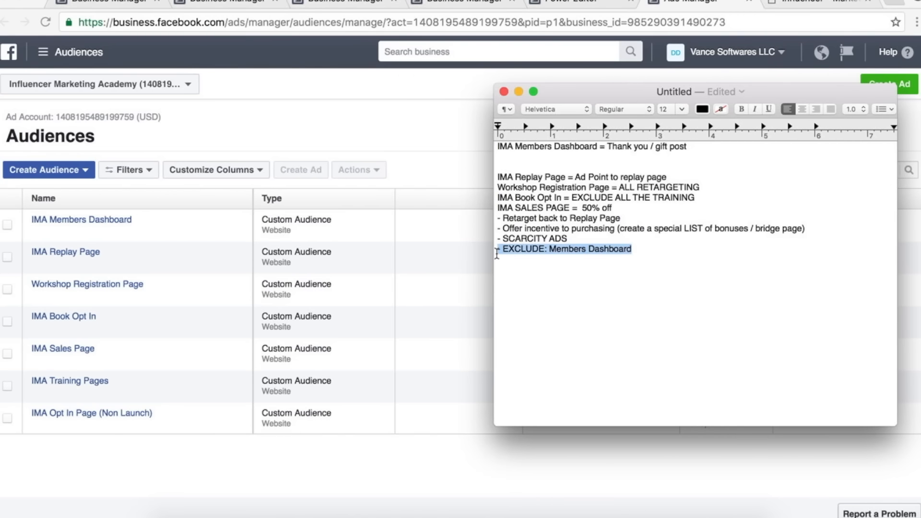
key(super+c)
click(687, 168)
key(super+v)
click(503, 177)
key(BackSpace)
key(BackSpace)
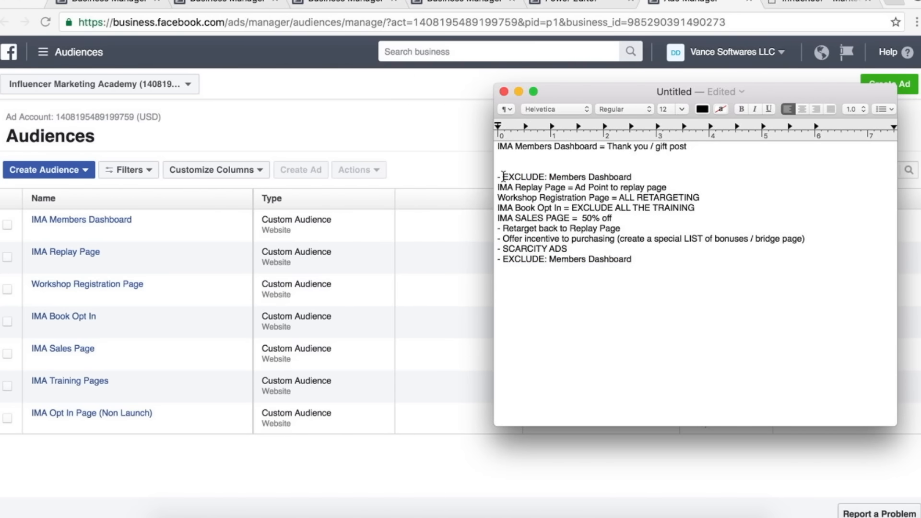
text(====== )
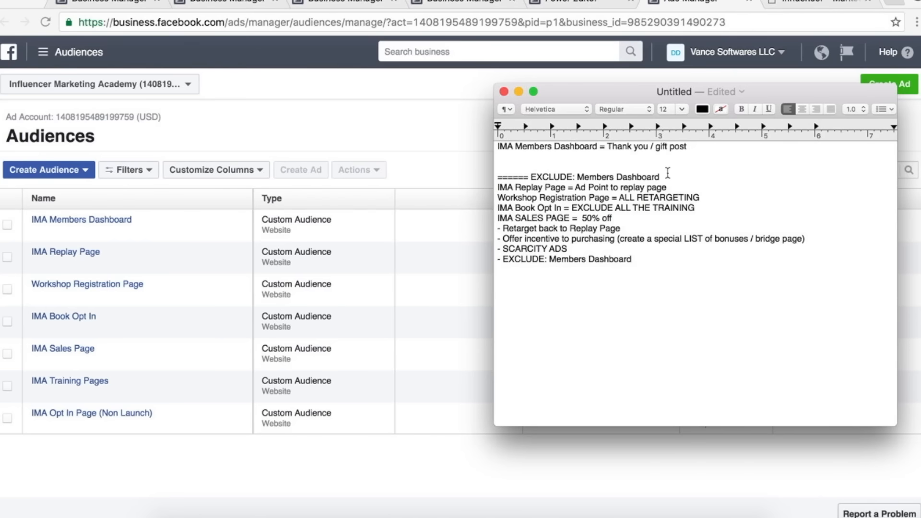
text( =======)
- Replace the last EXCLUDE item with the line "IMA Training Pages" and add "- Retarget to Sales Page" below it
triple_click(530, 267)
triple_click(530, 261)
key(BackSpace)
text(IMA Training Pages)
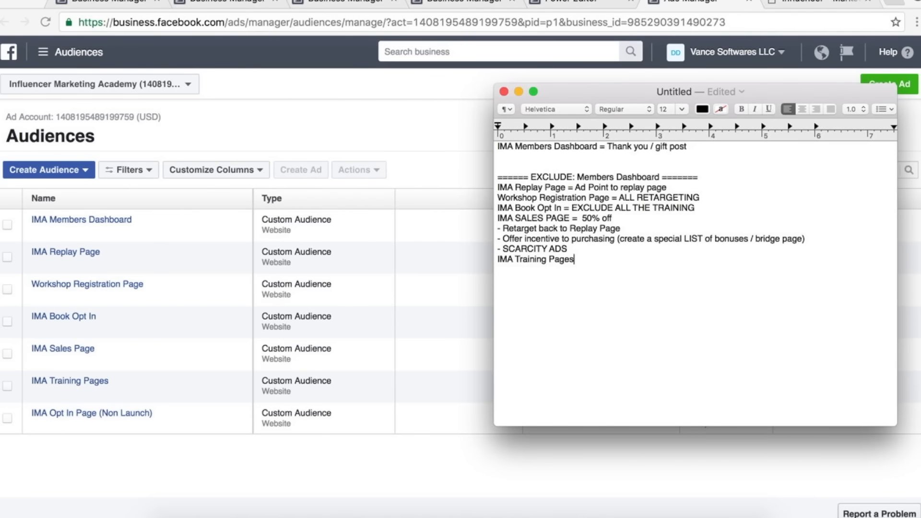
key(Return)
text(-)
key(BackSpace)
key(BackSpace)
text(- Retarget to Sales Page)
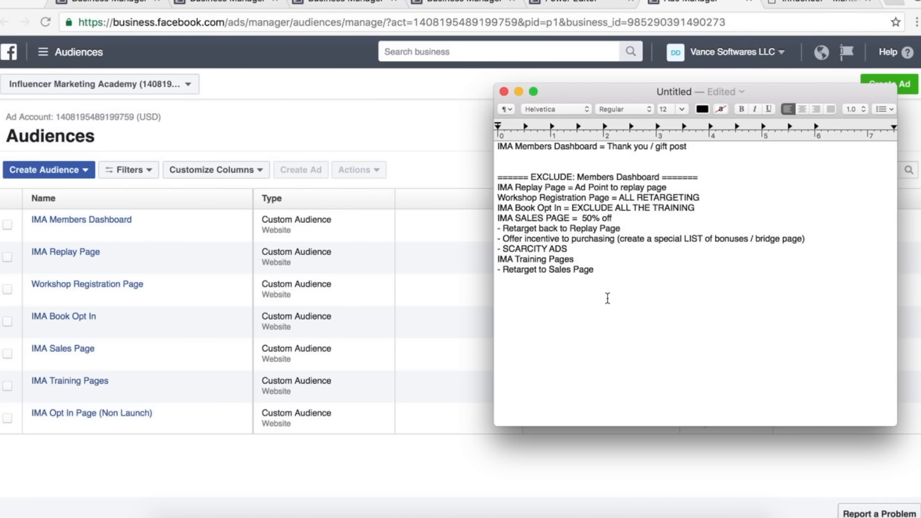
- Remove the "= 50% off" text from the IMA SALES PAGE heading
drag(612, 218, 582, 218)
key(BackSpace)
key(BackSpace)
key(BackSpace)
drag(507, 260, 566, 262)
drag(507, 218, 559, 219)
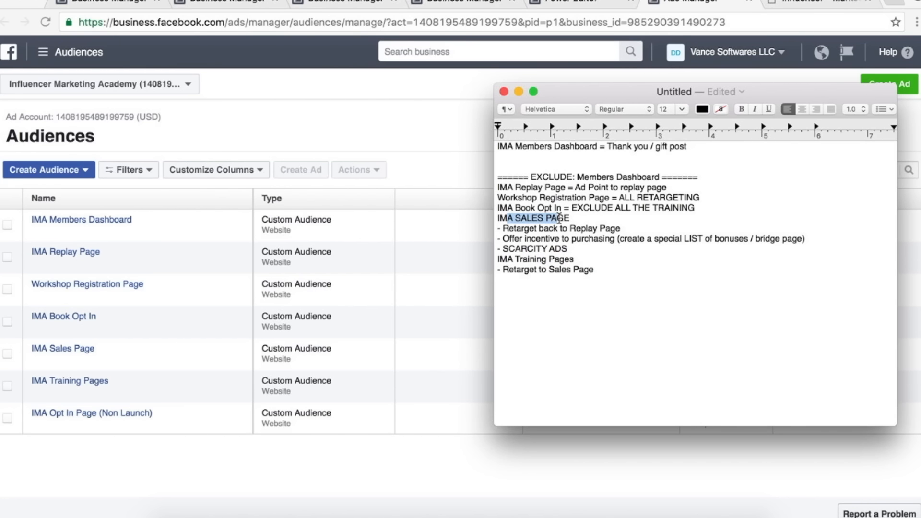
click(513, 218)
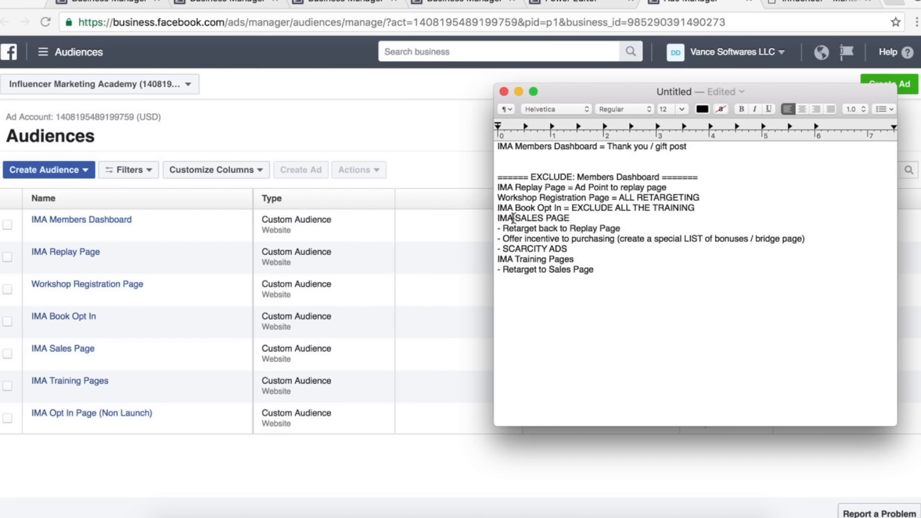
drag(504, 228, 586, 226)
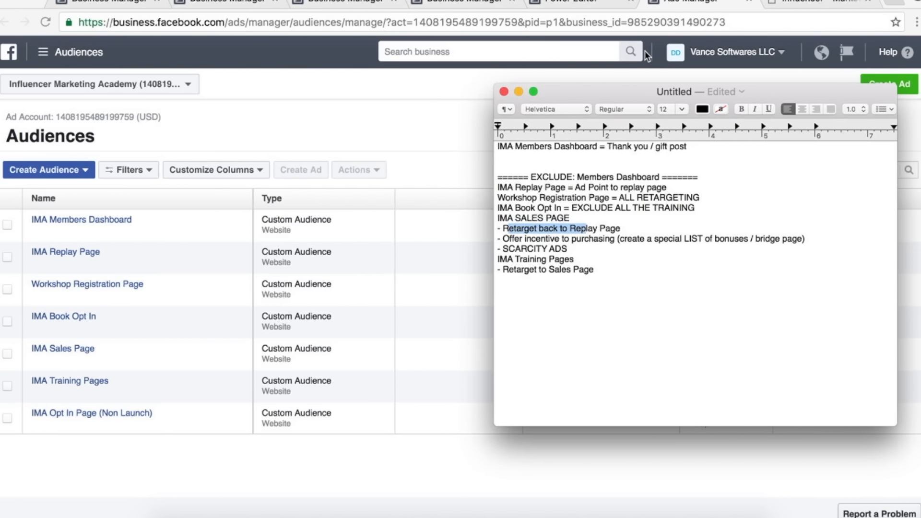
click(649, 275)
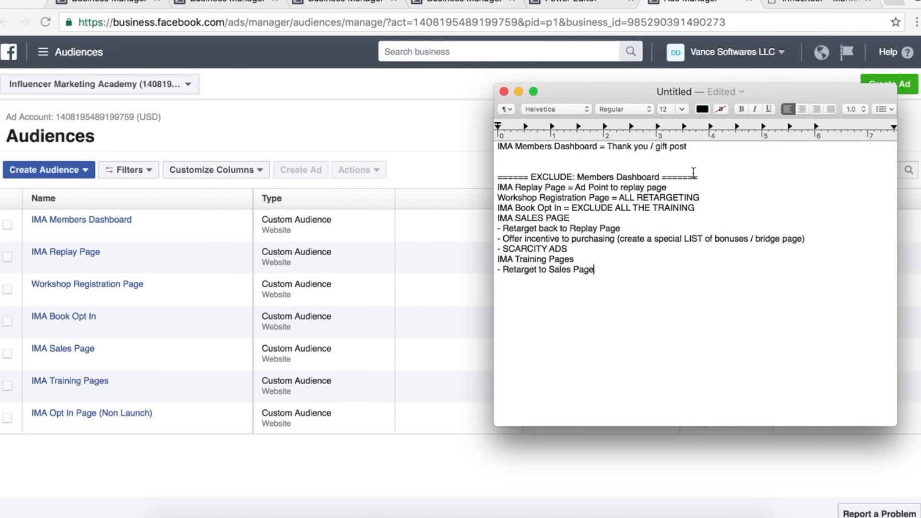
drag(626, 276, 497, 176)
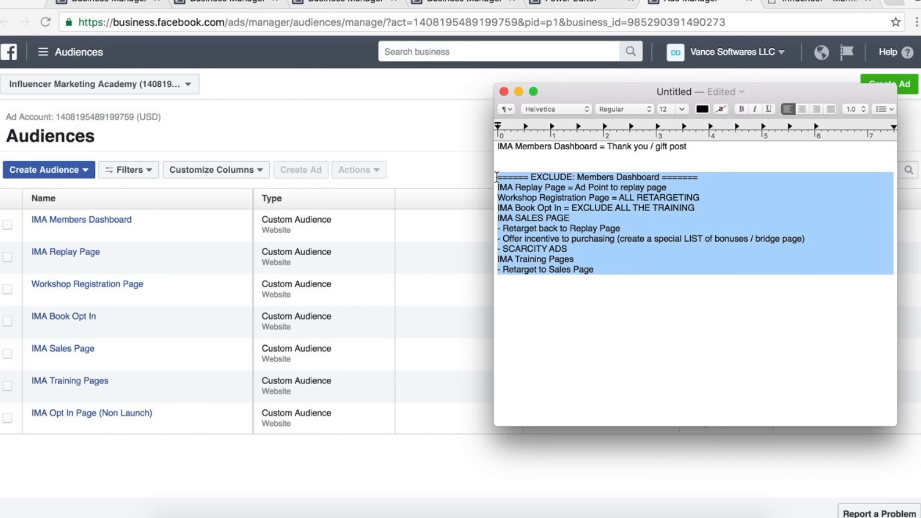
drag(497, 177, 599, 239)
click(599, 239)
- Add a separator line of equals signs below the training pages notes, leaving blank lines in between
click(603, 271)
key(Return)
key(Return)
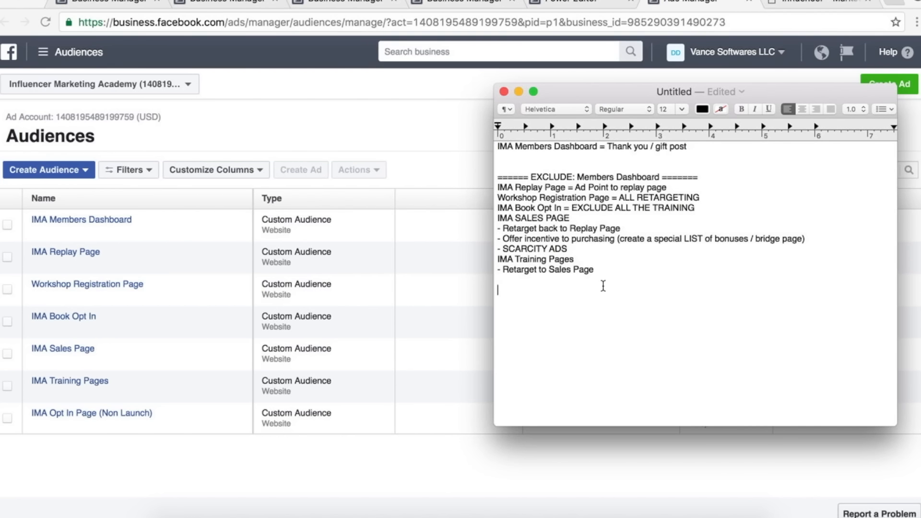
key(Return)
text(=====================)
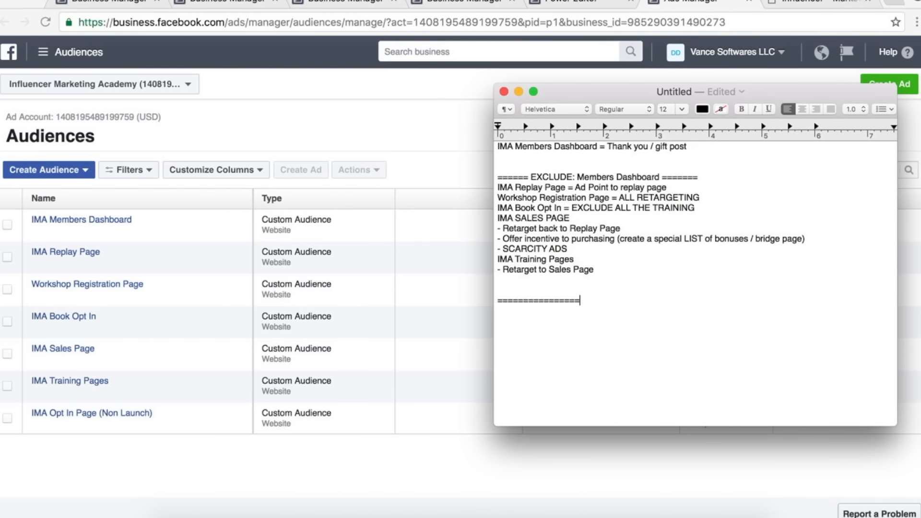
text(====================)
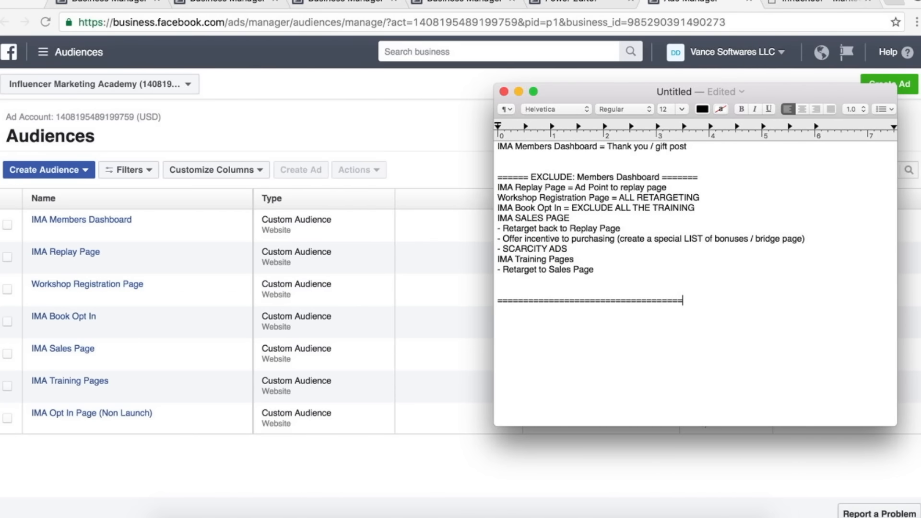
- Switch to Facebook Ads Manager, open the Pixels page and examine the URLs tracked by the Influencer Marketing Academy pixel
click(299, 176)
mouse_move(55, 62)
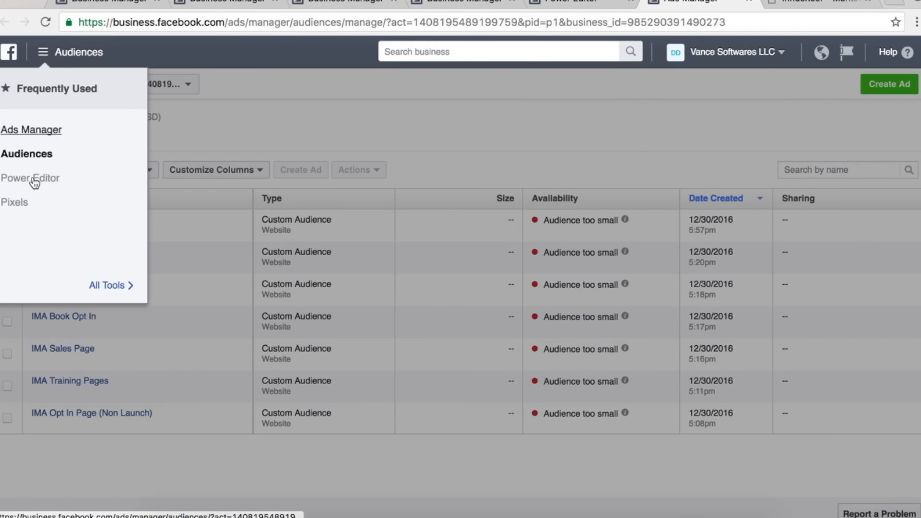
click(14, 202)
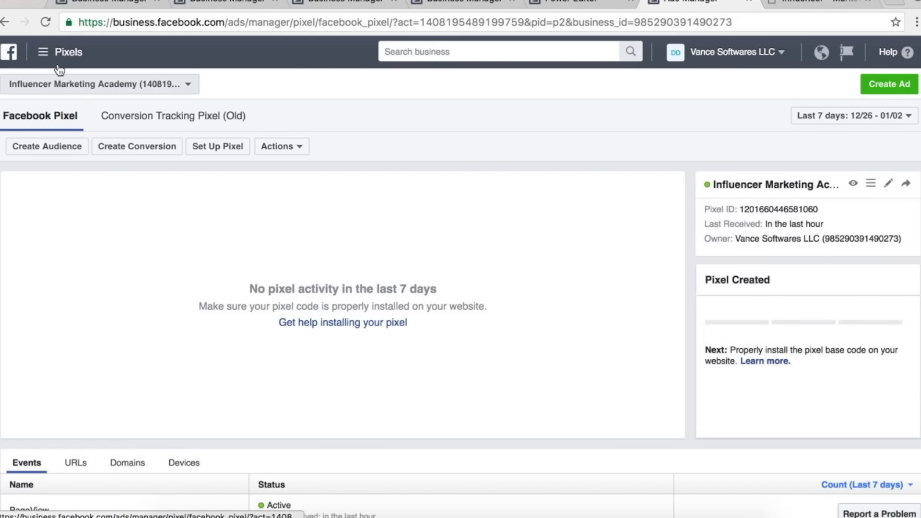
scroll(334, 305, down, 3)
click(76, 388)
scroll(397, 396, down, 1)
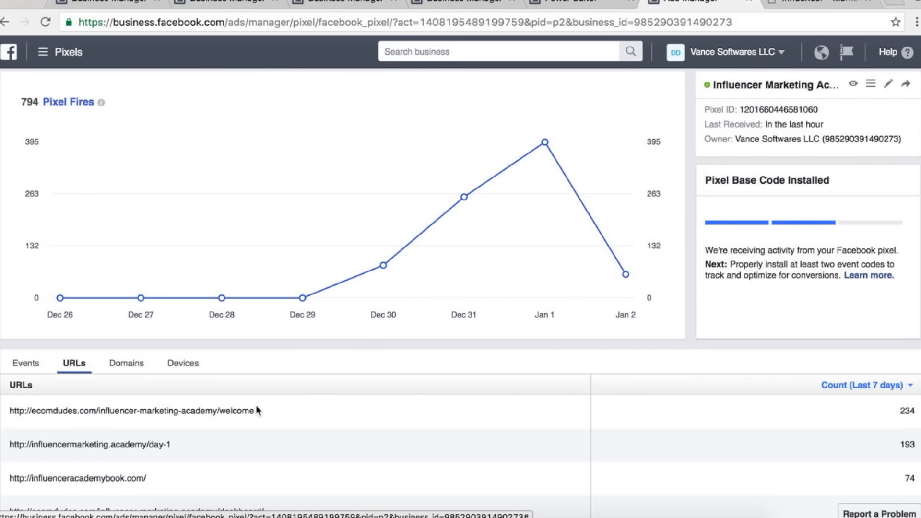
drag(257, 410, 104, 411)
click(123, 441)
double_click(123, 440)
scroll(128, 243, up, 4)
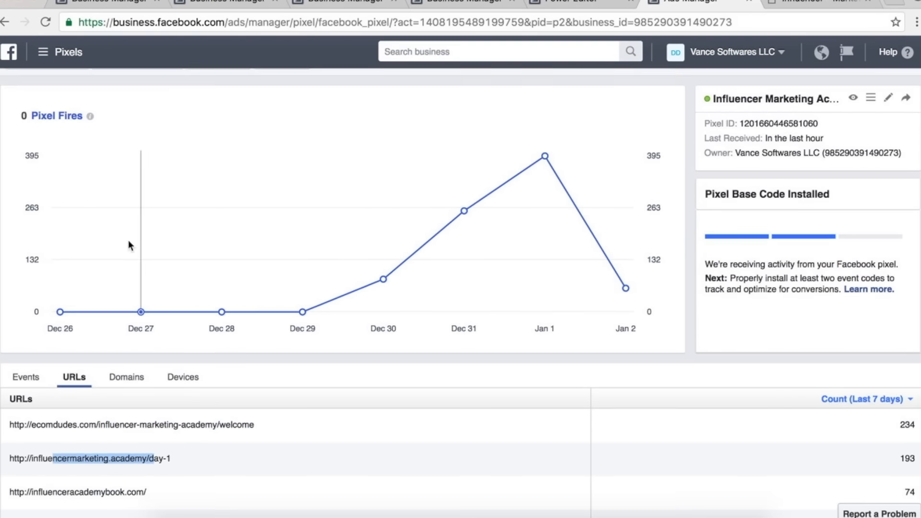
- Switch to the Dirty Gamer ad account and show the URLs tracked by its pixel
click(62, 84)
text(dit)
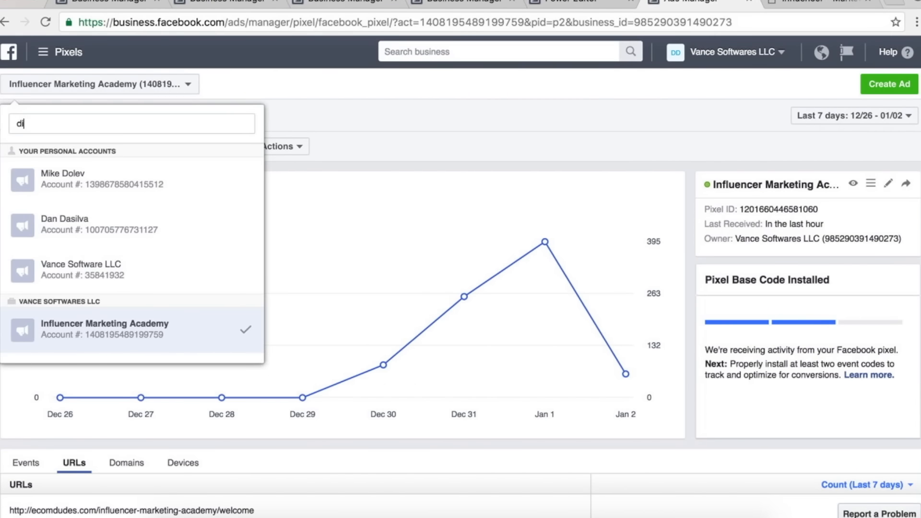
click(15, 188)
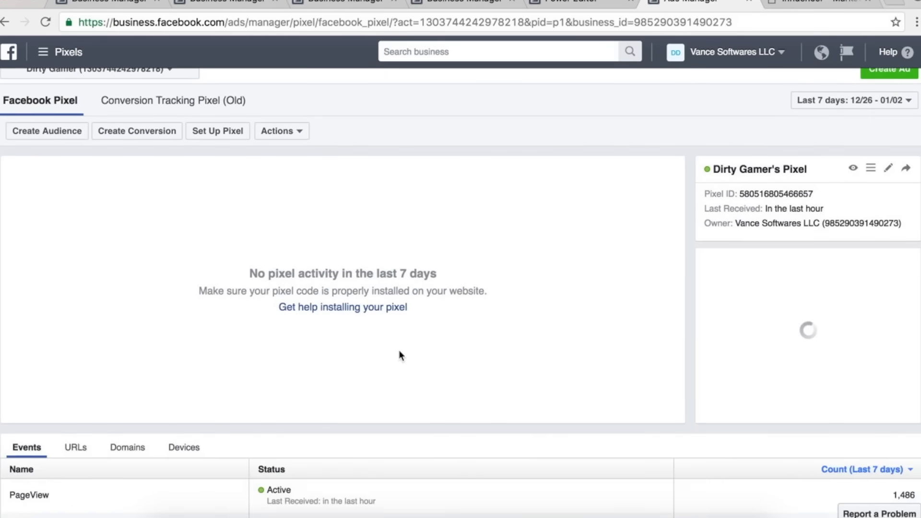
scroll(399, 354, down, 4)
click(75, 291)
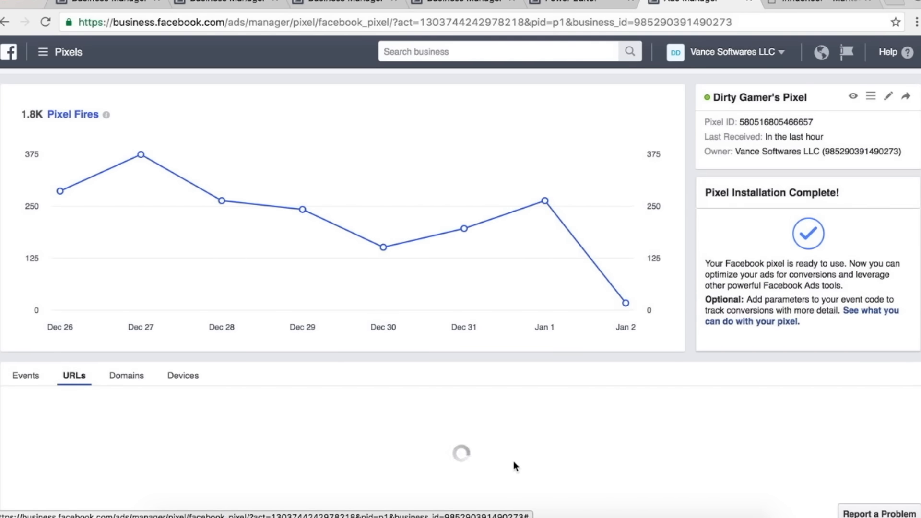
- Copy the pro-gamer-keyboard-multicolor-rgb-english-and-russian product URL from the pixel's URL list
scroll(514, 461, down, 1)
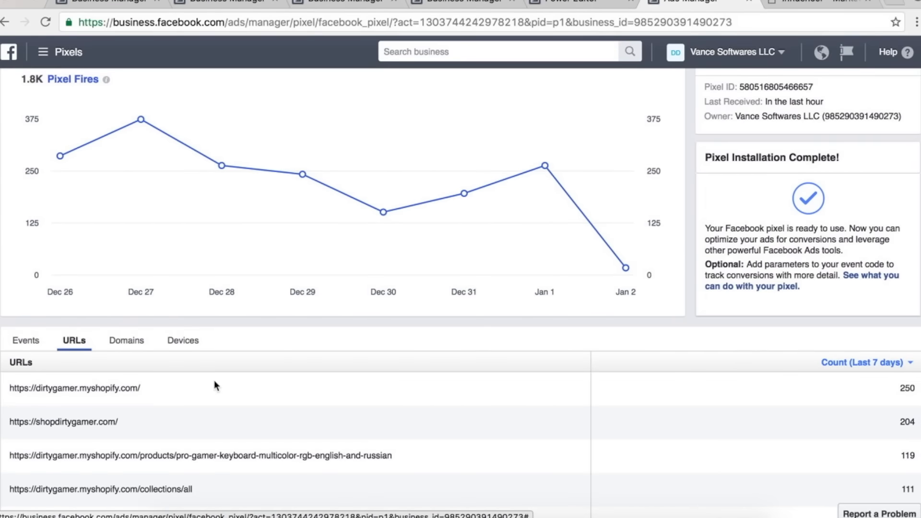
scroll(311, 428, down, 1)
drag(311, 428, 390, 418)
key(ctrl+c)
- Open the Dirty Gamer account's Audiences list and view the rule of the Top Gaming Set Up blog post audience
scroll(391, 417, up, 4)
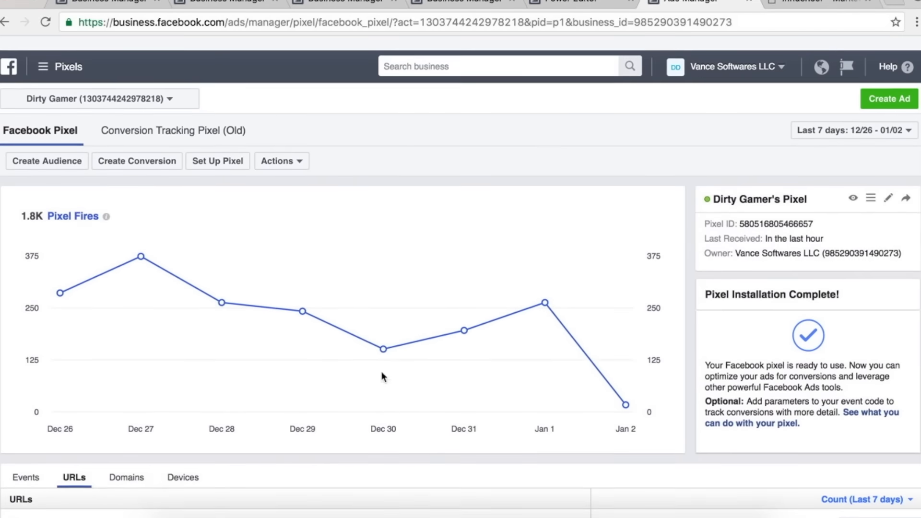
click(43, 51)
click(19, 152)
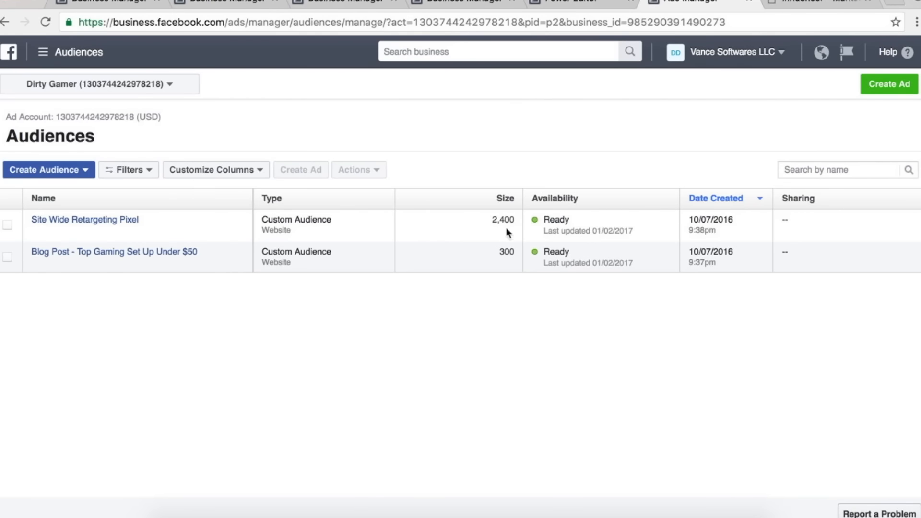
mouse_move(101, 257)
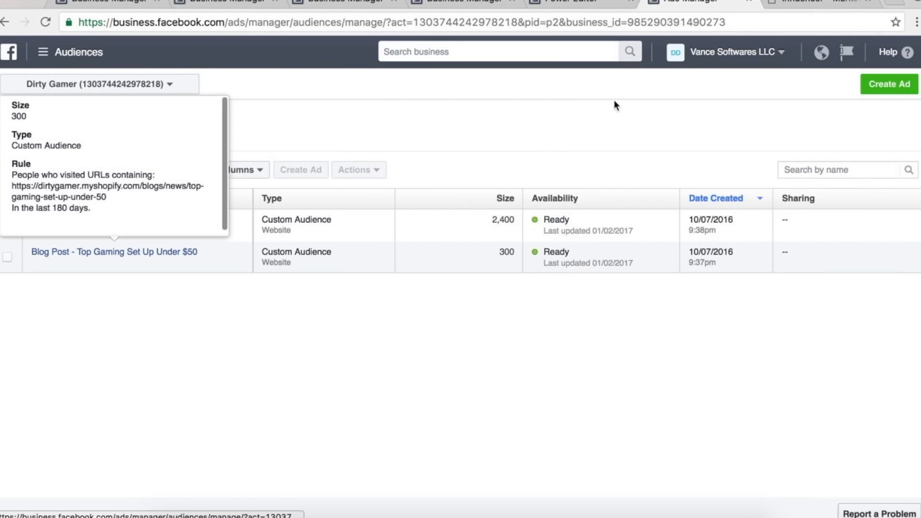
- Start a website traffic custom audience of people who visit specific web pages whose URL contains the copied keyboard product address
click(50, 170)
click(54, 192)
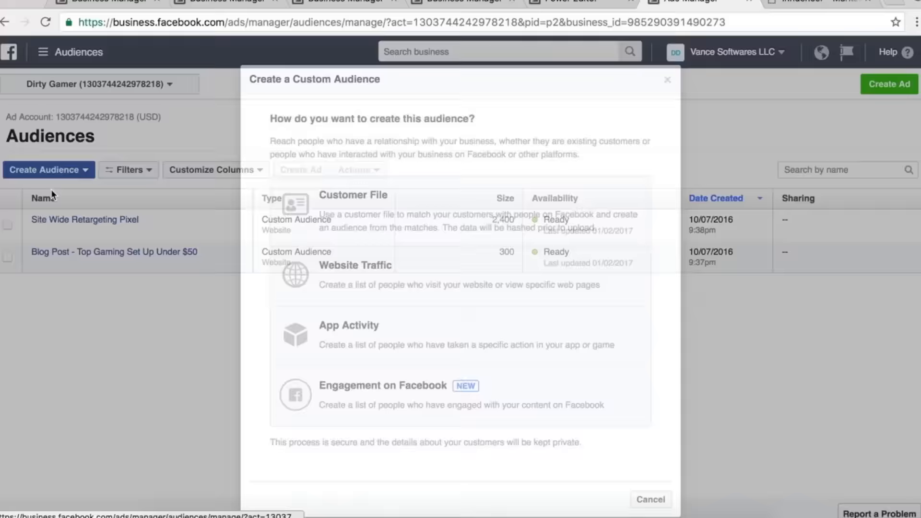
click(390, 291)
click(362, 220)
click(372, 255)
click(386, 265)
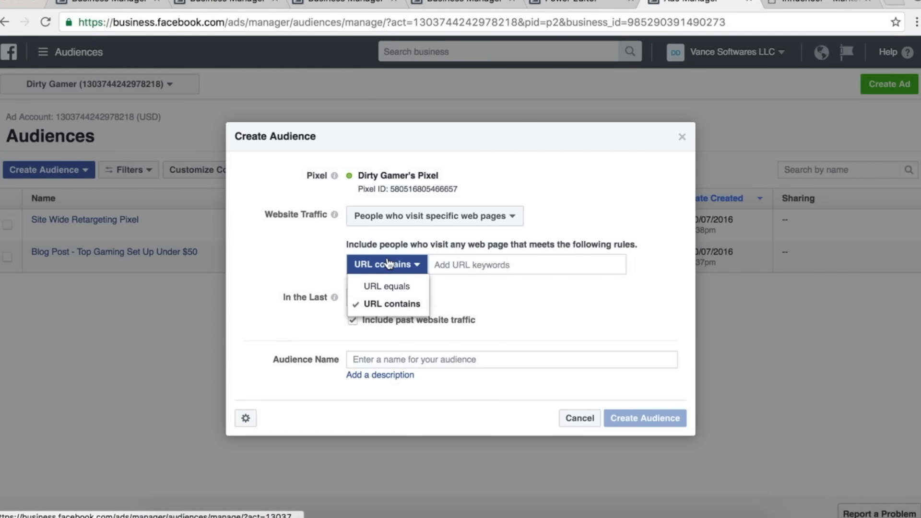
click(485, 265)
key(ctrl+v)
- Set the audience period to 180 days, name it "Exact Product 1" and create the audience
click(370, 297)
key(ctrl+a)
text(180)
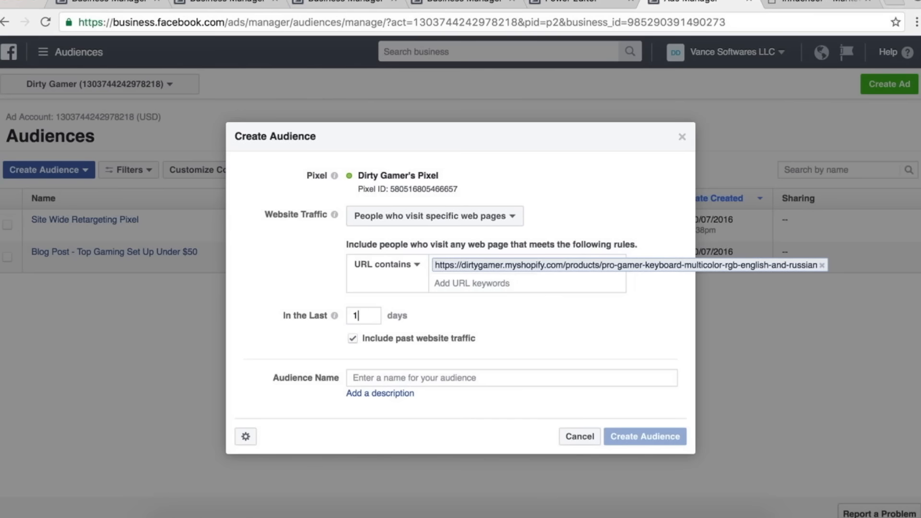
click(456, 383)
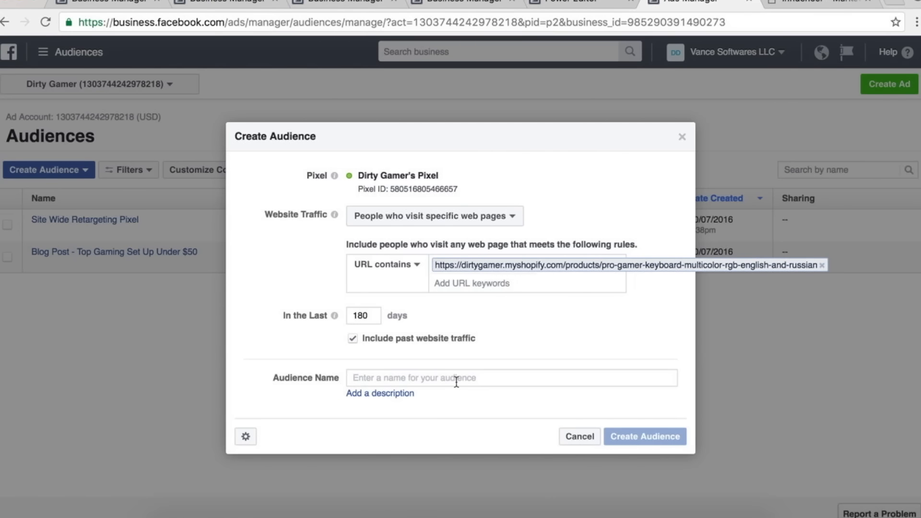
text(Exact Product 1)
click(623, 431)
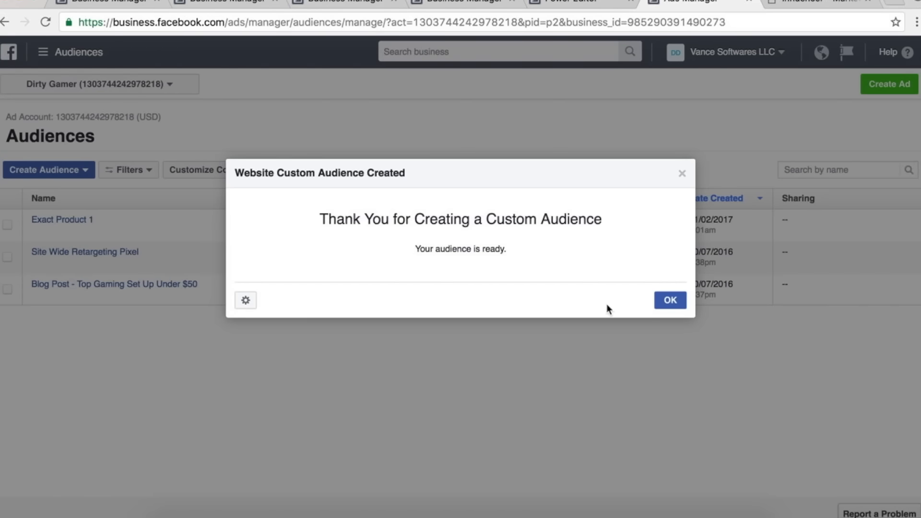
- Dismiss the audience creation confirmation and check the size of the Exact Product 1 audience in the list
click(681, 305)
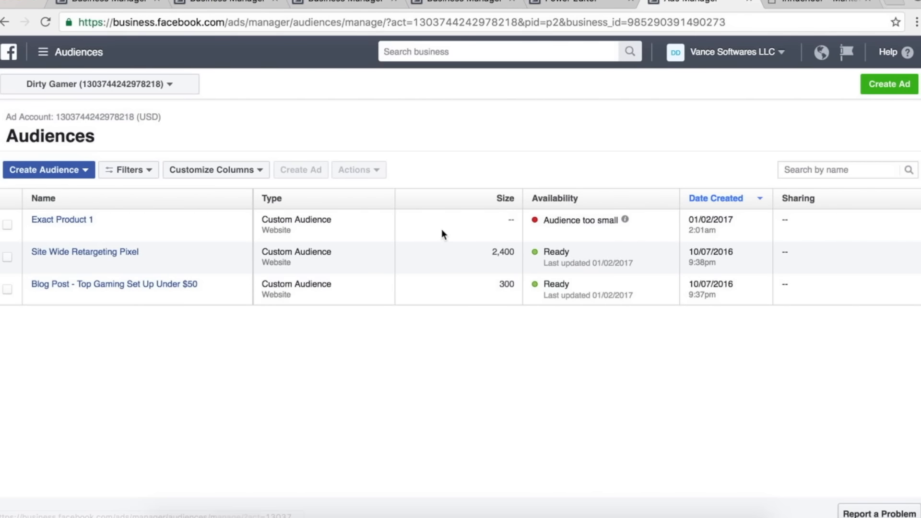
mouse_move(43, 218)
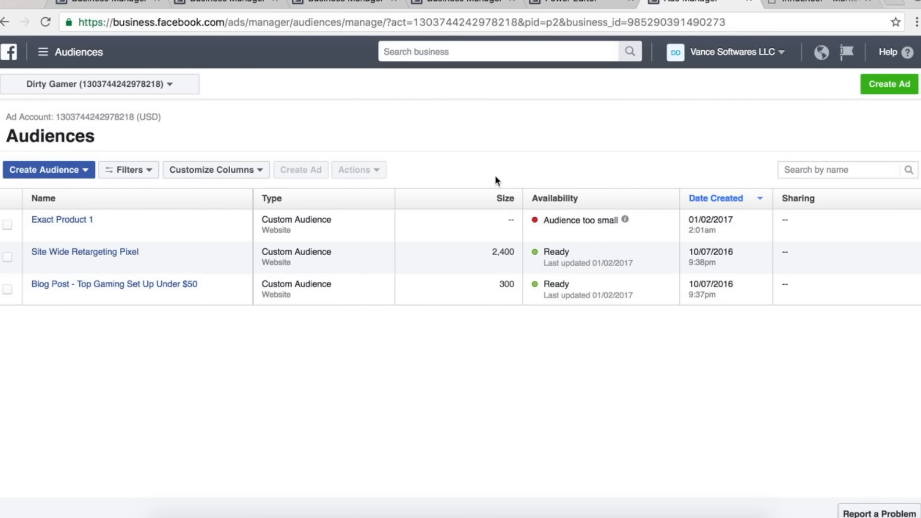
click(509, 220)
- Open youtube.com in a new browser tab
click(893, 3)
text(youtube.com)
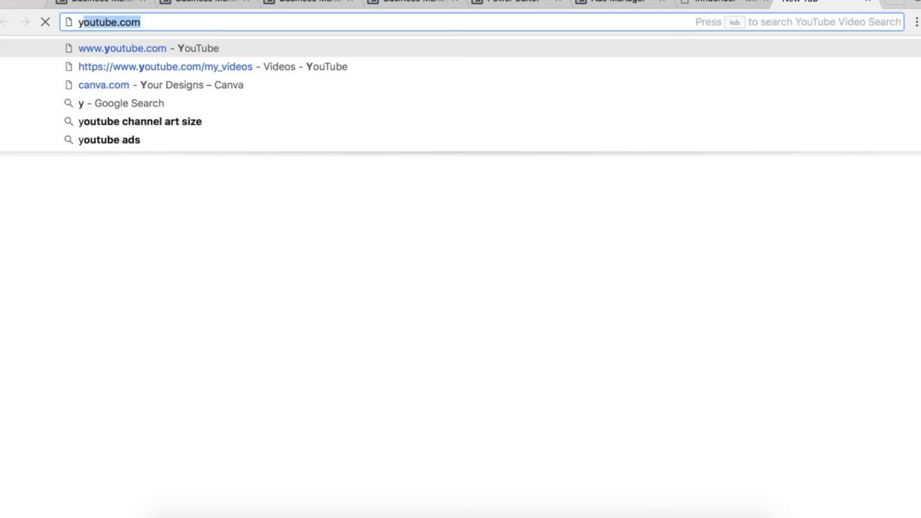
key(Return)
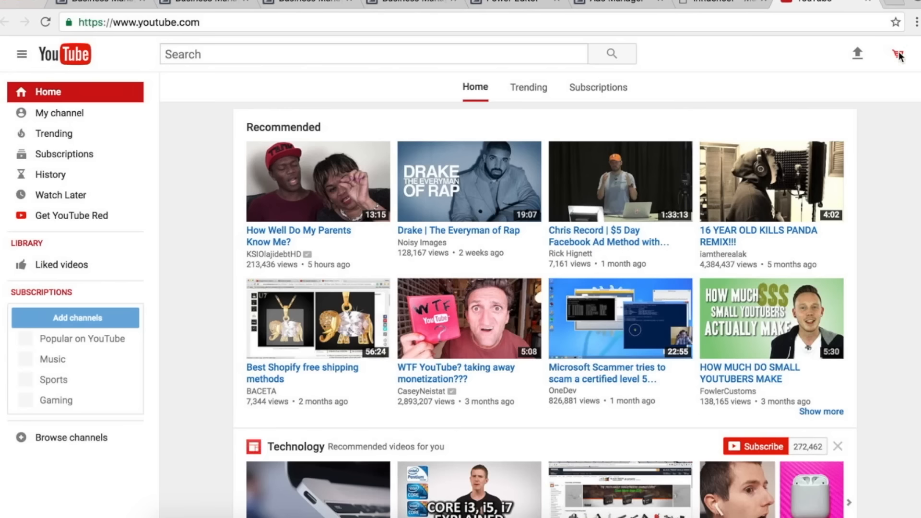
- Switch YouTube to the second of the other signed-in accounts and open its Creator Studio
click(897, 54)
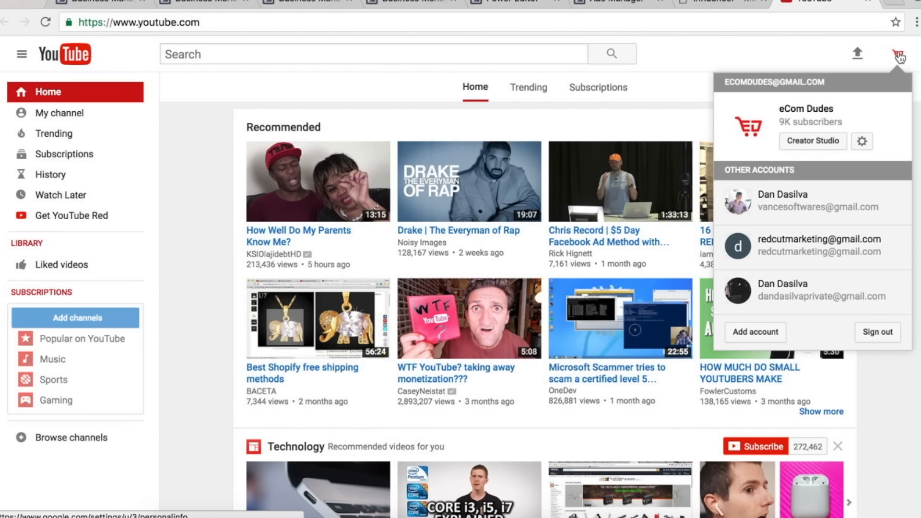
click(849, 238)
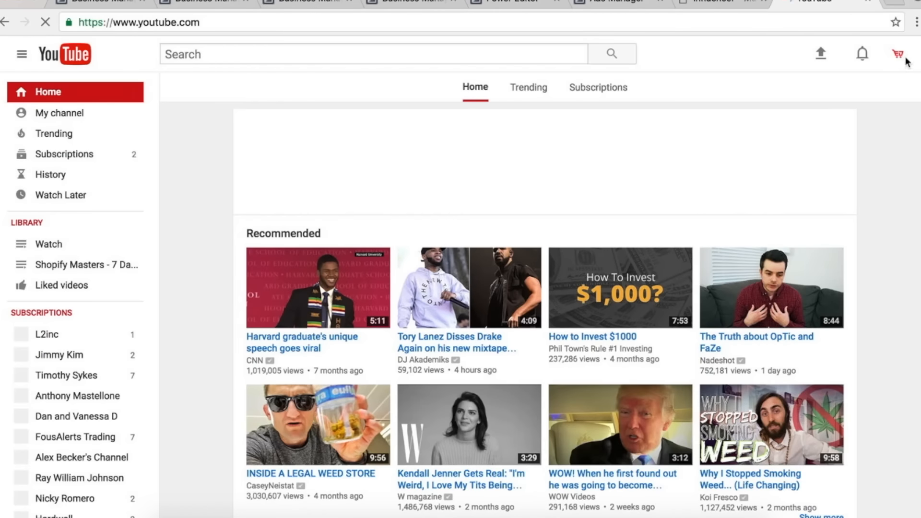
click(904, 59)
click(797, 140)
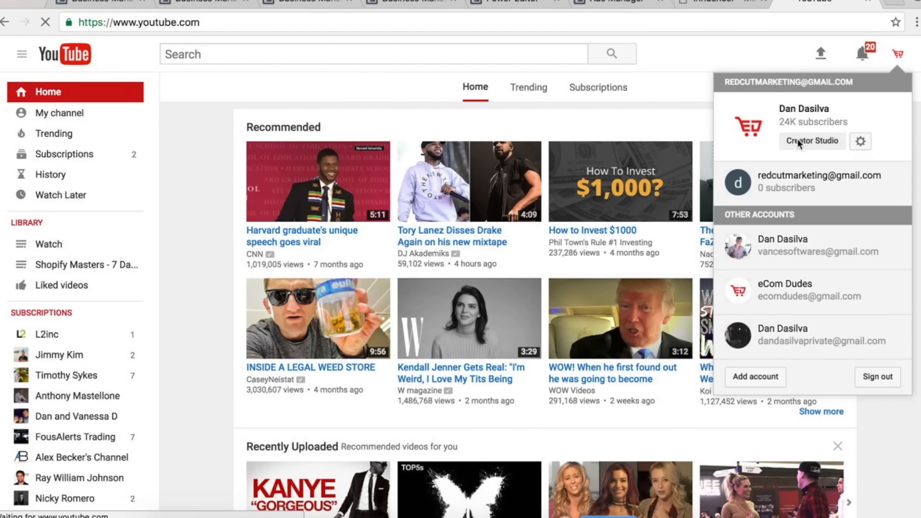